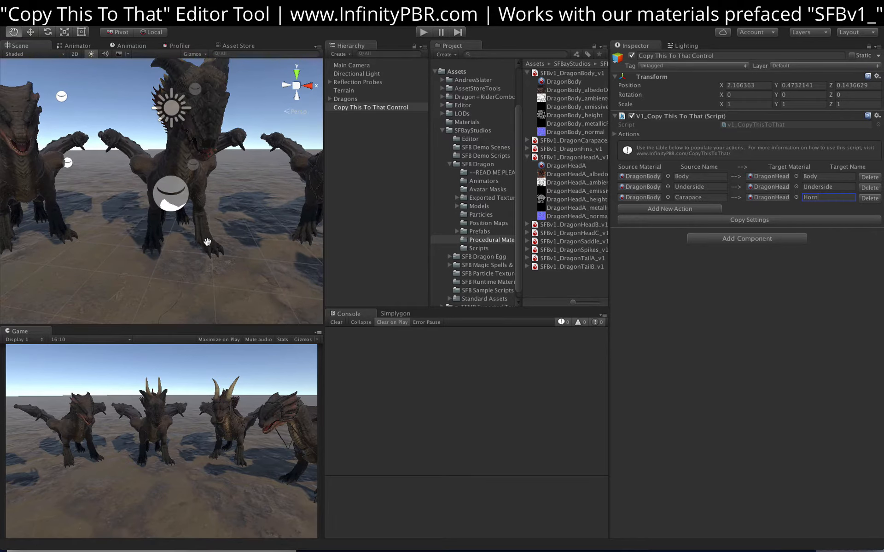
Add a copy action that maps Body of the DragonBody material to Body of the DragonHeadB material.
{"action": "left_click_drag", "start_coordinate": [197, 219], "coordinate": [94, 153], "text": "alt"}
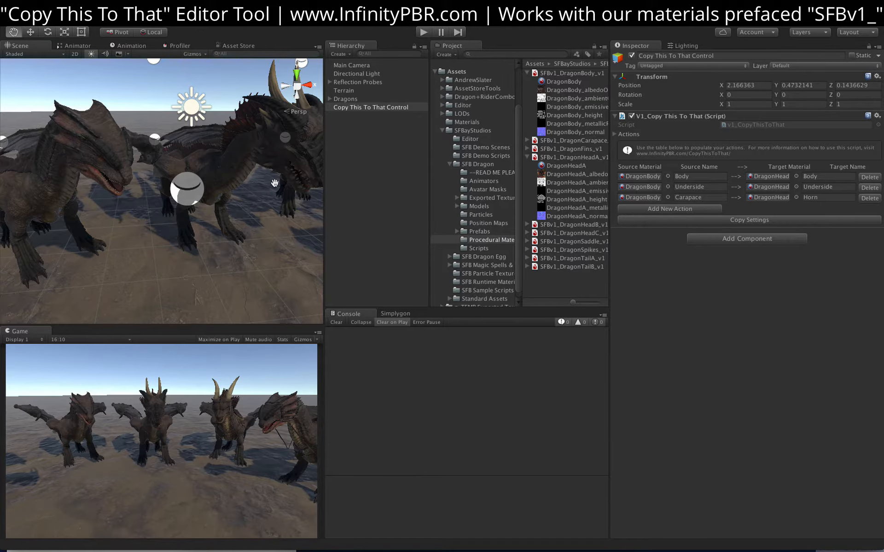
{"action": "left_click_drag", "start_coordinate": [137, 159], "coordinate": [219, 178], "text": "alt"}
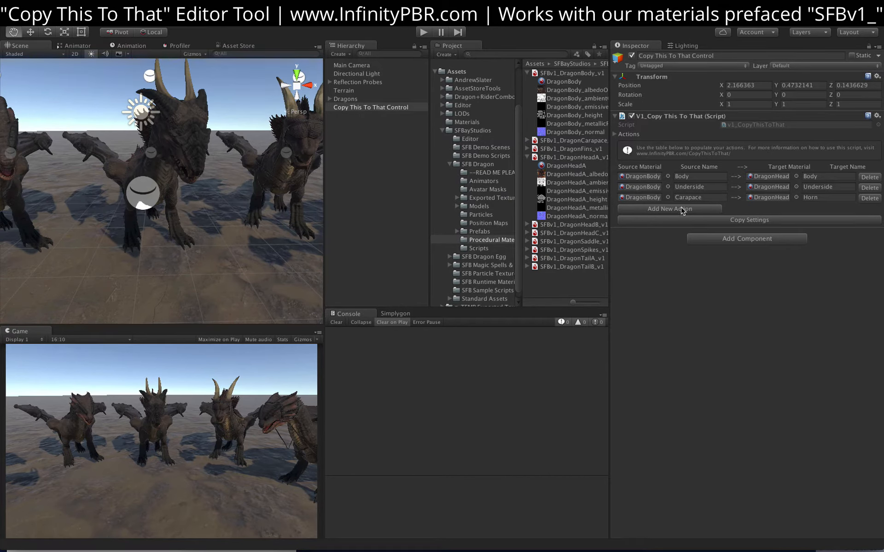
{"action": "left_click", "coordinate": [673, 210]}
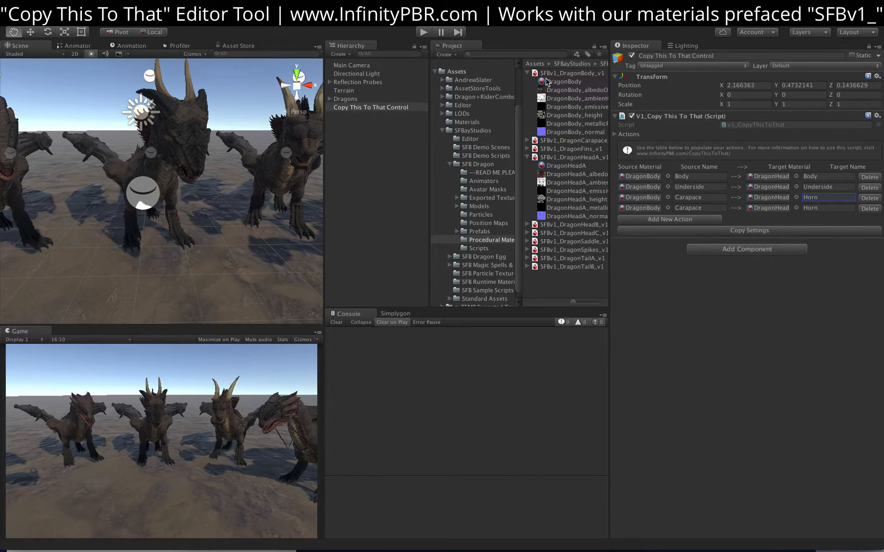
{"action": "left_click", "coordinate": [528, 157]}
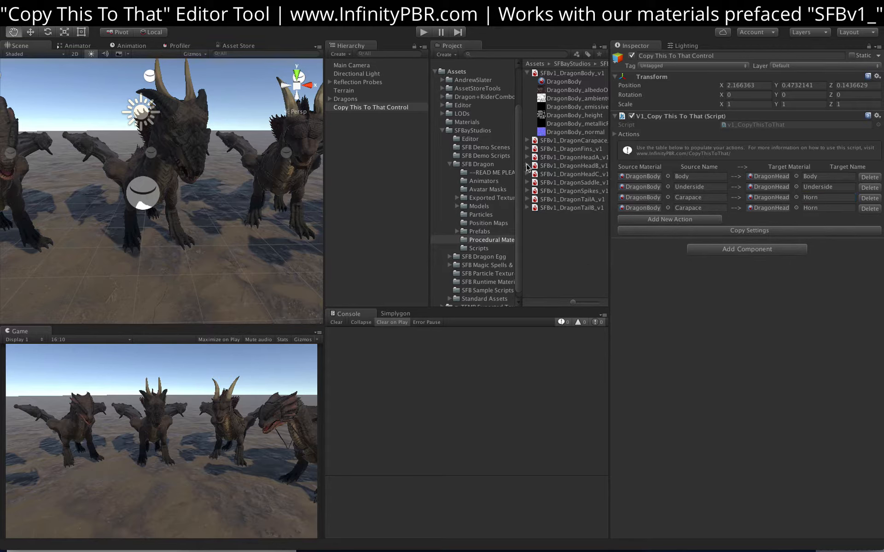
{"action": "left_click", "coordinate": [528, 166]}
{"action": "left_click_drag", "start_coordinate": [566, 175], "coordinate": [767, 208]}
{"action": "left_click", "coordinate": [697, 208]}
{"action": "type", "text": "Body"}
{"action": "key", "text": "Tab"}
{"action": "key", "text": "Tab"}
{"action": "type", "text": "Body"}
Add another action that copies Underside of DragonBody to Underside of DragonHeadB.
{"action": "left_click", "coordinate": [697, 219]}
{"action": "left_click", "coordinate": [696, 218]}
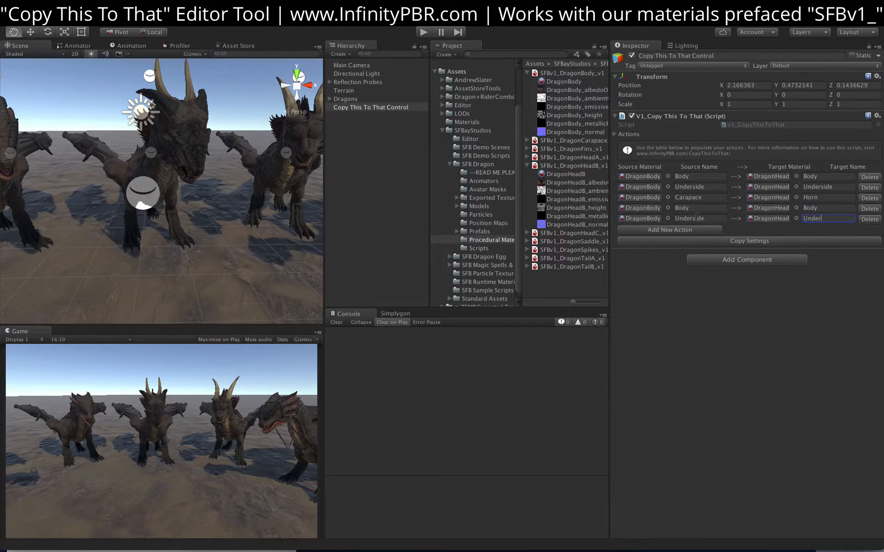
{"action": "type", "text": "side"}
Add an action that copies WingClaw of DragonBody to Horn of DragonHeadB.
{"action": "left_click", "coordinate": [696, 230]}
{"action": "left_click", "coordinate": [696, 228]}
{"action": "type", "text": "WingClaw"}
{"action": "key", "text": "Tab"}
{"action": "key", "text": "Tab"}
{"action": "type", "text": "Horn"}
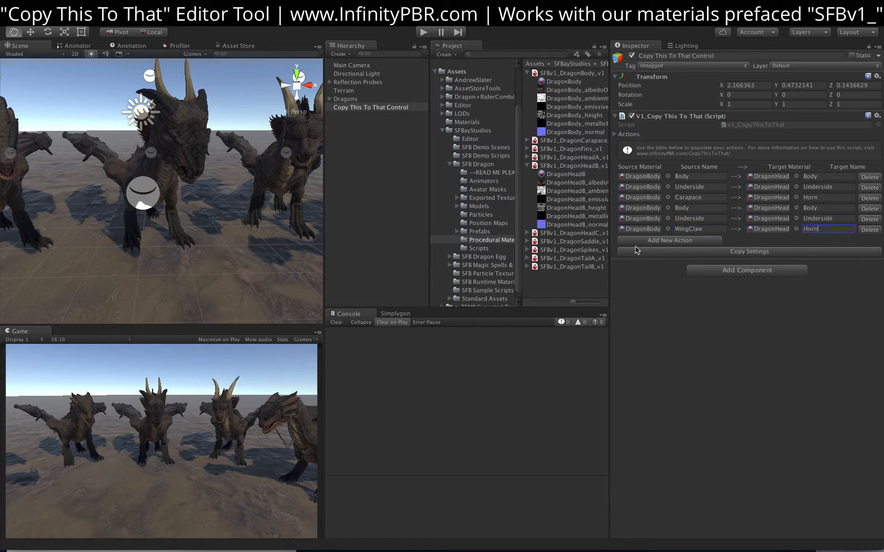
Add an action that copies WingClaw of DragonBody to Ridges of the DragonHeadA material.
{"action": "left_click", "coordinate": [687, 242]}
{"action": "left_click", "coordinate": [527, 158]}
{"action": "left_click_drag", "start_coordinate": [565, 166], "coordinate": [756, 239]}
{"action": "left_click", "coordinate": [820, 240]}
{"action": "type", "text": "Ridges"}
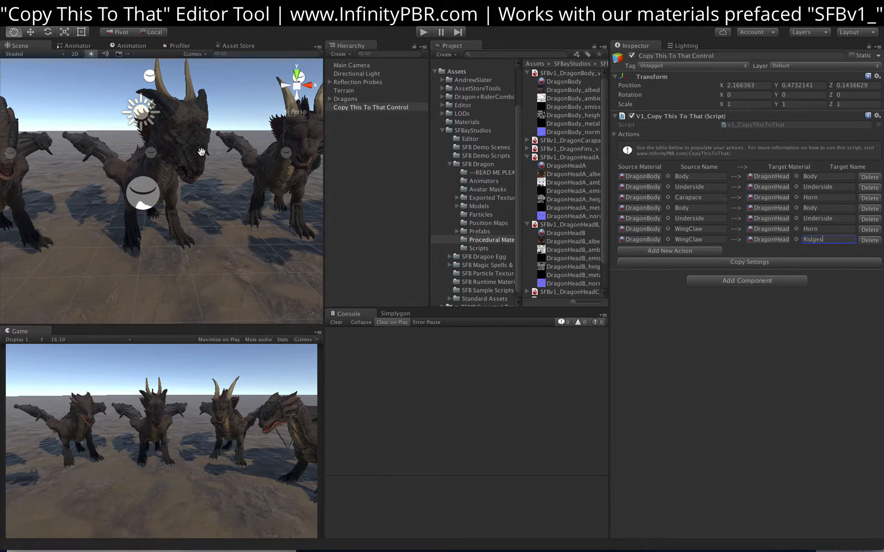
Set the UnderWing lightness of the DragonBody material to about 0.641.
{"action": "scroll", "coordinate": [201, 152], "scroll_direction": "down", "scroll_amount": 5}
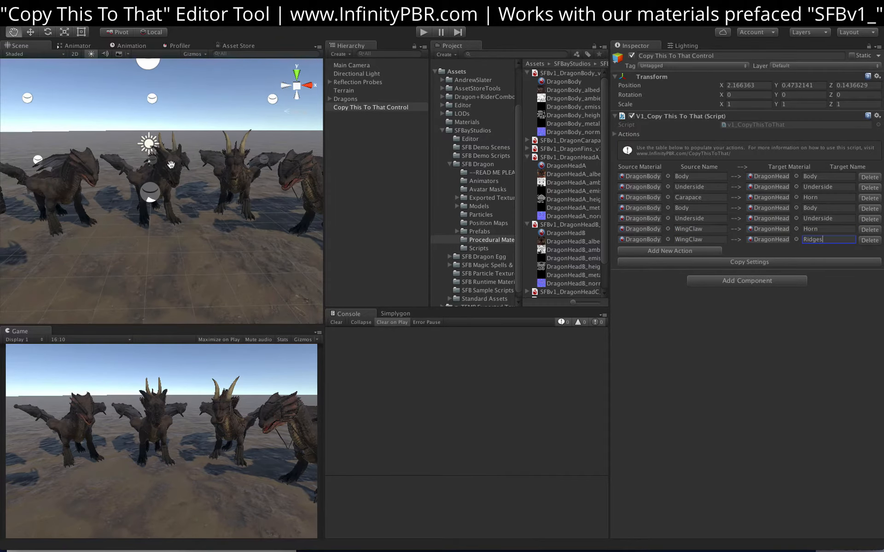
{"action": "scroll", "coordinate": [170, 165], "scroll_direction": "up", "scroll_amount": 5}
{"action": "left_click_drag", "start_coordinate": [153, 172], "coordinate": [197, 137], "text": "alt"}
{"action": "left_click", "coordinate": [555, 82]}
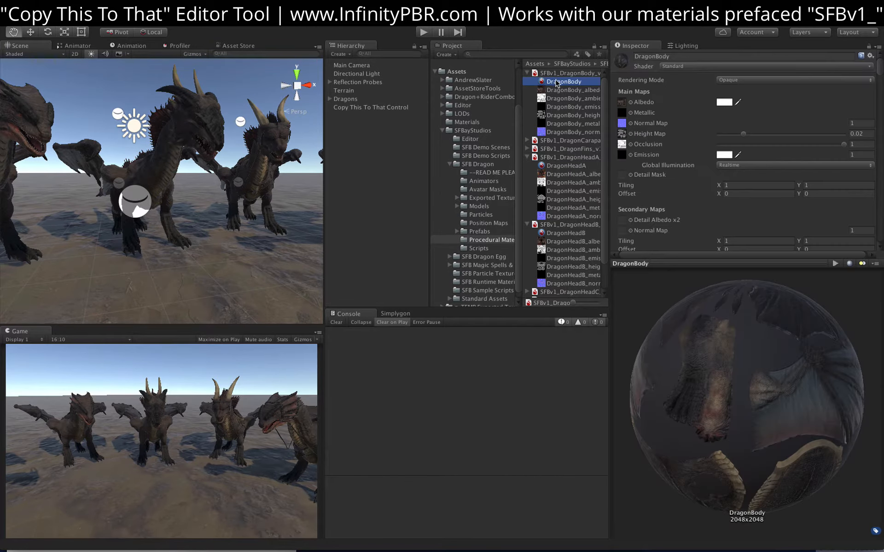
{"action": "scroll", "coordinate": [782, 154], "scroll_direction": "down", "scroll_amount": 2}
{"action": "scroll", "coordinate": [772, 154], "scroll_direction": "down", "scroll_amount": 2}
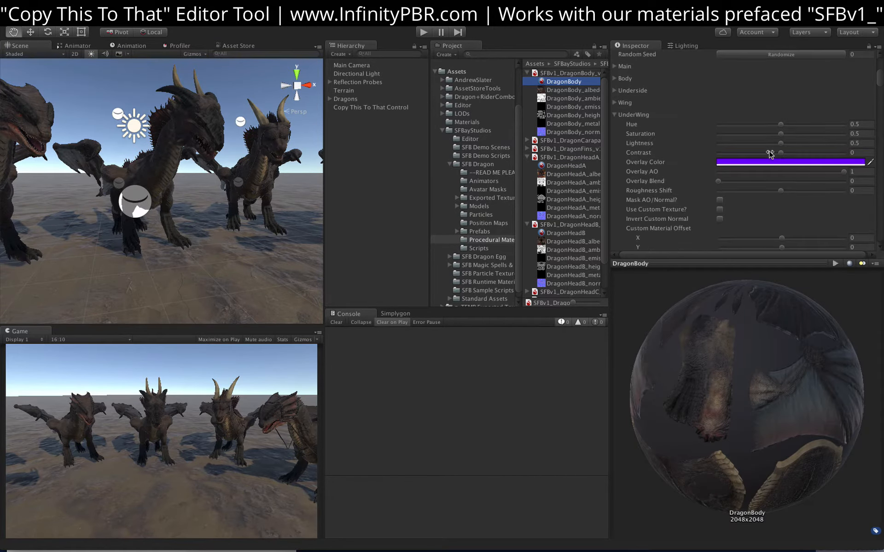
{"action": "left_click", "coordinate": [808, 143]}
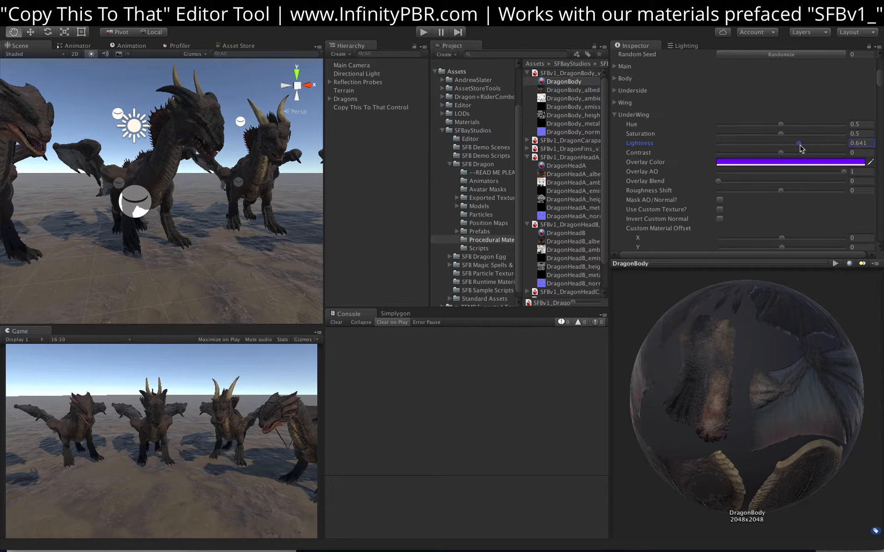
Enable texture modification in the Main properties of the DragonBody material.
{"action": "scroll", "coordinate": [681, 131], "scroll_direction": "up", "scroll_amount": 5}
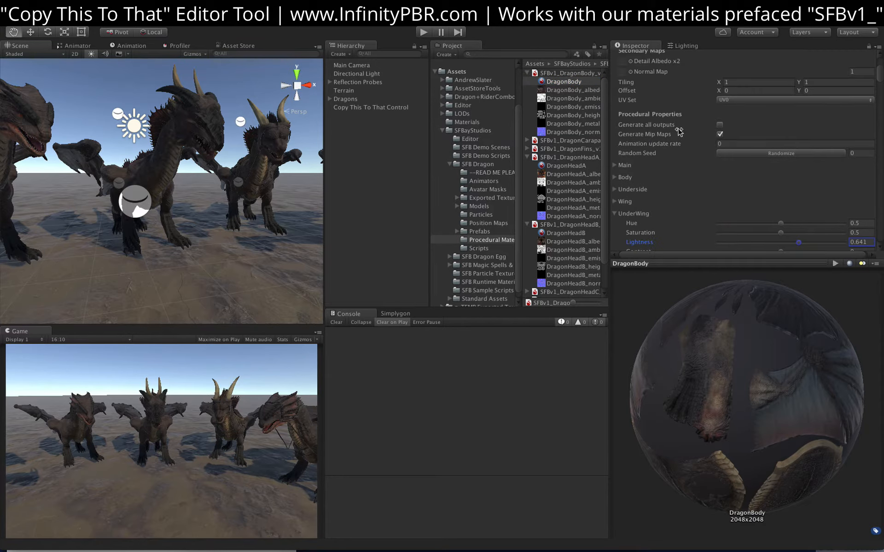
{"action": "left_click", "coordinate": [615, 165]}
{"action": "left_click", "coordinate": [719, 175]}
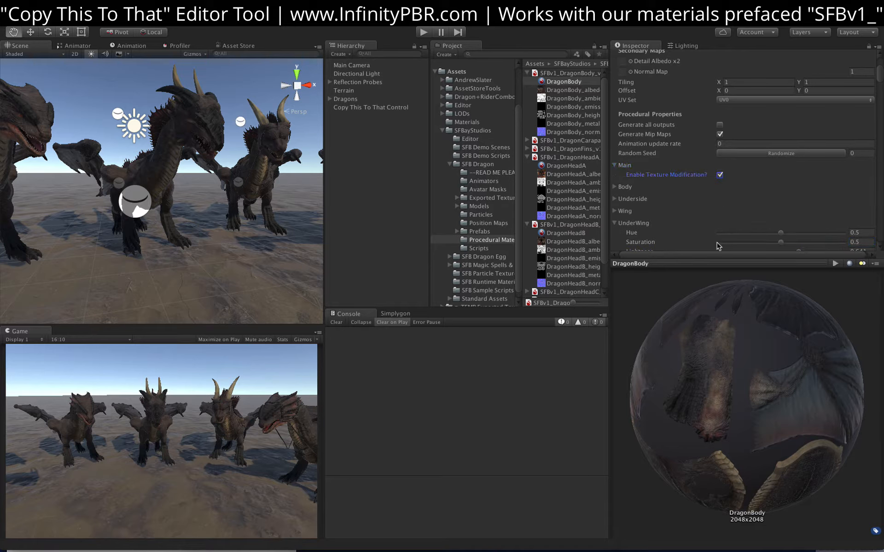
Set DragonBody's Body saturation to 0.67 and its Body lightness to 0.528.
{"action": "scroll", "coordinate": [653, 152], "scroll_direction": "down", "scroll_amount": 3}
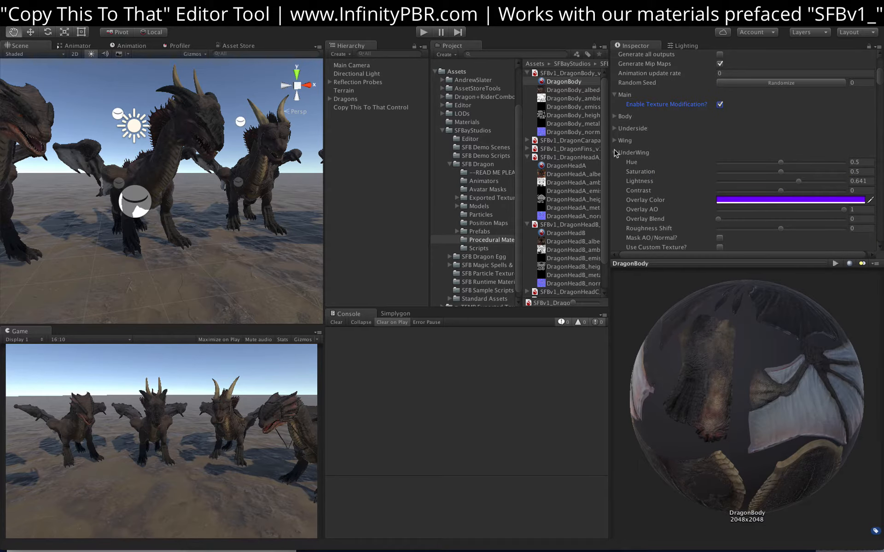
{"action": "left_click", "coordinate": [615, 117]}
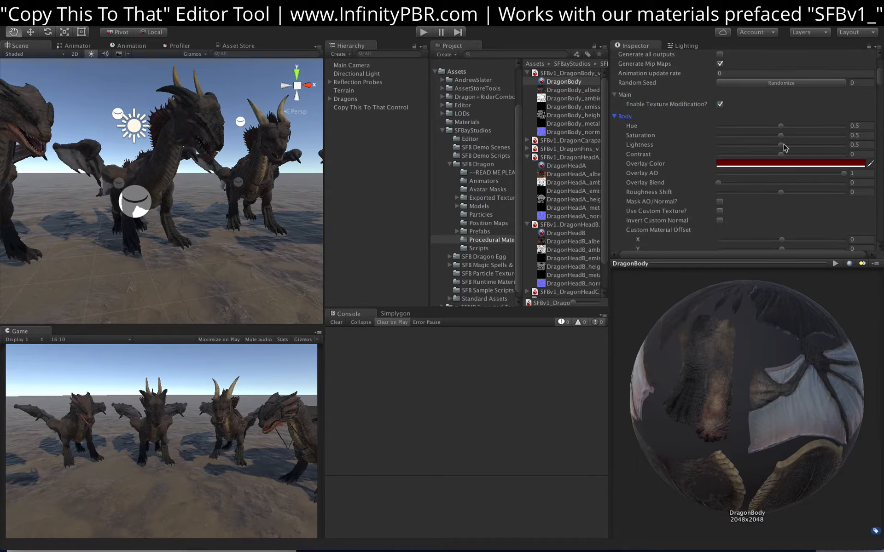
{"action": "left_click", "coordinate": [802, 135]}
{"action": "left_click", "coordinate": [790, 145]}
{"action": "mouse_move", "coordinate": [789, 147]}
{"action": "left_mouse_down"}
{"action": "mouse_move", "coordinate": [776, 146]}
{"action": "mouse_move", "coordinate": [784, 146]}
{"action": "left_mouse_up"}
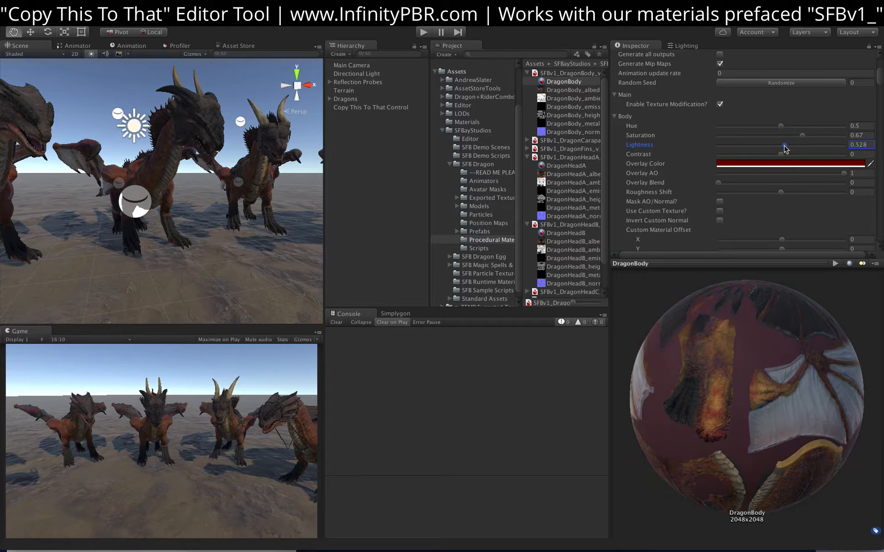
Set DragonBody's Body overlay blend to 0.62 and change its overlay color to bright blue (hex 0091E8FF).
{"action": "left_click", "coordinate": [798, 183]}
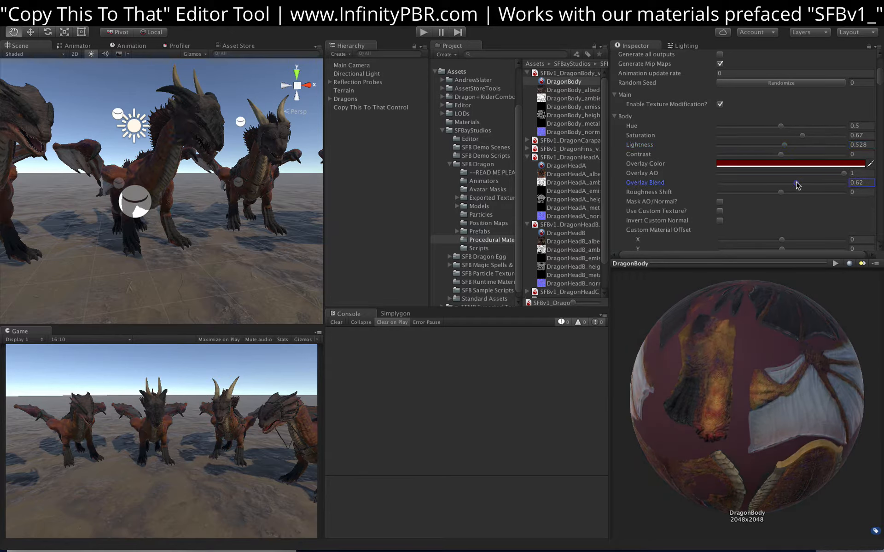
{"action": "left_click", "coordinate": [797, 164]}
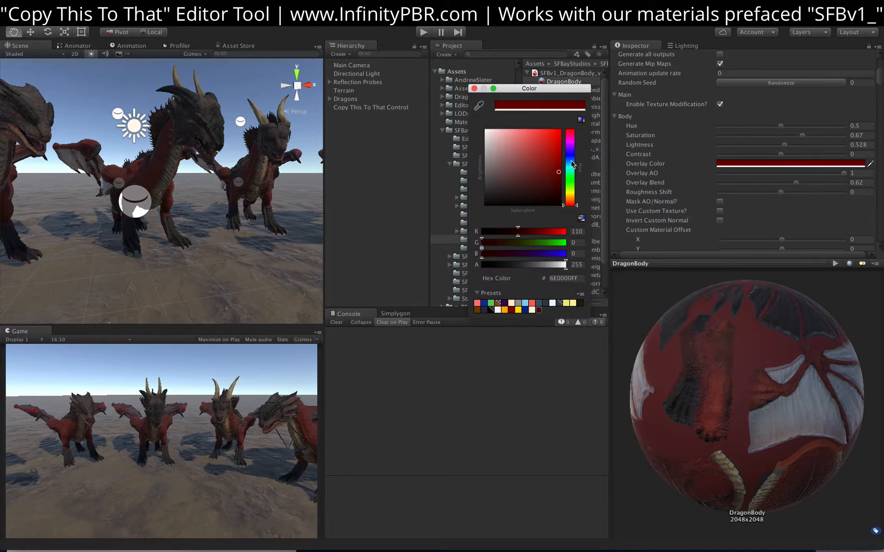
{"action": "left_click", "coordinate": [571, 162]}
{"action": "left_click", "coordinate": [559, 137]}
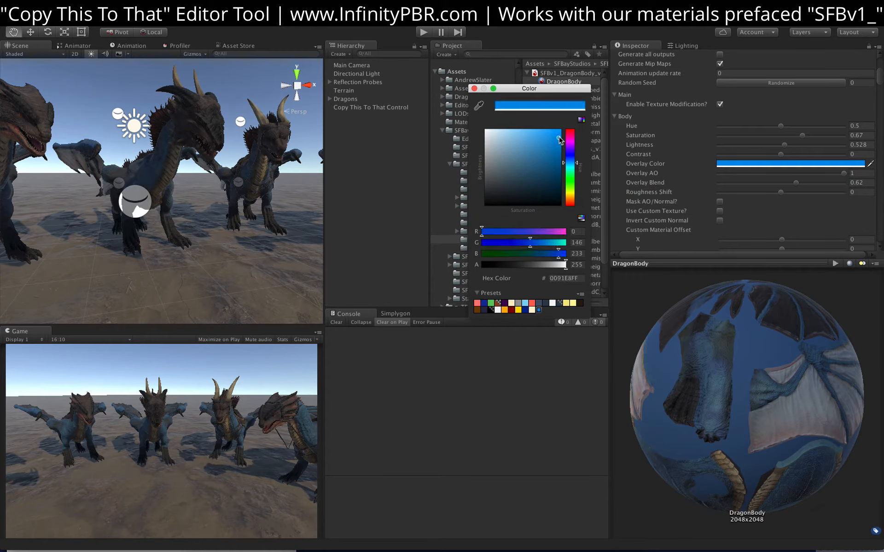
{"action": "left_click", "coordinate": [475, 88]}
Select the Copy This To That Control object and copy the settings to the head materials.
{"action": "scroll", "coordinate": [695, 177], "scroll_direction": "down", "scroll_amount": 3}
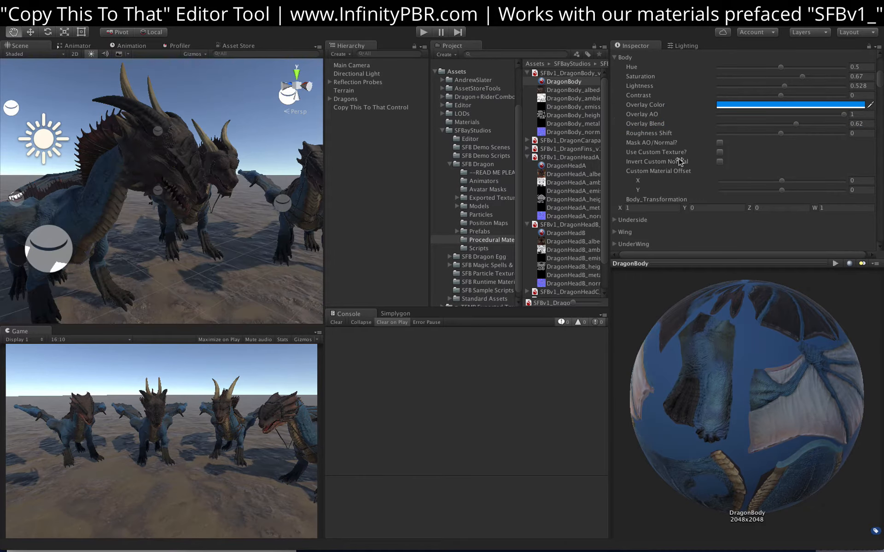
{"action": "left_click", "coordinate": [368, 109]}
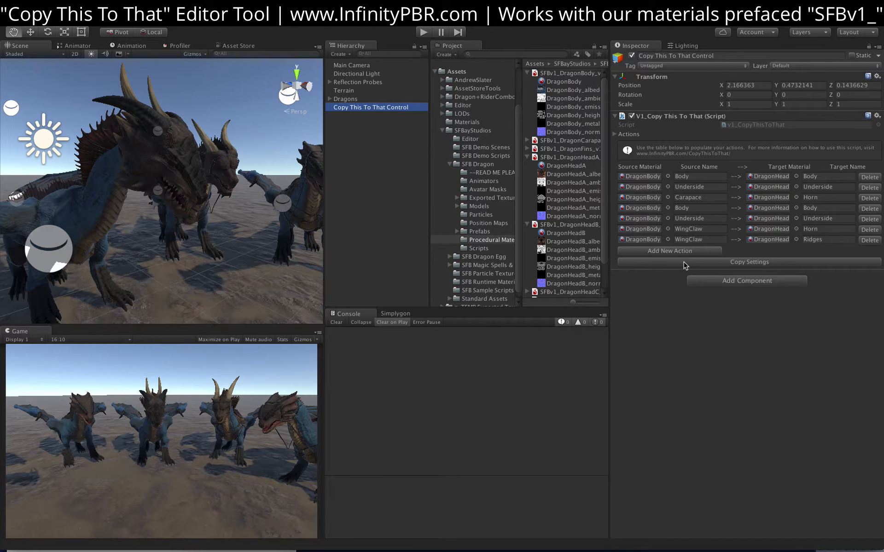
{"action": "left_click", "coordinate": [684, 262]}
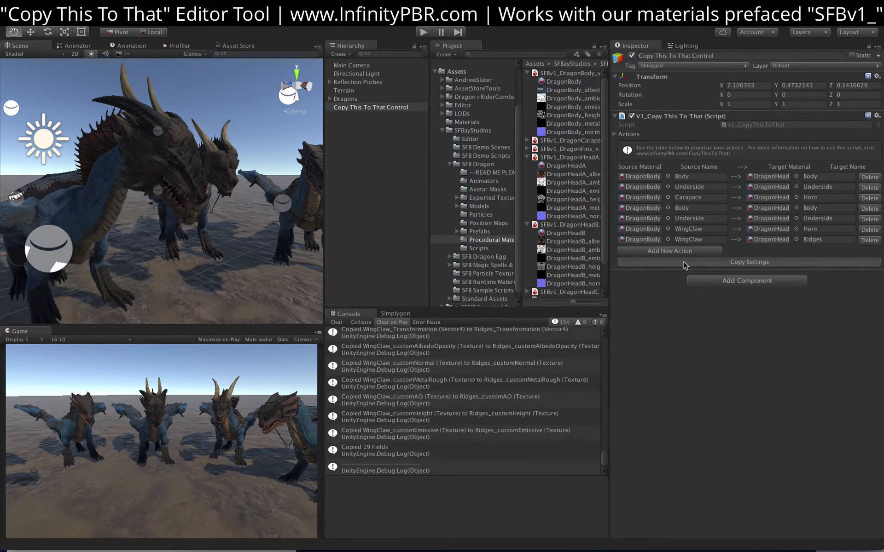
Add an action that copies Main of DragonBody to Main of DragonHeadA.
{"action": "left_click", "coordinate": [655, 253]}
{"action": "left_click", "coordinate": [704, 249]}
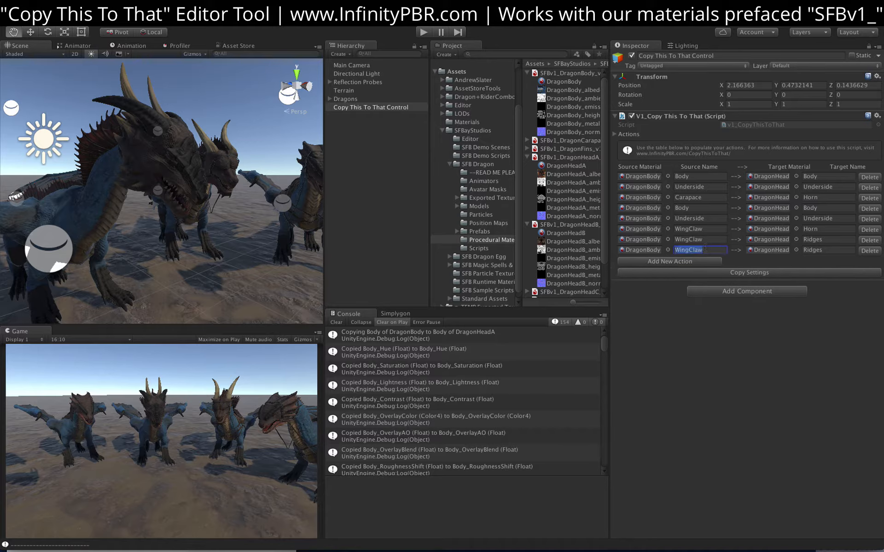
{"action": "type", "text": "Main"}
{"action": "key", "text": "Tab"}
{"action": "key", "text": "Tab"}
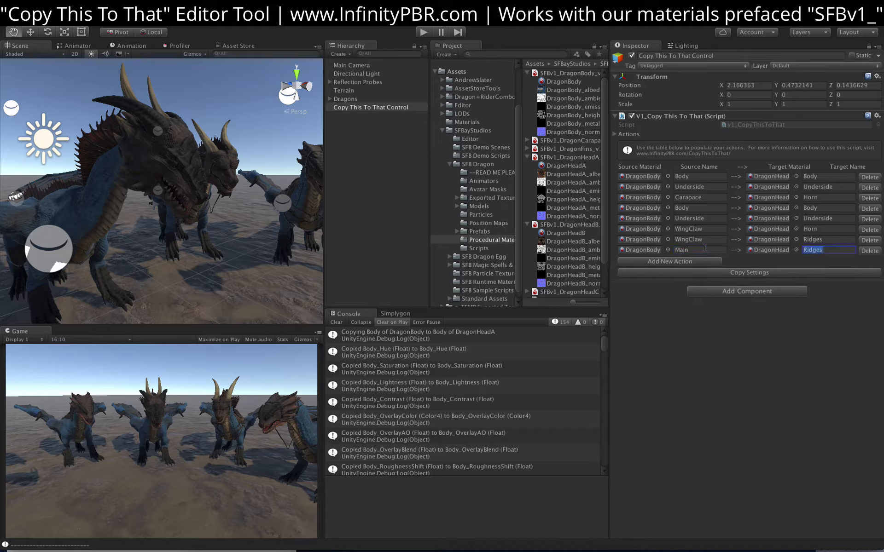
{"action": "type", "text": "Mi"}
{"action": "left_click", "coordinate": [770, 250]}
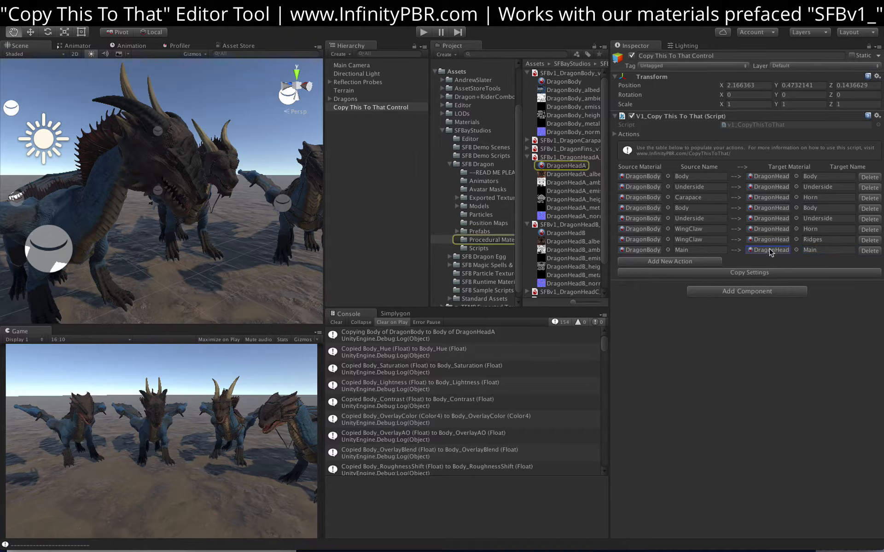
Add a second Main-to-Main copy action and run the settings copy for all listed actions.
{"action": "left_click", "coordinate": [656, 262]}
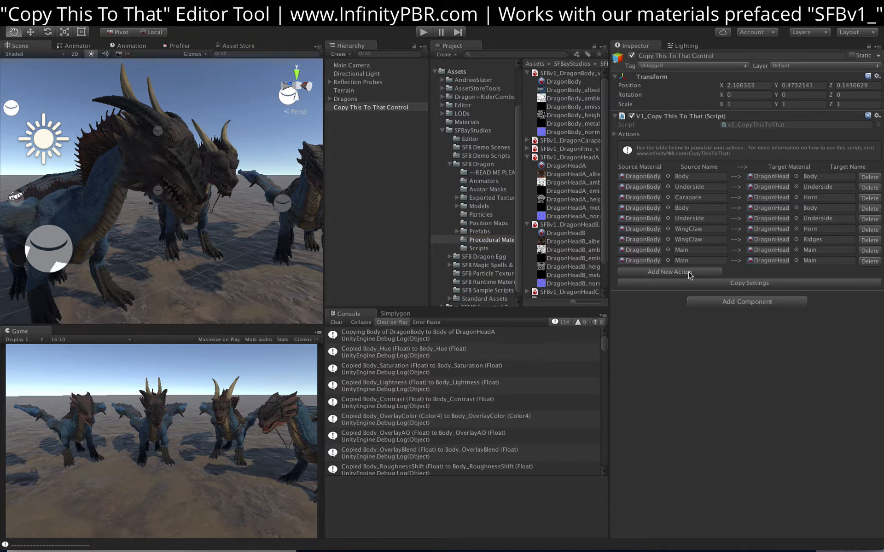
{"action": "left_click", "coordinate": [767, 283]}
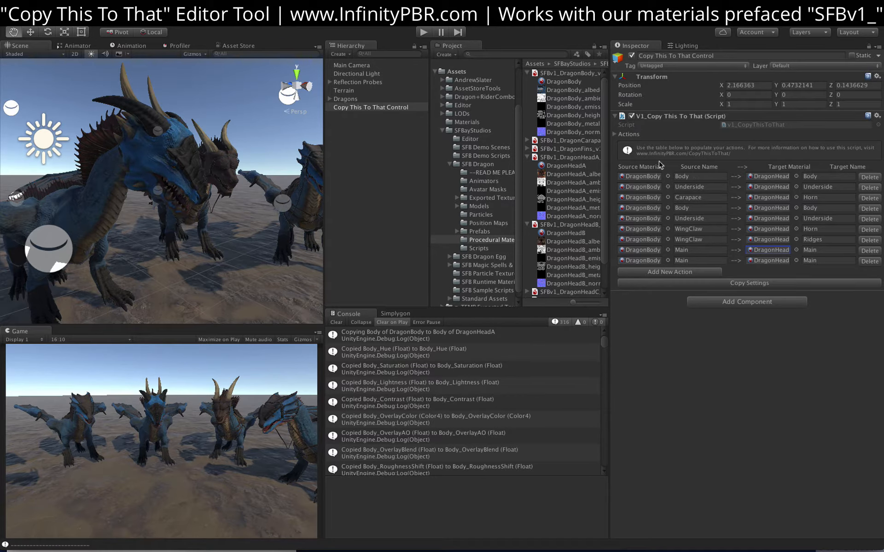
Examine the DragonBody material's properties and how its colors match the heads of the dragons in the scene.
{"action": "left_click", "coordinate": [566, 83]}
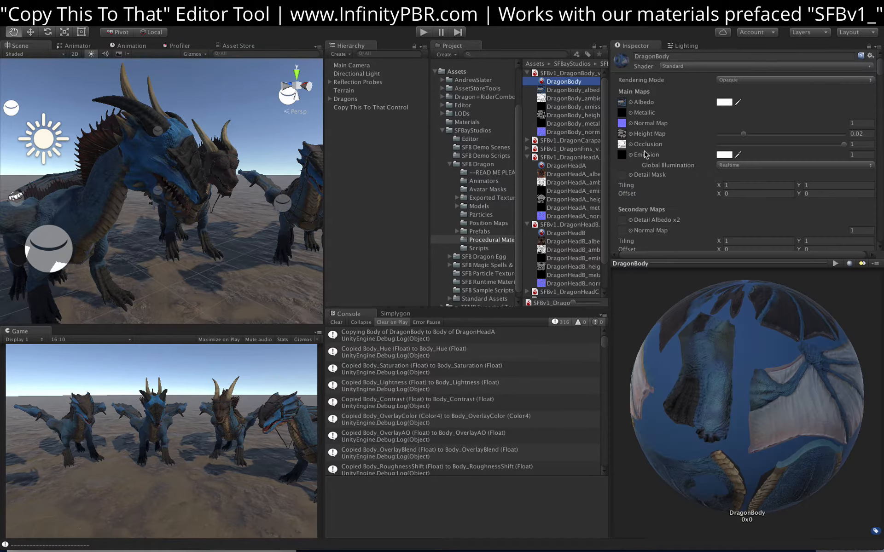
{"action": "scroll", "coordinate": [645, 166], "scroll_direction": "down", "scroll_amount": 5}
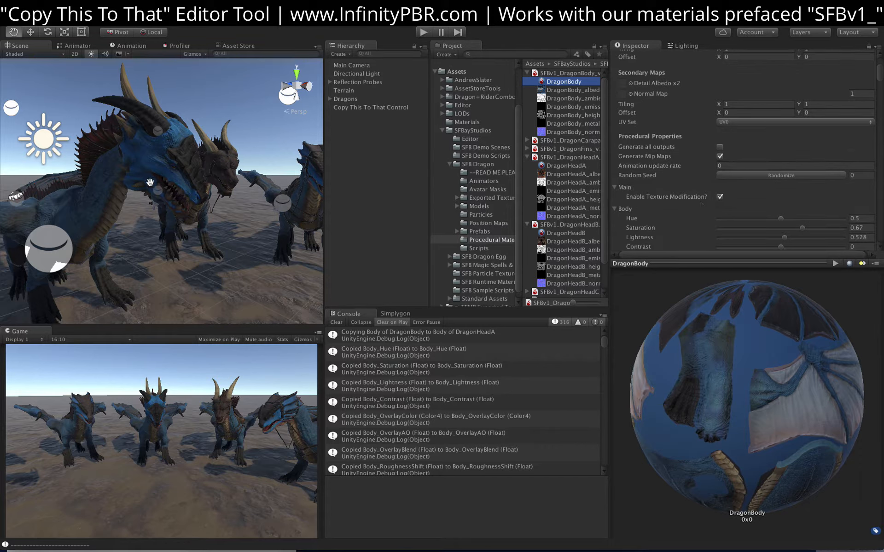
{"action": "left_click_drag", "start_coordinate": [206, 181], "coordinate": [285, 189], "text": "alt"}
{"action": "scroll", "coordinate": [286, 189], "scroll_direction": "down", "scroll_amount": 4}
{"action": "scroll", "coordinate": [83, 191], "scroll_direction": "down", "scroll_amount": 2}
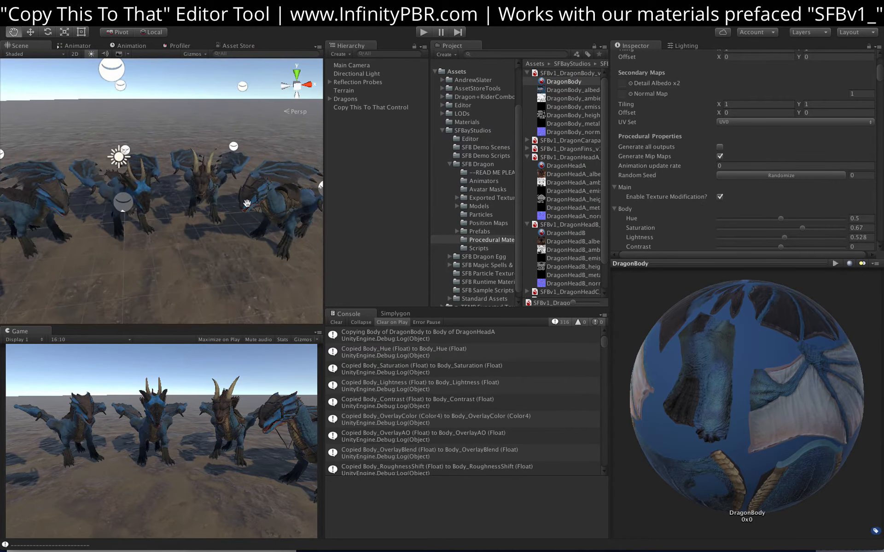
{"action": "scroll", "coordinate": [163, 207], "scroll_direction": "up", "scroll_amount": 8}
{"action": "left_click_drag", "start_coordinate": [163, 207], "coordinate": [147, 182], "text": "alt"}
{"action": "scroll", "coordinate": [162, 191], "scroll_direction": "up", "scroll_amount": 5}
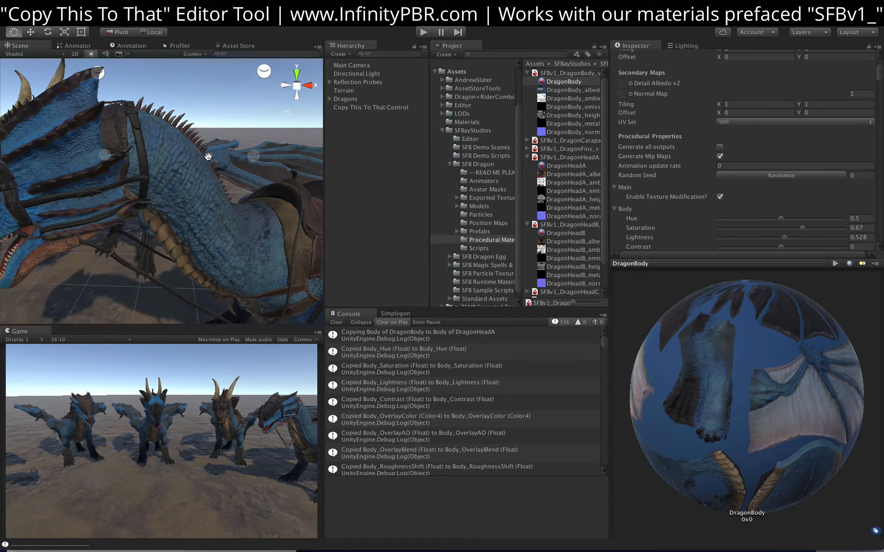
{"action": "scroll", "coordinate": [84, 189], "scroll_direction": "down", "scroll_amount": 5}
{"action": "left_click_drag", "start_coordinate": [85, 189], "coordinate": [115, 170], "text": "alt"}
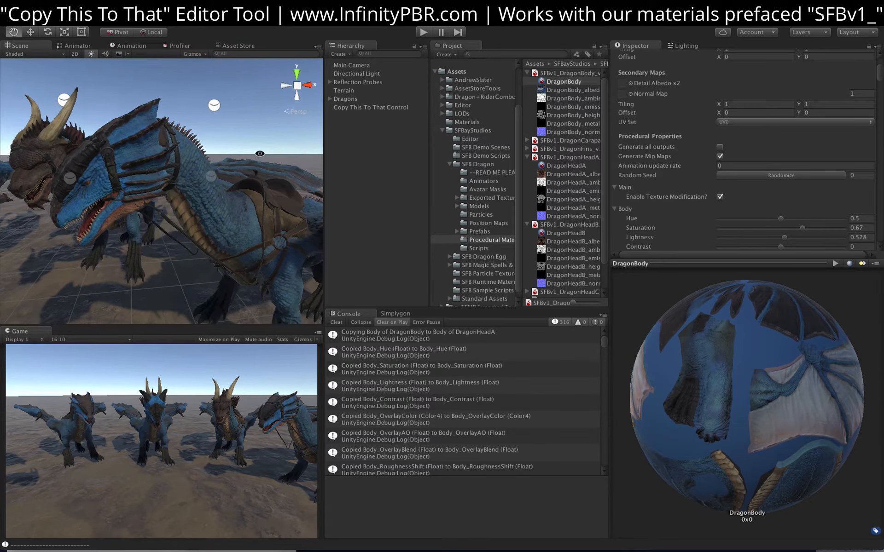
{"action": "scroll", "coordinate": [739, 182], "scroll_direction": "down", "scroll_amount": 5}
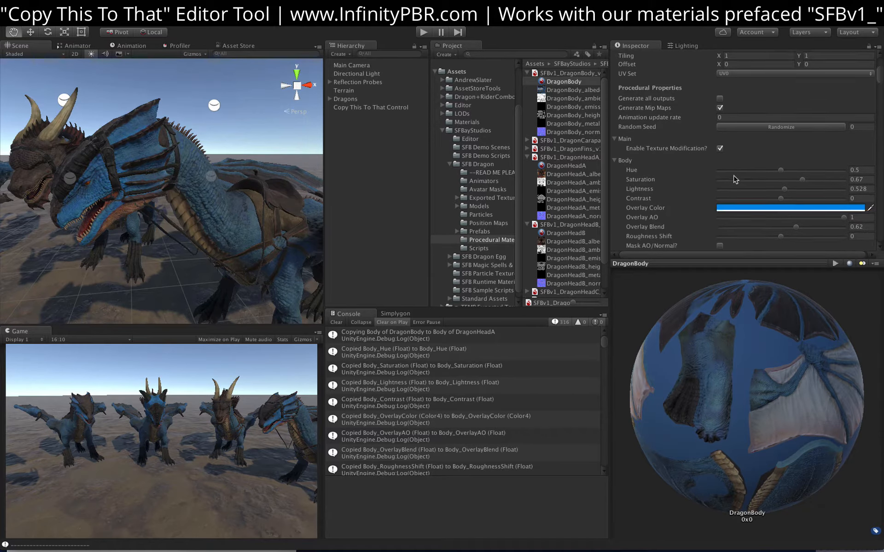
Set the Body overlay blend of the DragonHeadA material to about 0.532.
{"action": "left_click", "coordinate": [566, 167]}
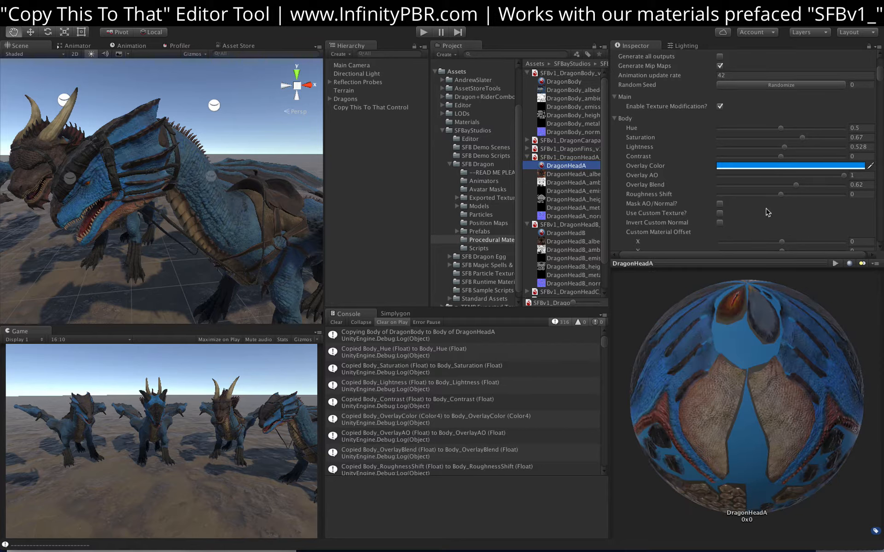
{"action": "left_click", "coordinate": [786, 185]}
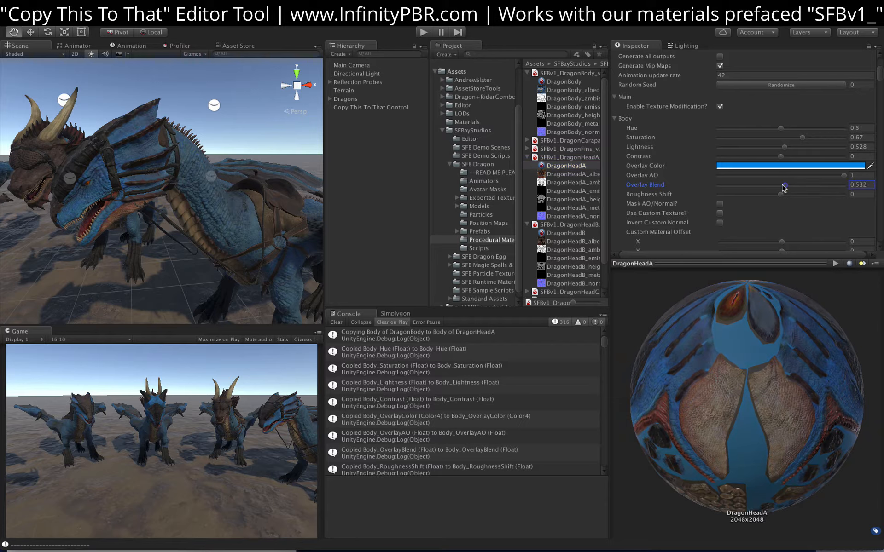
Open the Copy This To That Control object and widen the inspector and project columns until the material names are readable.
{"action": "mouse_move", "coordinate": [177, 154]}
{"action": "left_mouse_down", "text": "alt"}
{"action": "mouse_move", "coordinate": [99, 157]}
{"action": "mouse_move", "coordinate": [171, 156]}
{"action": "left_mouse_up", "text": "alt"}
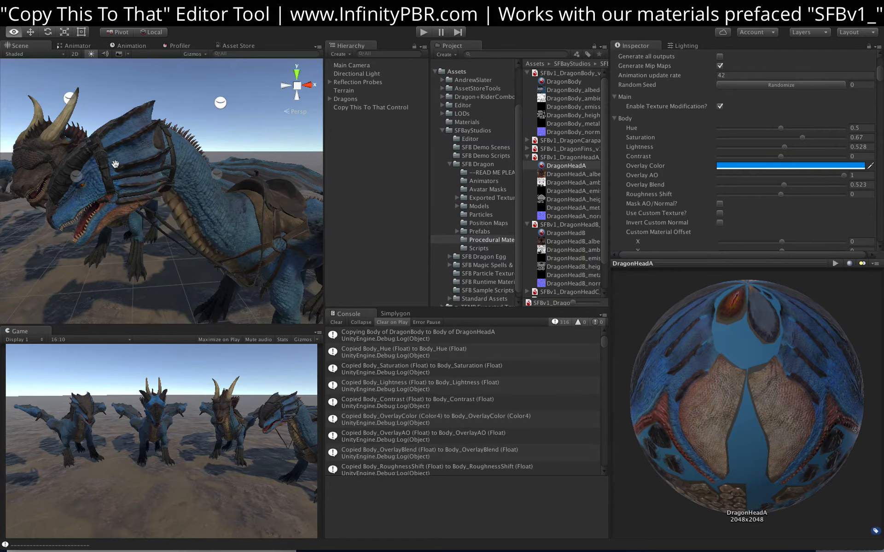
{"action": "left_click_drag", "start_coordinate": [115, 164], "coordinate": [261, 134], "text": "alt"}
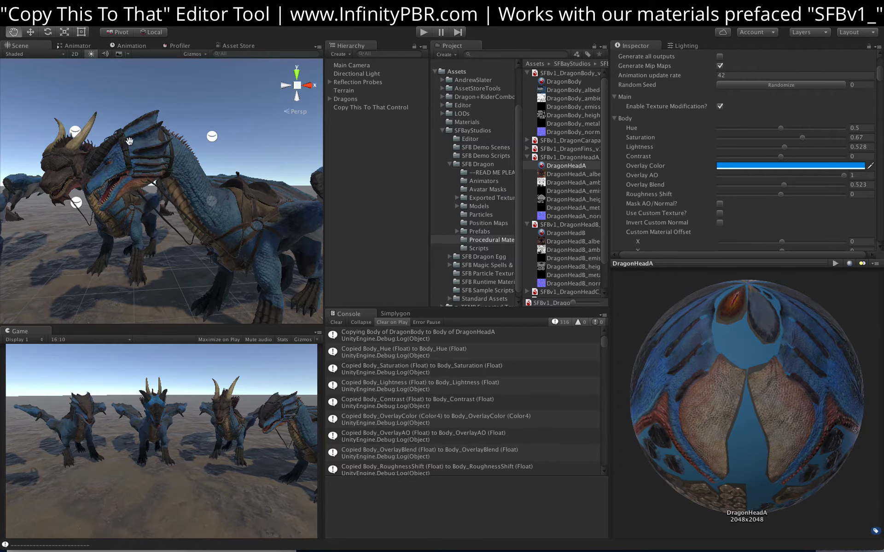
{"action": "left_click_drag", "start_coordinate": [128, 140], "coordinate": [161, 217], "text": "alt"}
{"action": "left_click", "coordinate": [345, 109]}
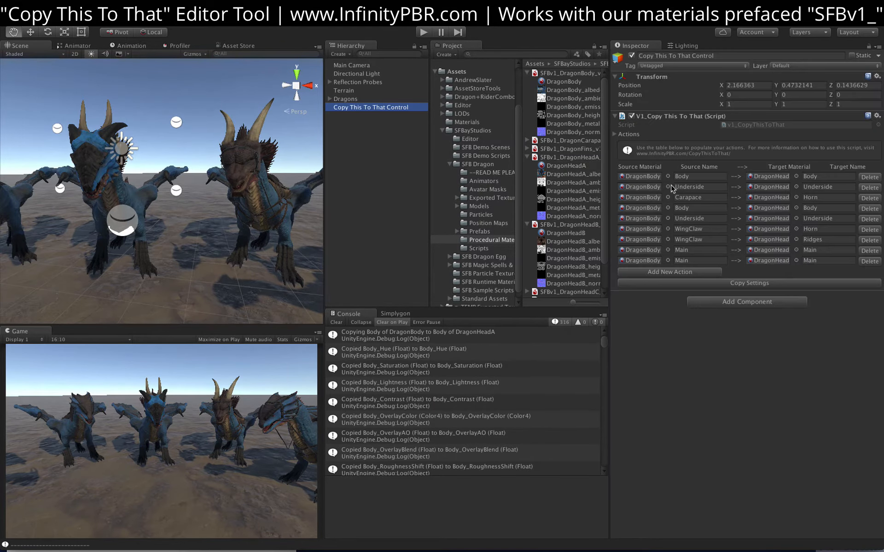
{"action": "left_click_drag", "start_coordinate": [609, 172], "coordinate": [498, 174]}
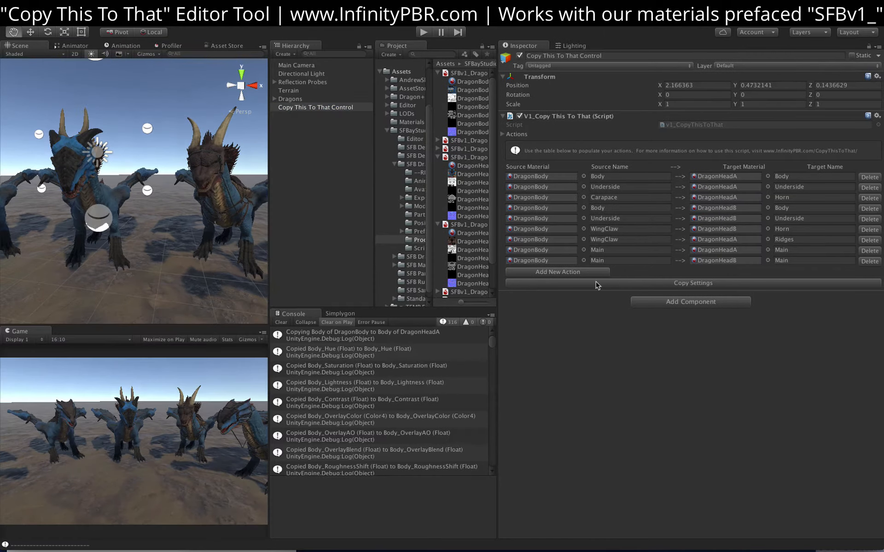
{"action": "left_click_drag", "start_coordinate": [269, 171], "coordinate": [195, 170]}
{"action": "left_click_drag", "start_coordinate": [357, 178], "coordinate": [383, 178]}
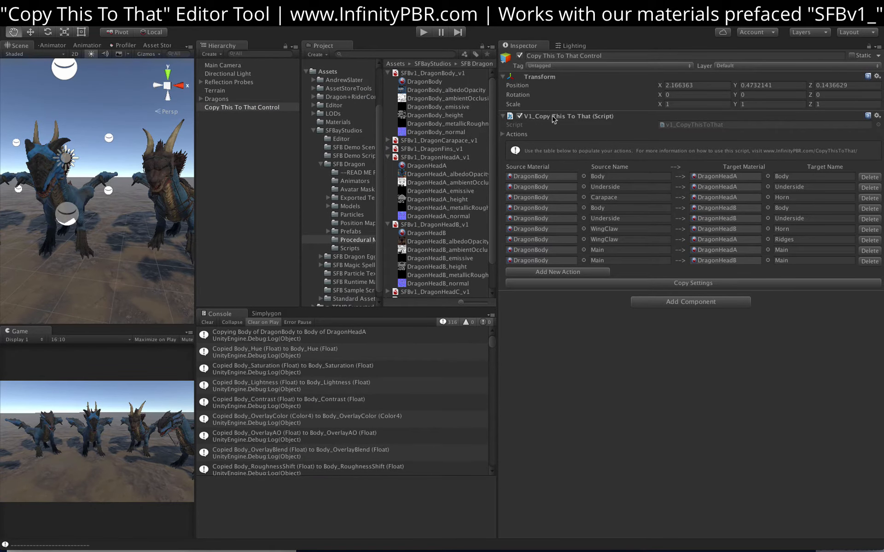
Add two actions that copy Main of DragonBody to Main of DragonHeadC and Main of DragonCarapace.
{"action": "left_click", "coordinate": [557, 272]}
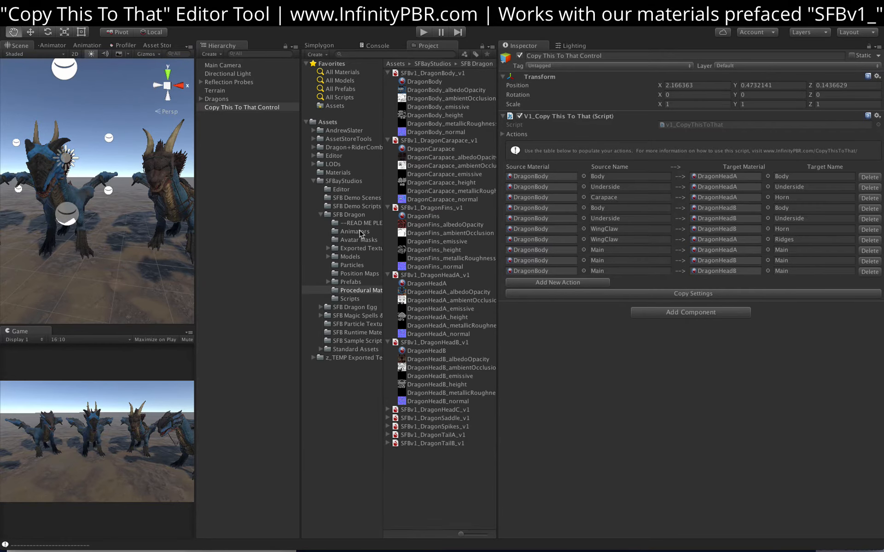
{"action": "left_click", "coordinate": [581, 284]}
{"action": "scroll", "coordinate": [431, 343], "scroll_direction": "down", "scroll_amount": 5}
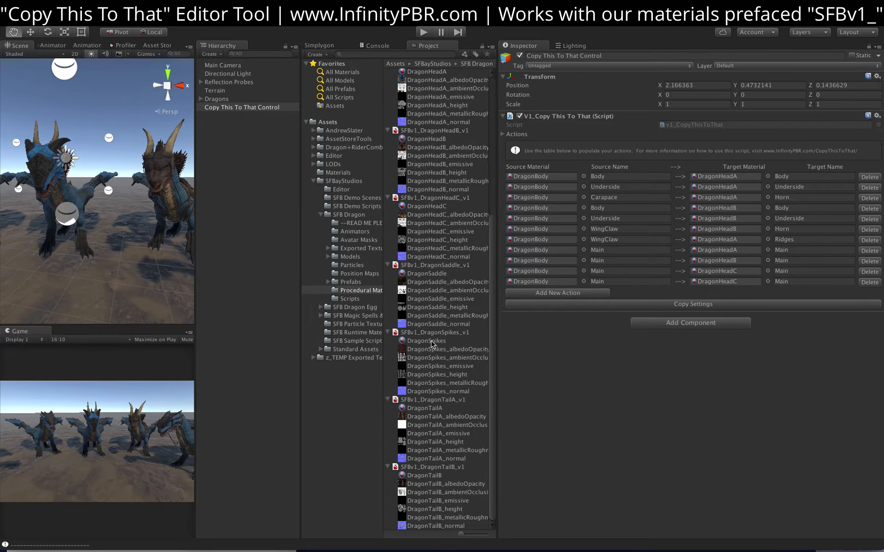
{"action": "scroll", "coordinate": [442, 313], "scroll_direction": "up", "scroll_amount": 5}
{"action": "left_click_drag", "start_coordinate": [466, 147], "coordinate": [725, 281]}
Add two actions that copy Main of DragonBody to Main of DragonTailA and Main of DragonTailB.
{"action": "left_click", "coordinate": [537, 294]}
{"action": "scroll", "coordinate": [411, 321], "scroll_direction": "down", "scroll_amount": 5}
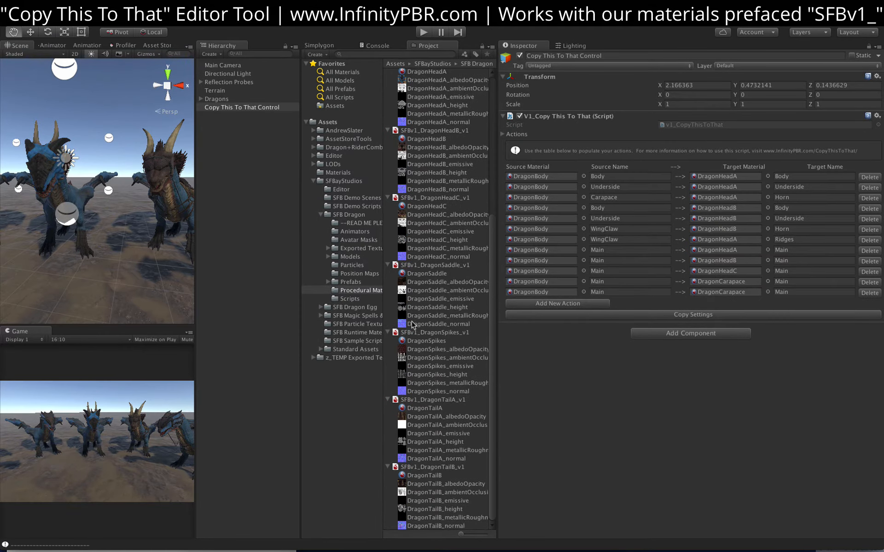
{"action": "left_click_drag", "start_coordinate": [425, 409], "coordinate": [719, 293]}
{"action": "left_click", "coordinate": [562, 303]}
{"action": "left_click_drag", "start_coordinate": [424, 475], "coordinate": [719, 304]}
{"action": "scroll", "coordinate": [432, 91], "scroll_direction": "up", "scroll_amount": 5}
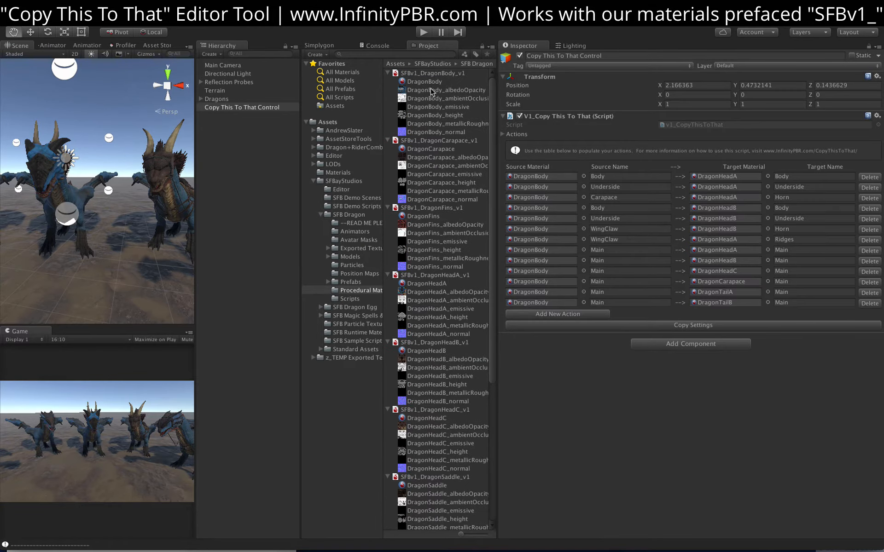
Add two further DragonBody actions with DragonHeadC as the target material.
{"action": "left_click", "coordinate": [559, 315]}
{"action": "scroll", "coordinate": [430, 267], "scroll_direction": "down", "scroll_amount": 3}
{"action": "left_click_drag", "start_coordinate": [426, 340], "coordinate": [721, 315]}
{"action": "left_click", "coordinate": [559, 325]}
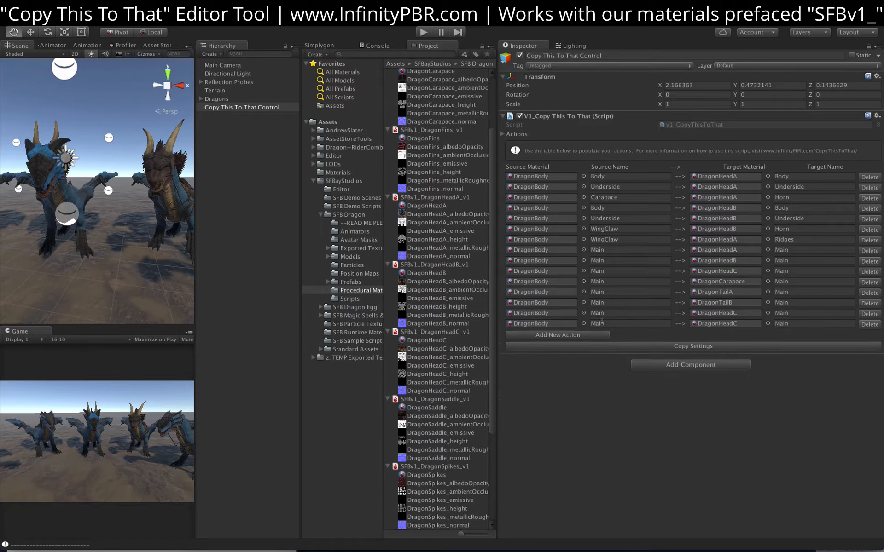
Set the two new DragonHeadC actions to copy Body to Body and Underside to Underside.
{"action": "left_click", "coordinate": [626, 315]}
{"action": "type", "text": "Body"}
{"action": "key", "text": "Tab"}
{"action": "key", "text": "Tab"}
{"action": "type", "text": "Body"}
{"action": "key", "text": "Tab"}
{"action": "type", "text": "Underside"}
{"action": "key", "text": "Tab"}
{"action": "key", "text": "Tab"}
{"action": "type", "text": "Unders"}
Add two Underside-to-Underside actions from DragonBody to DragonTailA and two more to DragonTailB.
{"action": "left_click", "coordinate": [550, 335]}
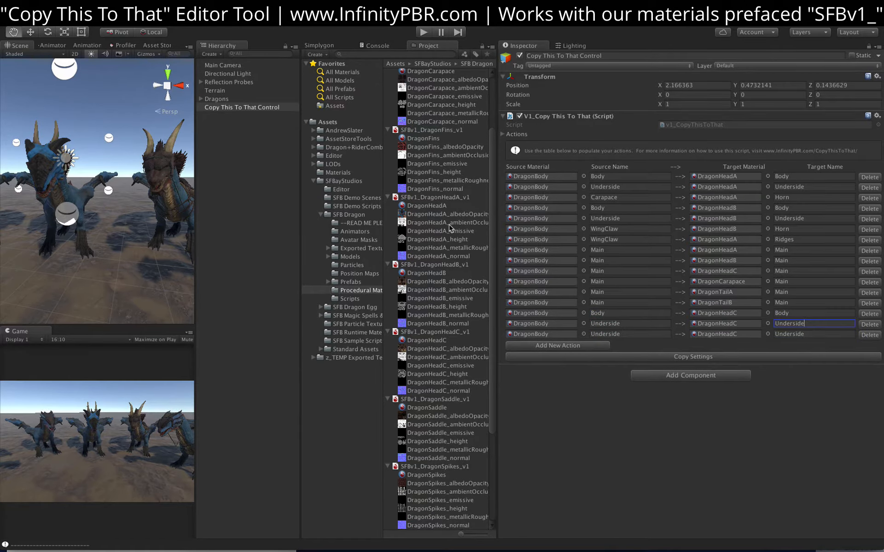
{"action": "scroll", "coordinate": [452, 227], "scroll_direction": "down", "scroll_amount": 5}
{"action": "left_click_drag", "start_coordinate": [424, 409], "coordinate": [726, 335]}
{"action": "left_click", "coordinate": [561, 346]}
{"action": "left_click", "coordinate": [562, 357]}
{"action": "left_click_drag", "start_coordinate": [428, 475], "coordinate": [725, 356]}
{"action": "left_click", "coordinate": [576, 366]}
Change the second DragonTailA Underside action and the second DragonTailB Underside action to copy Body to Body.
{"action": "left_click", "coordinate": [612, 346]}
{"action": "type", "text": "Body"}
{"action": "key", "text": "Tab"}
{"action": "key", "text": "Tab"}
{"action": "type", "text": "Body"}
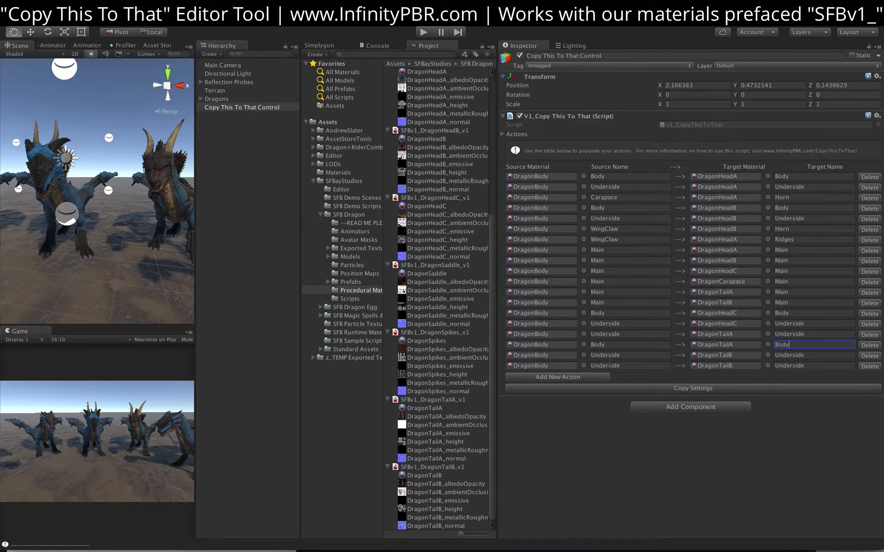
{"action": "left_click", "coordinate": [611, 366]}
{"action": "type", "text": "Body"}
{"action": "key", "text": "Tab"}
{"action": "key", "text": "Tab"}
{"action": "type", "text": "Body"}
Add an action that copies Carapace of DragonBody to Carapace of DragonCarapace.
{"action": "left_click", "coordinate": [571, 377]}
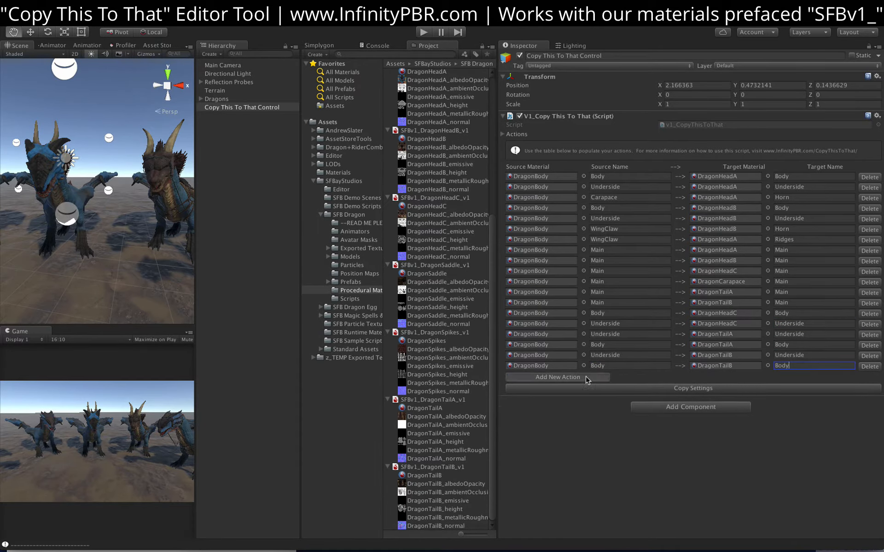
{"action": "scroll", "coordinate": [442, 276], "scroll_direction": "up", "scroll_amount": 6}
{"action": "left_click_drag", "start_coordinate": [430, 148], "coordinate": [723, 376]}
{"action": "left_click", "coordinate": [616, 376]}
{"action": "type", "text": "Carapace"}
{"action": "key", "text": "Tab"}
{"action": "key", "text": "Tab"}
{"action": "type", "text": "Cara"}
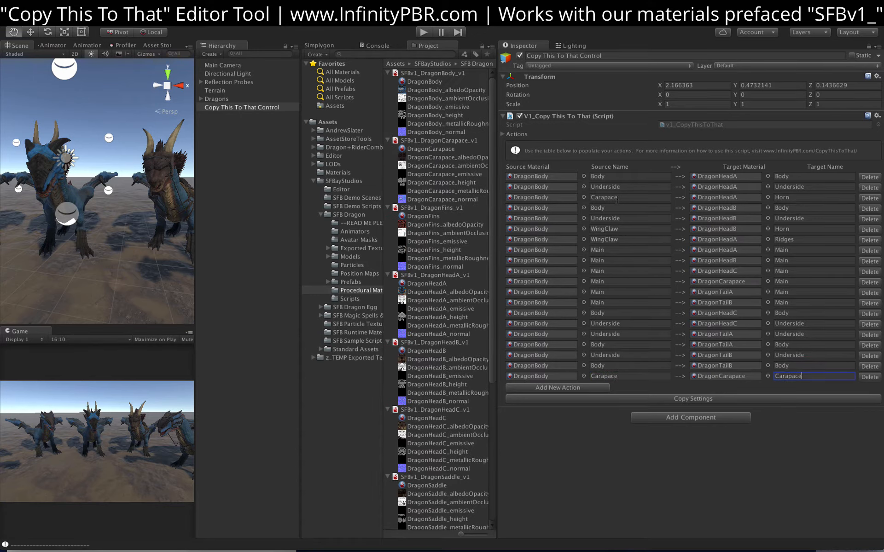
{"action": "type", "text": "pace"}
Add an action that copies Carapace of DragonBody to Carapace of DragonHeadB.
{"action": "left_click", "coordinate": [557, 387]}
{"action": "scroll", "coordinate": [441, 300], "scroll_direction": "down", "scroll_amount": 1}
{"action": "left_click_drag", "start_coordinate": [427, 330], "coordinate": [726, 386]}
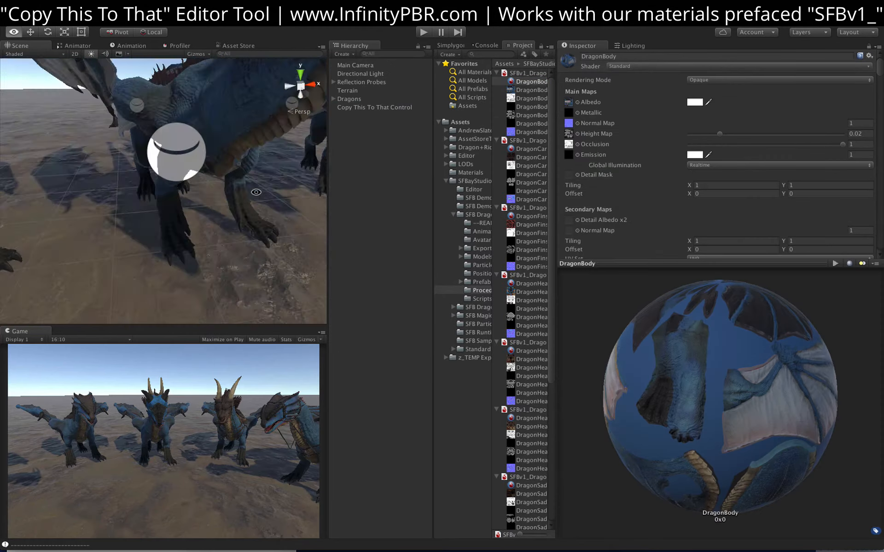
Recolor Body of the DragonBody material with hue 0.543, saturation 0.853, lightness 0.488 and an olive-yellow overlay at blend 0.607.
{"action": "left_click", "coordinate": [198, 54]}
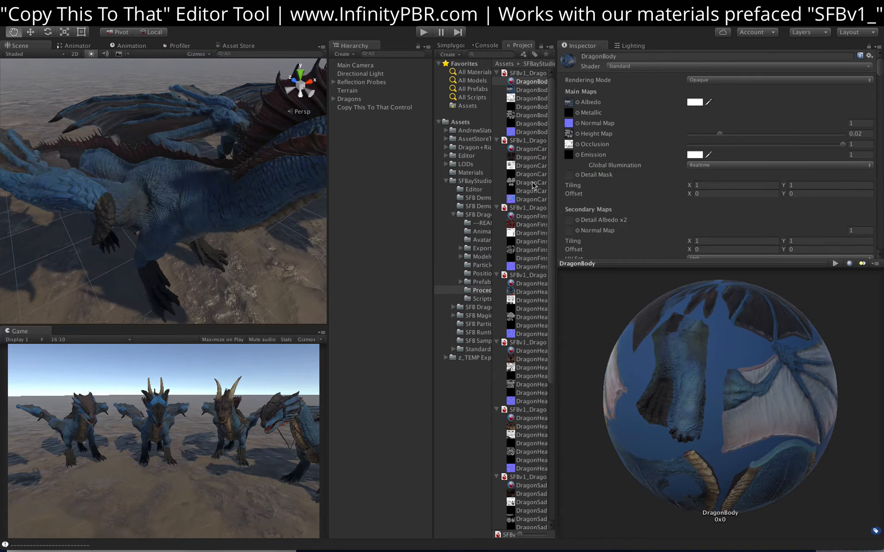
{"action": "scroll", "coordinate": [745, 184], "scroll_direction": "down", "scroll_amount": 8}
{"action": "left_click", "coordinate": [746, 194]}
{"action": "mouse_move", "coordinate": [746, 193]}
{"action": "left_mouse_down"}
{"action": "mouse_move", "coordinate": [765, 181]}
{"action": "mouse_move", "coordinate": [758, 189]}
{"action": "left_mouse_up"}
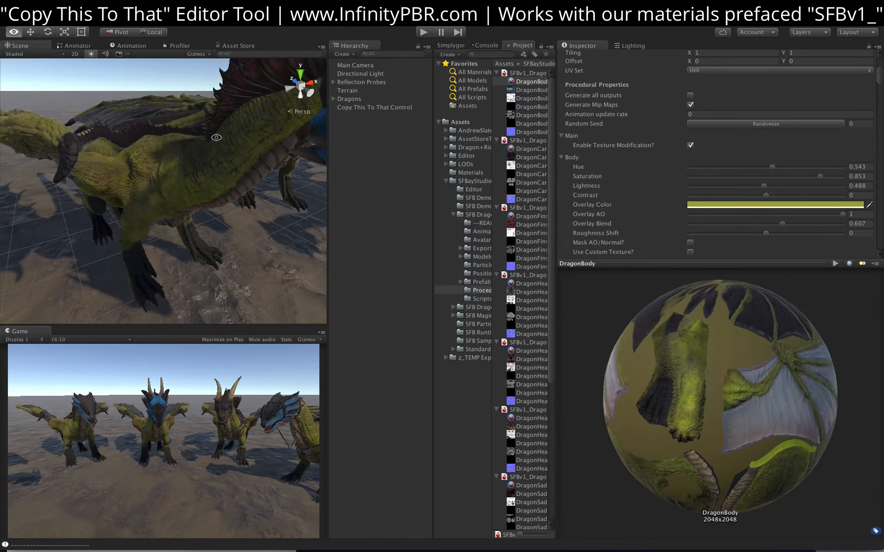
Set DragonBody's Underside to hue 0.73, saturation 0.375, lightness 0.587, overlay blend 0.379, and UnderWing to hue 0.583, lightness 0.641, red overlay blend 0.443.
{"action": "scroll", "coordinate": [654, 136], "scroll_direction": "down", "scroll_amount": 3}
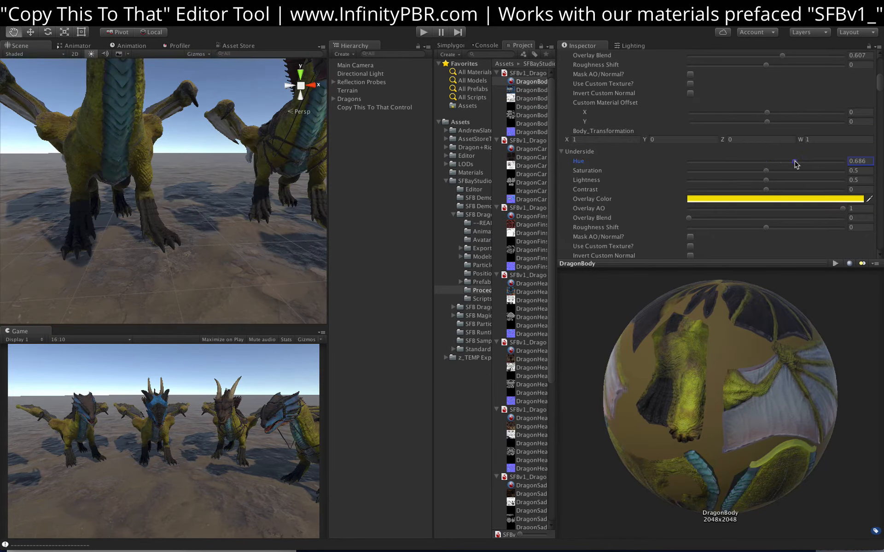
{"action": "left_click", "coordinate": [773, 199]}
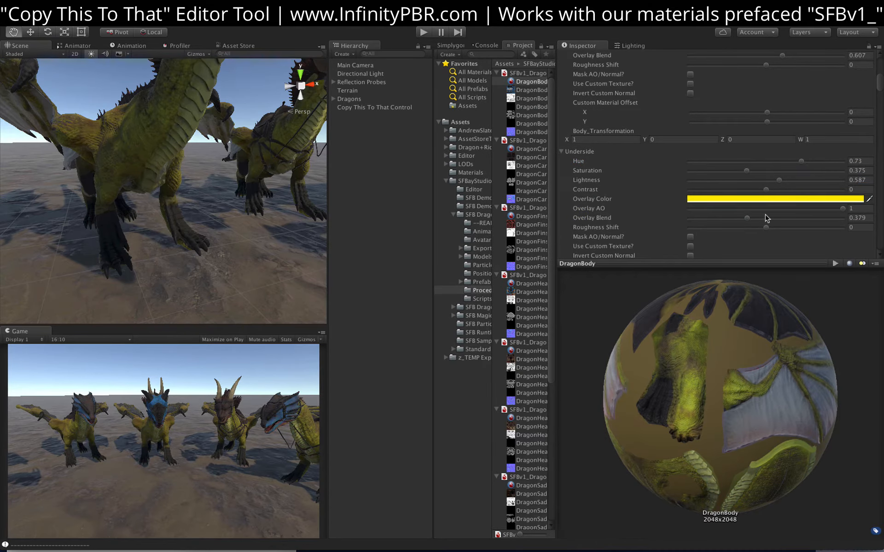
{"action": "scroll", "coordinate": [766, 218], "scroll_direction": "down", "scroll_amount": 3}
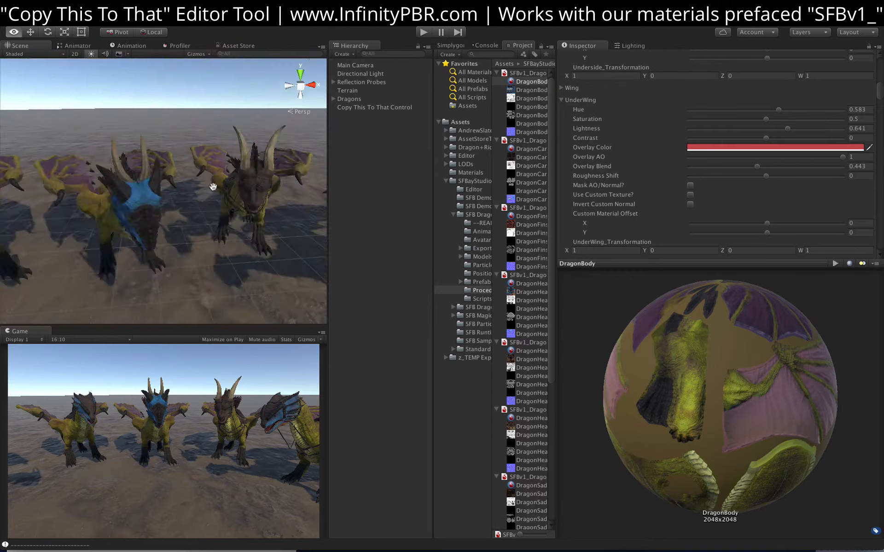
Set WingClaw to hue 0.536, saturation 0.488, lightness 0.645, contrast -0.086, and recolor Carapace with a shifted hue, lightness 0.59 and golden overlay blend 0.457.
{"action": "left_click", "coordinate": [562, 100]}
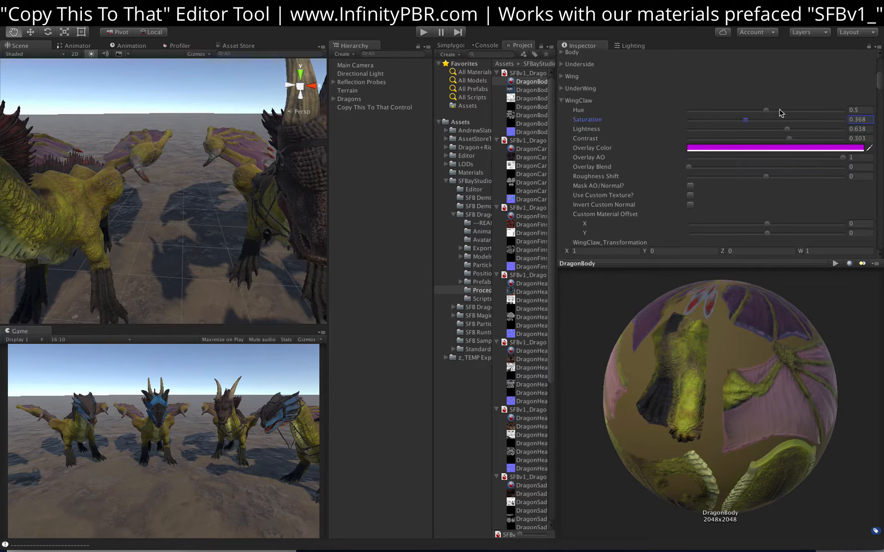
{"action": "left_click_drag", "start_coordinate": [766, 129], "coordinate": [788, 133]}
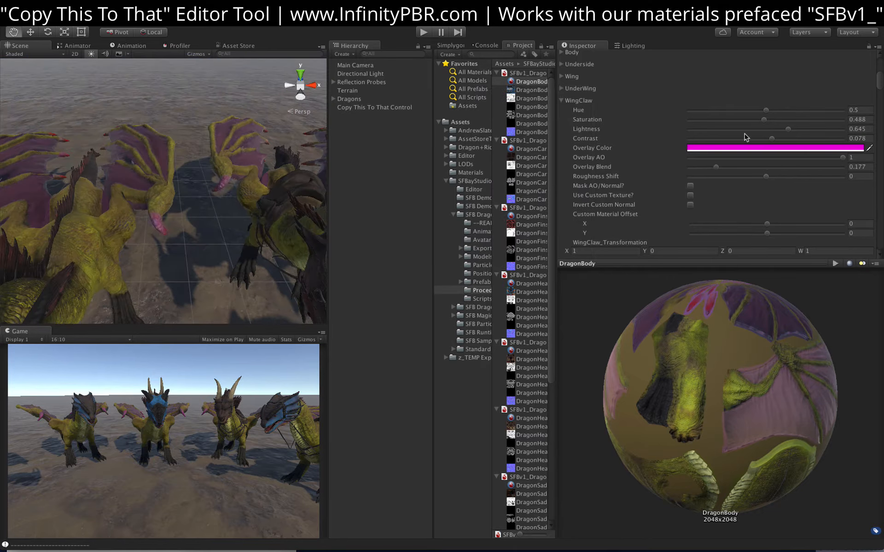
{"action": "left_click_drag", "start_coordinate": [746, 138], "coordinate": [769, 139]}
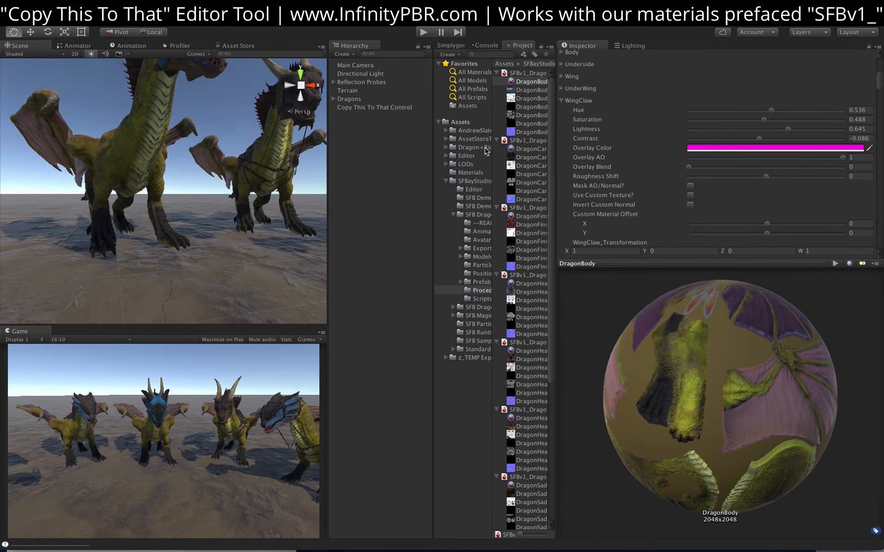
{"action": "left_click", "coordinate": [781, 152]}
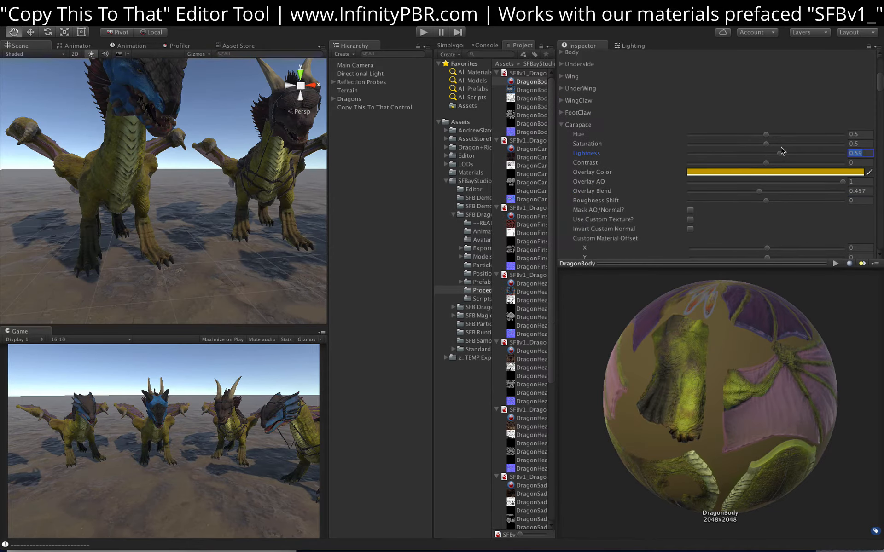
{"action": "left_click_drag", "start_coordinate": [766, 134], "coordinate": [696, 135]}
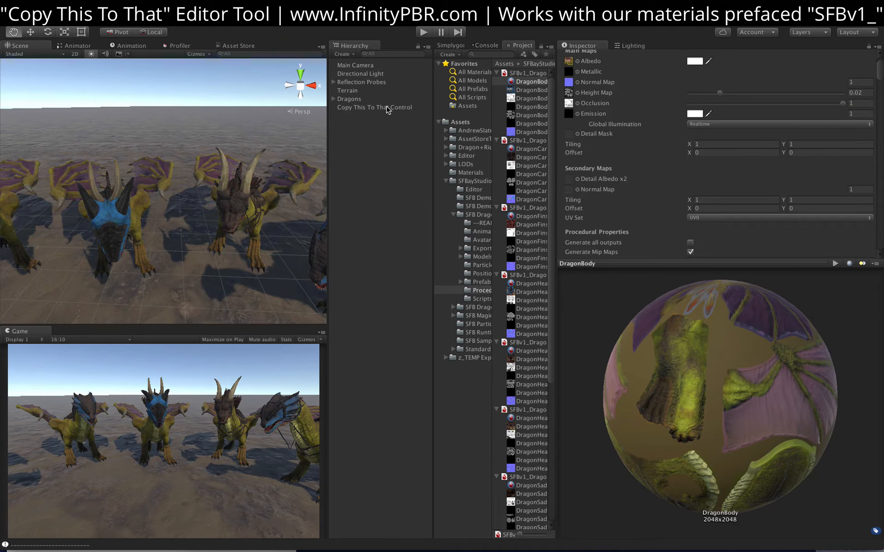
Return to Copy This To That Control and copy the DragonBody settings for all listed actions.
{"action": "left_click", "coordinate": [387, 107]}
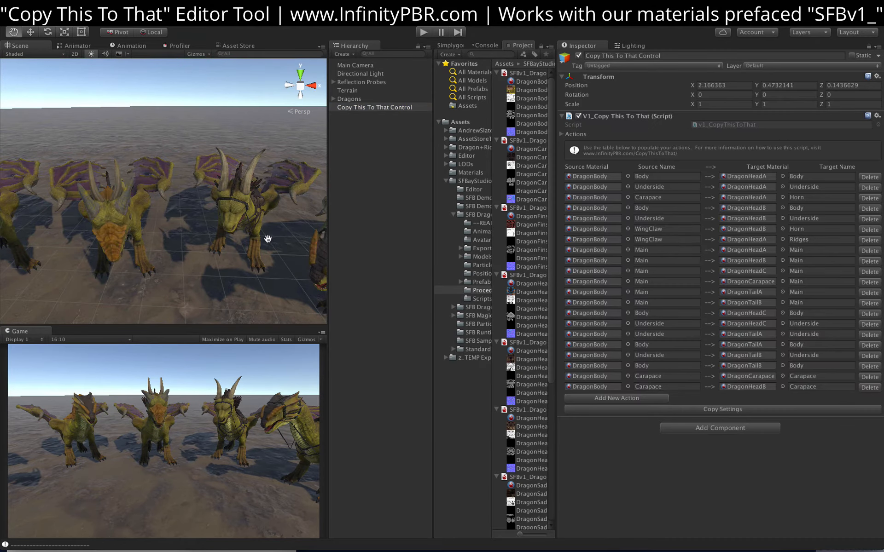
Examine the dragons in the scene from the front, side and rear to compare head, body and tail colors.
{"action": "scroll", "coordinate": [277, 242], "scroll_direction": "down", "scroll_amount": 3}
{"action": "left_click_drag", "start_coordinate": [243, 234], "coordinate": [378, 199], "text": "alt"}
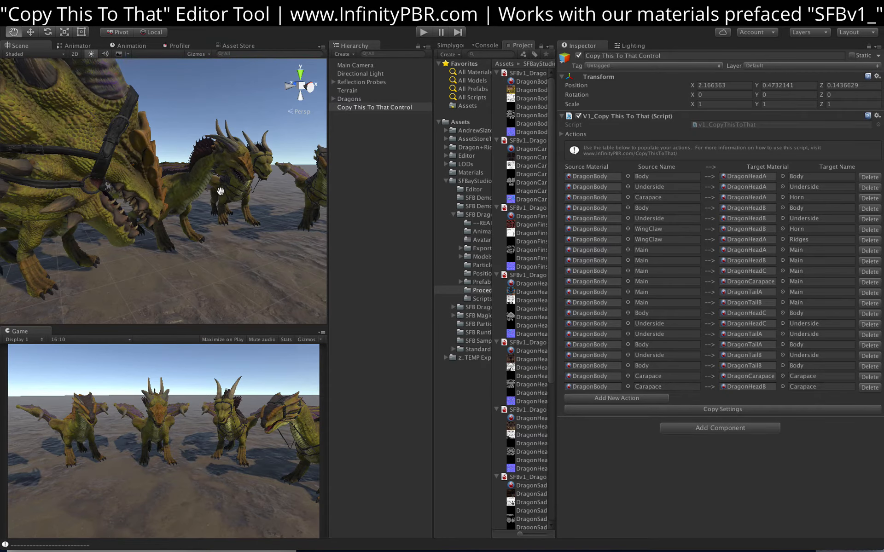
{"action": "left_click_drag", "start_coordinate": [204, 194], "coordinate": [158, 230], "text": "alt"}
{"action": "scroll", "coordinate": [133, 212], "scroll_direction": "up", "scroll_amount": 3}
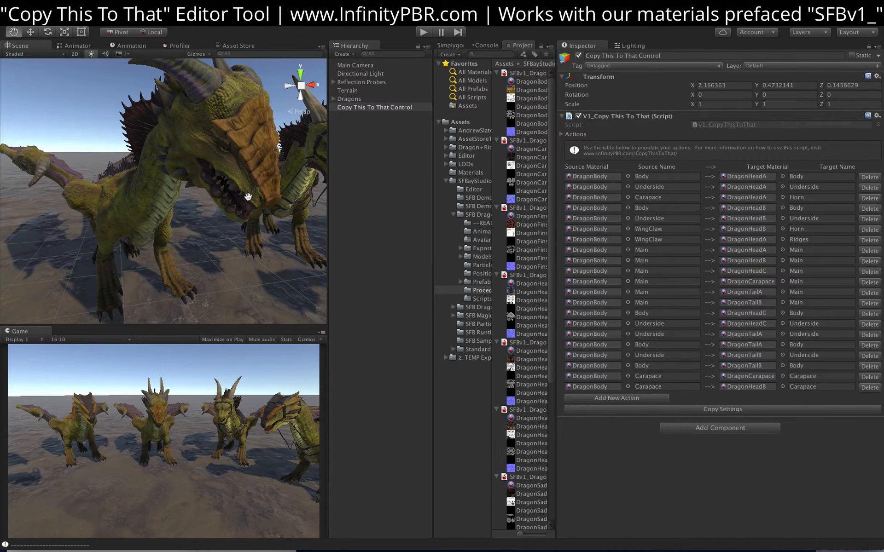
{"action": "mouse_move", "coordinate": [245, 192]}
{"action": "left_mouse_down", "text": "alt"}
{"action": "mouse_move", "coordinate": [212, 229]}
{"action": "mouse_move", "coordinate": [432, 263]}
{"action": "mouse_move", "coordinate": [150, 264]}
{"action": "mouse_move", "coordinate": [343, 264]}
{"action": "mouse_move", "coordinate": [395, 226]}
{"action": "mouse_move", "coordinate": [389, 232]}
{"action": "left_mouse_up", "text": "alt"}
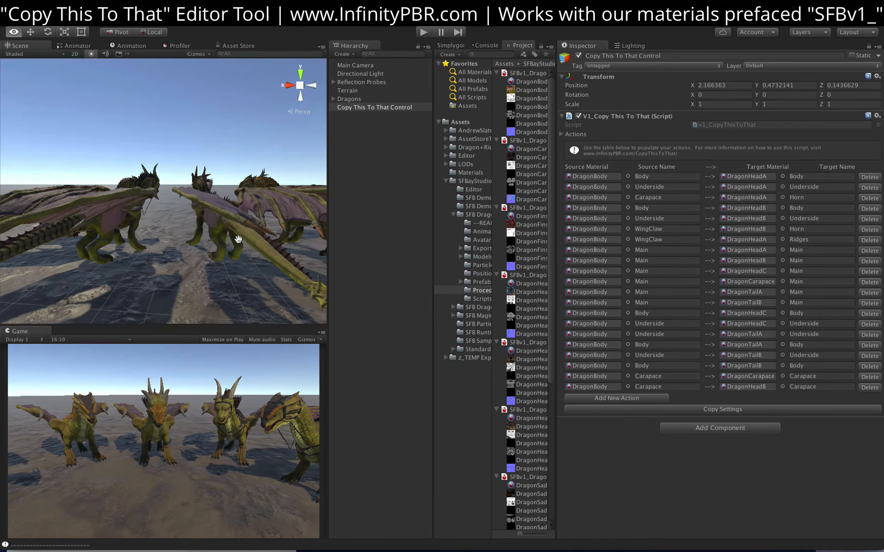
{"action": "left_click_drag", "start_coordinate": [239, 239], "coordinate": [391, 232], "text": "alt"}
{"action": "left_click_drag", "start_coordinate": [108, 235], "coordinate": [460, 251], "text": "alt"}
{"action": "left_click_drag", "start_coordinate": [43, 251], "coordinate": [643, 275], "text": "alt"}
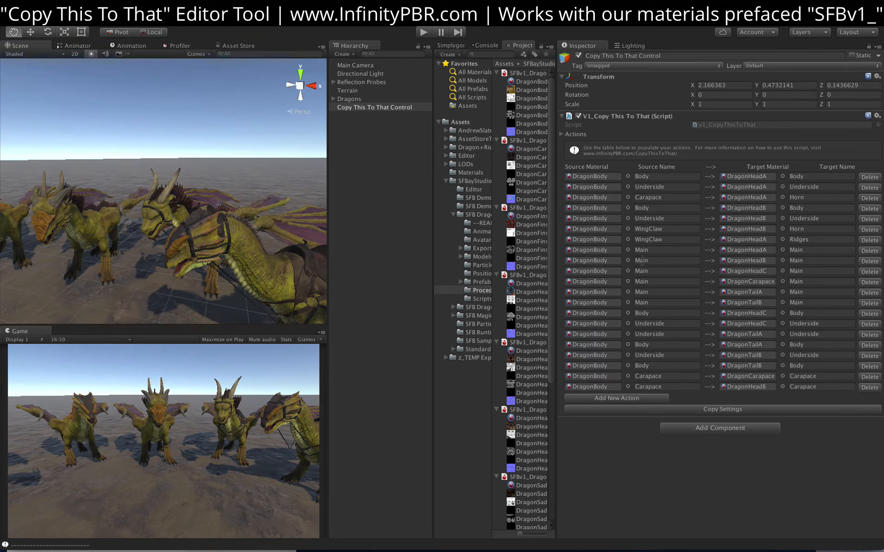
Add an action that copies Env of DragonBody to Env of DragonHeadA.
{"action": "left_click", "coordinate": [609, 398]}
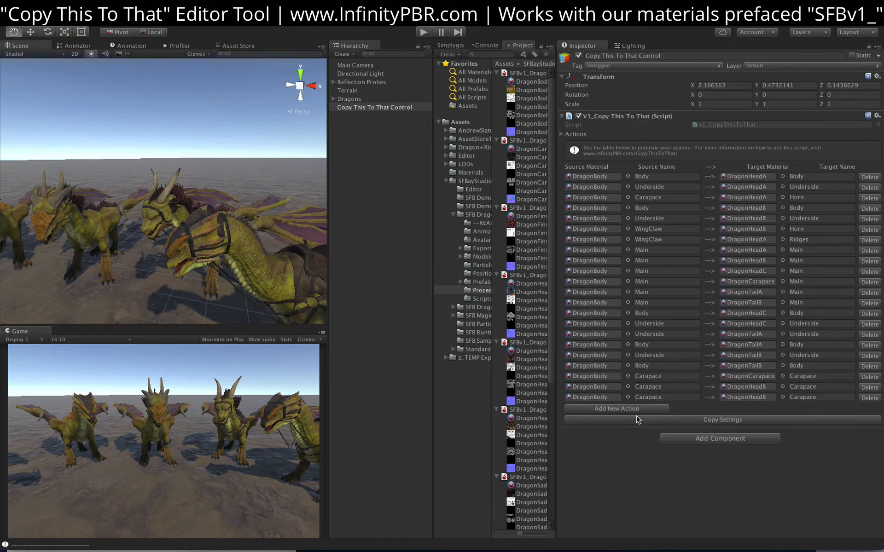
{"action": "left_click", "coordinate": [686, 397]}
{"action": "type", "text": "En"}
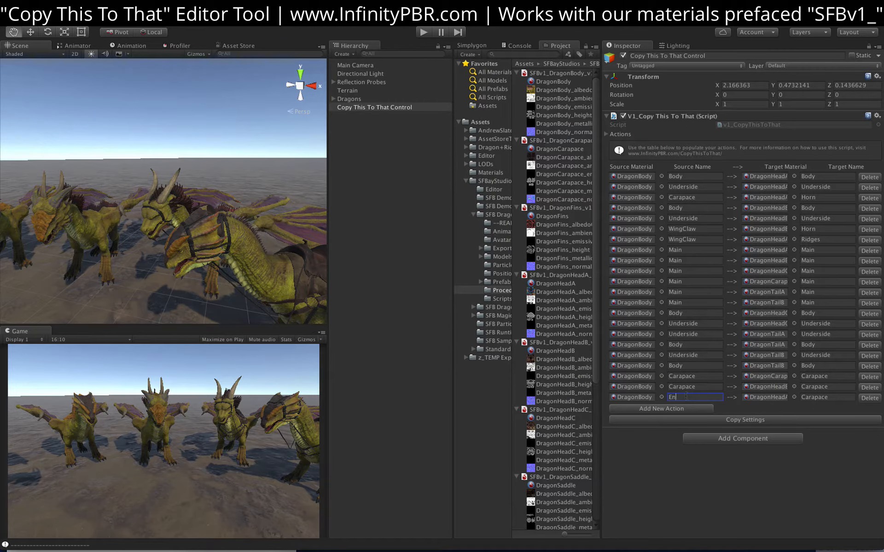
{"action": "type", "text": "v"}
{"action": "key", "text": "Tab"}
{"action": "type", "text": "Env"}
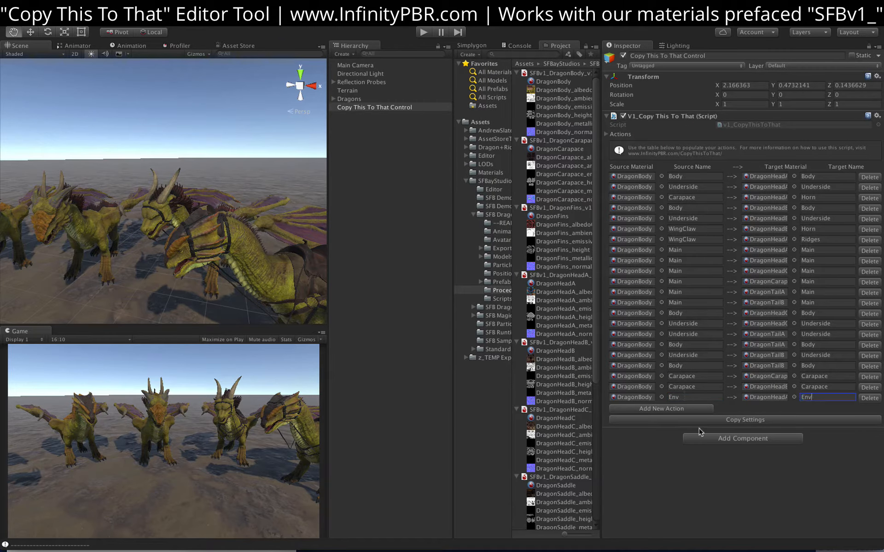
Examine DragonBody's Ground Dirt, Ceiling Dirt and Surface Dirt parameters, whose internal names start with Env.
{"action": "left_click", "coordinate": [535, 82]}
{"action": "scroll", "coordinate": [609, 117], "scroll_direction": "down", "scroll_amount": 8}
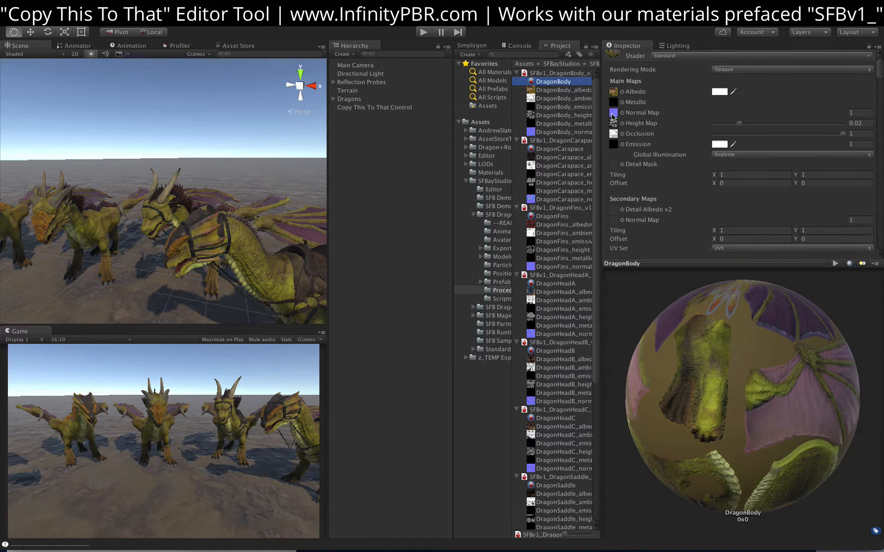
{"action": "left_click_drag", "start_coordinate": [601, 120], "coordinate": [525, 118]}
{"action": "scroll", "coordinate": [656, 156], "scroll_direction": "down", "scroll_amount": 6}
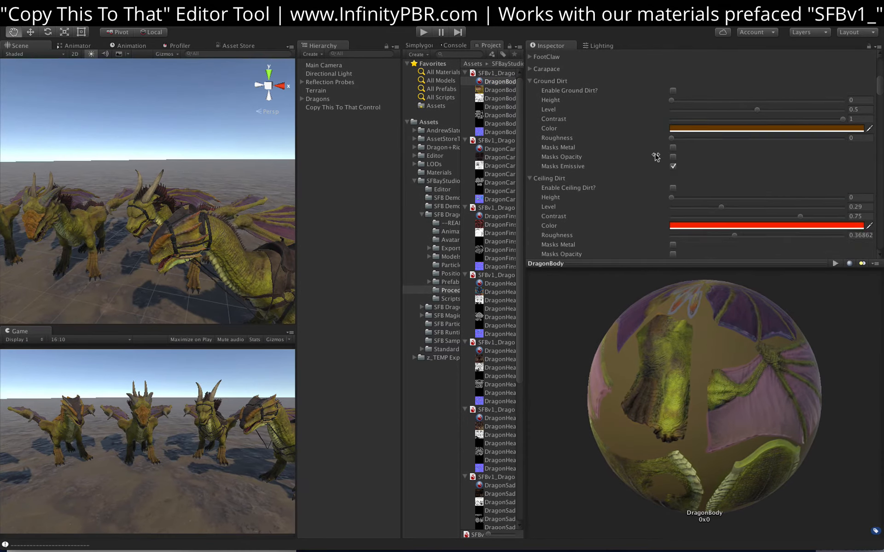
{"action": "scroll", "coordinate": [656, 156], "scroll_direction": "up", "scroll_amount": 8}
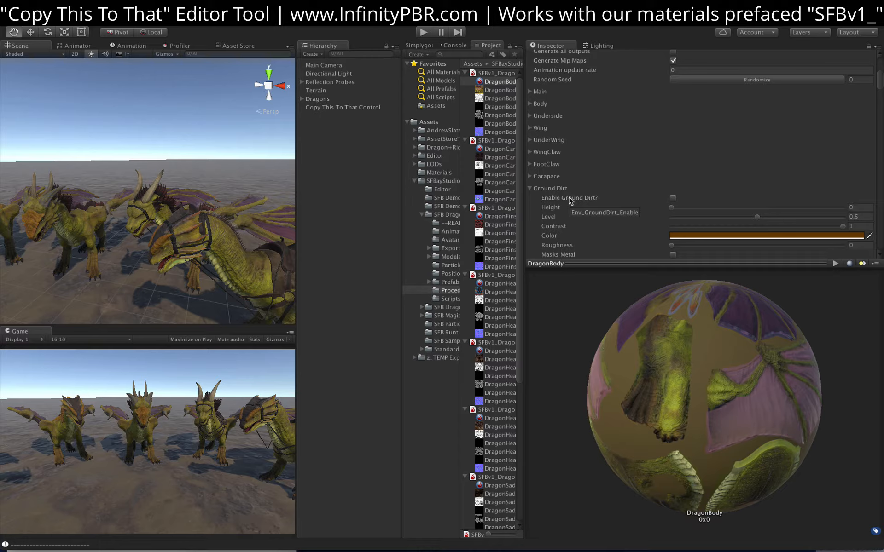
{"action": "scroll", "coordinate": [571, 200], "scroll_direction": "down", "scroll_amount": 4}
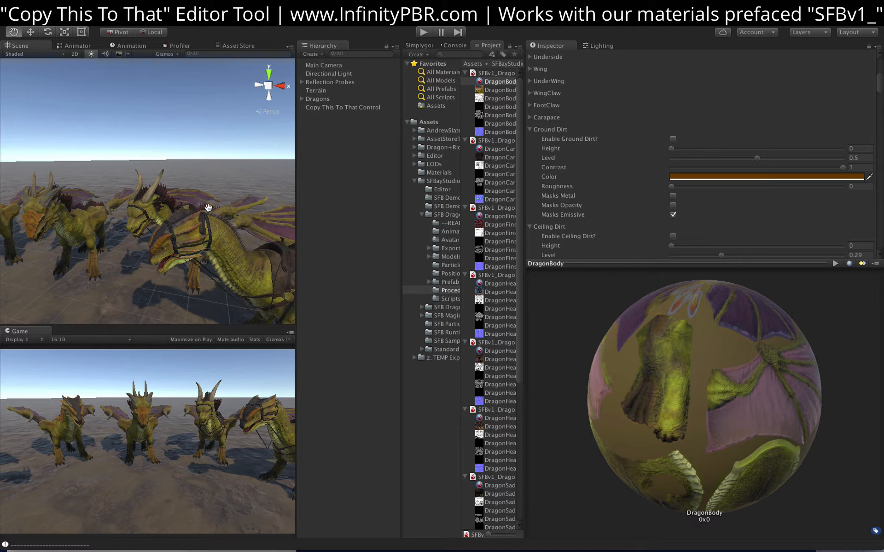
{"action": "scroll", "coordinate": [574, 167], "scroll_direction": "down", "scroll_amount": 5}
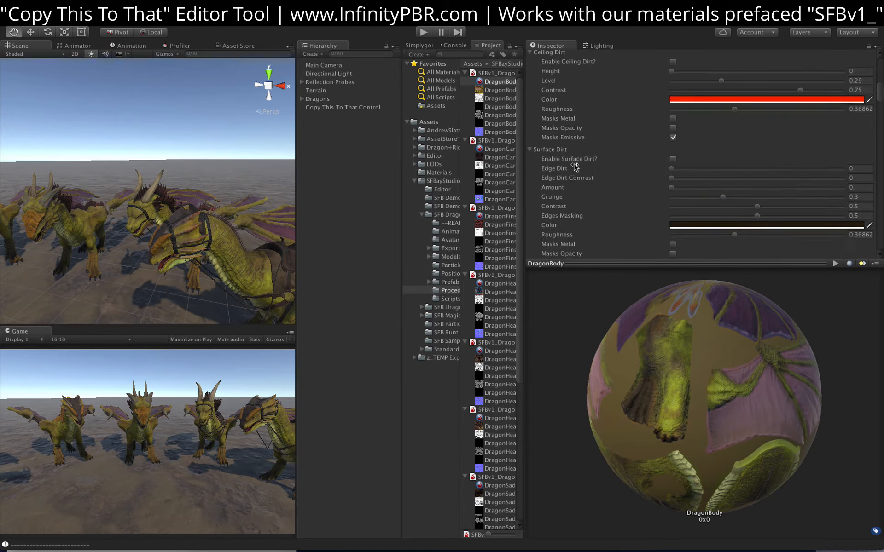
{"action": "scroll", "coordinate": [575, 166], "scroll_direction": "up", "scroll_amount": 3}
{"action": "scroll", "coordinate": [574, 167], "scroll_direction": "down", "scroll_amount": 1}
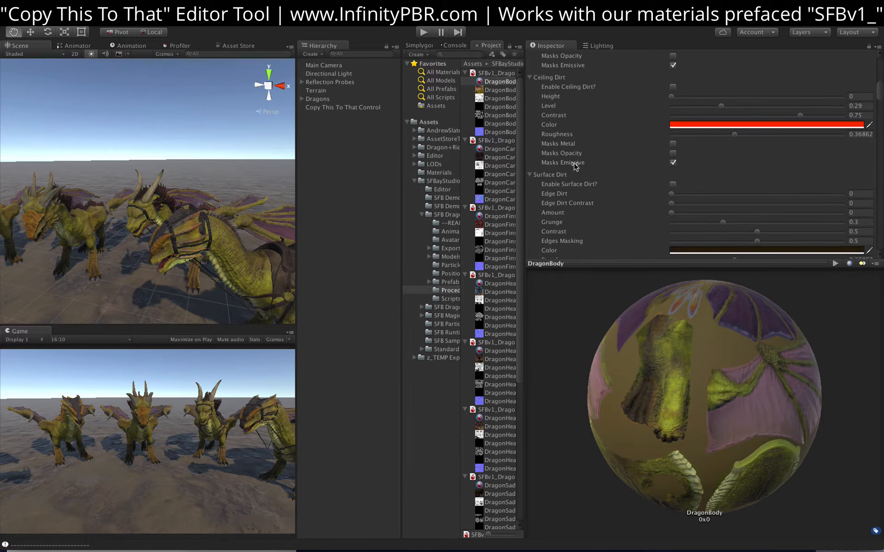
{"action": "scroll", "coordinate": [575, 166], "scroll_direction": "up", "scroll_amount": 4}
In Copy This To That Control, add actions copying DragonBody's Env to Env of the carapace, fins, other head, saddle, spikes and tail materials.
{"action": "left_click", "coordinate": [342, 107]}
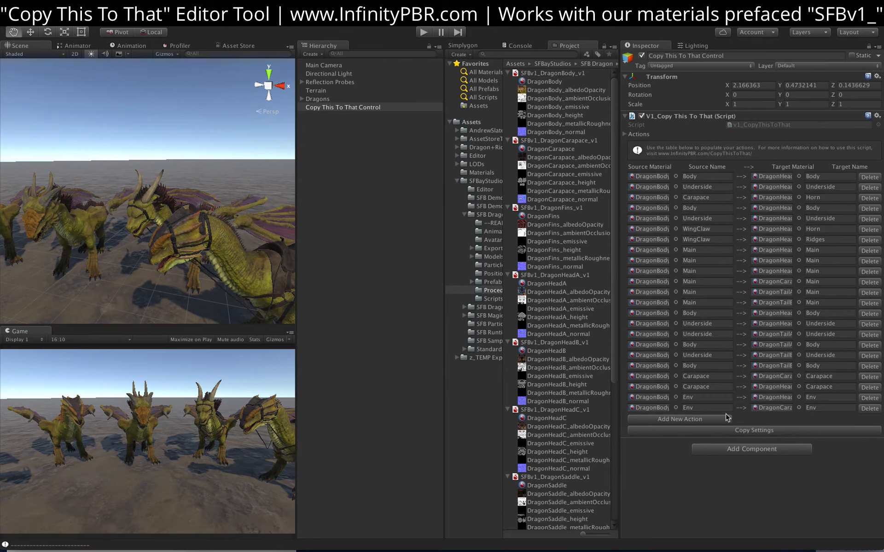
{"action": "left_click", "coordinate": [727, 419]}
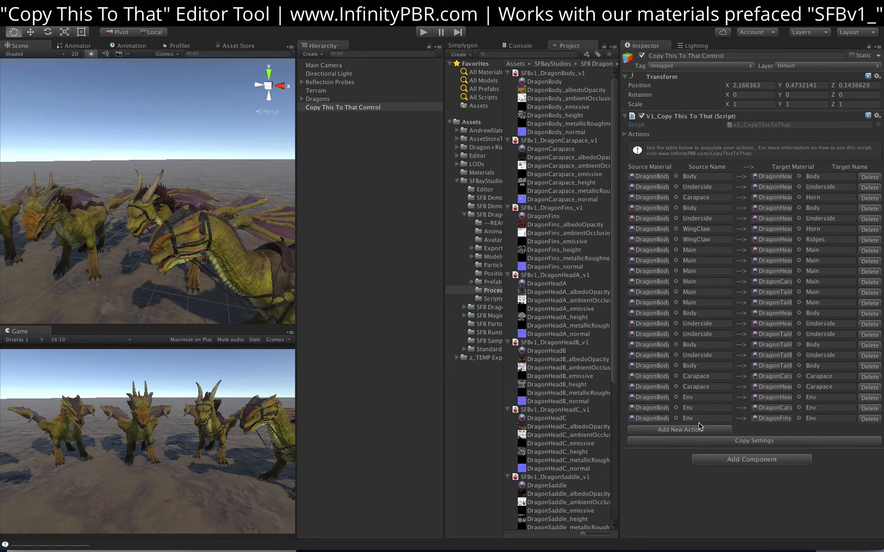
{"action": "left_click", "coordinate": [699, 427]}
{"action": "left_click_drag", "start_coordinate": [554, 284], "coordinate": [773, 429]}
{"action": "left_click", "coordinate": [691, 442]}
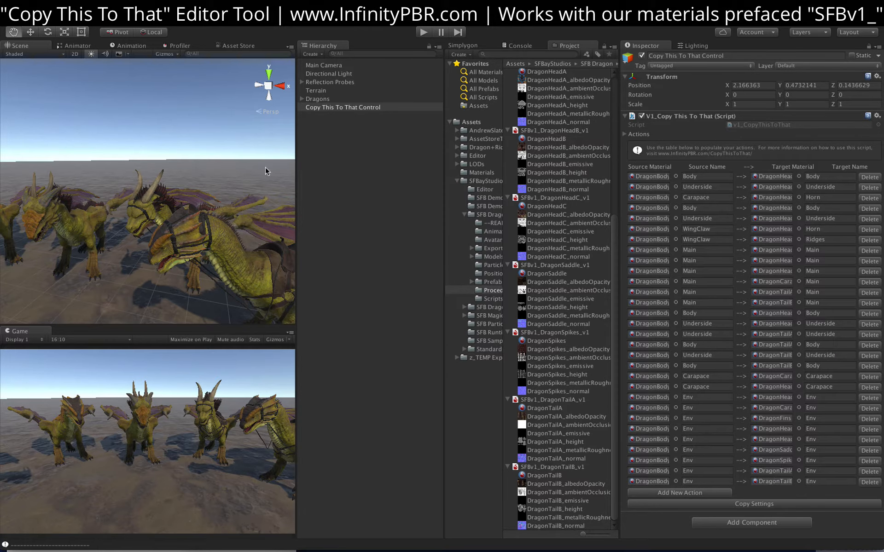
Enable Ground Dirt on the DragonBody material and set its color to pure red, FF0000.
{"action": "scroll", "coordinate": [529, 96], "scroll_direction": "up", "scroll_amount": 8}
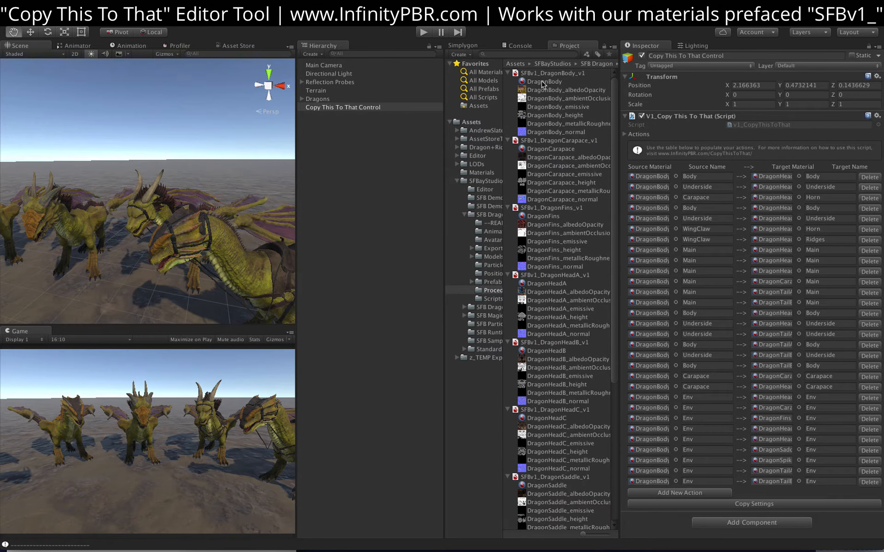
{"action": "left_click", "coordinate": [543, 82]}
{"action": "scroll", "coordinate": [203, 214], "scroll_direction": "up", "scroll_amount": 5}
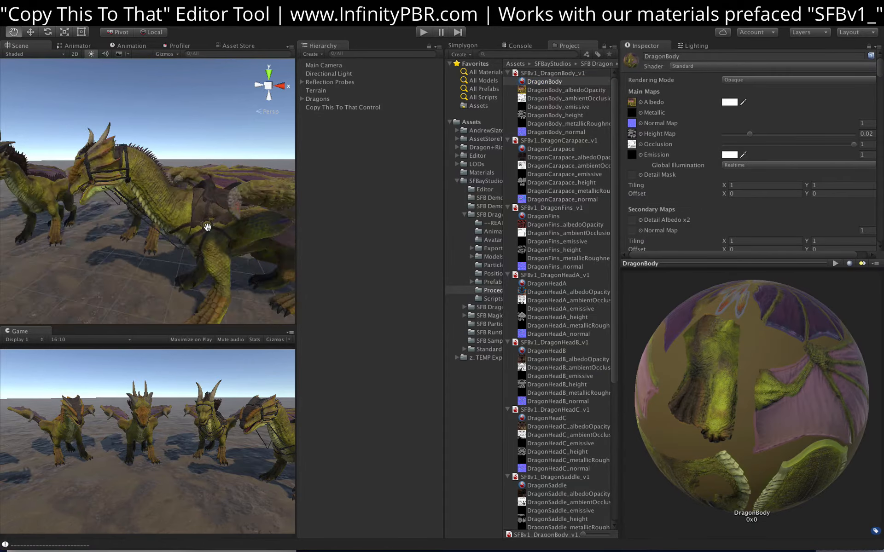
{"action": "left_click_drag", "start_coordinate": [134, 181], "coordinate": [208, 185], "text": "alt"}
{"action": "scroll", "coordinate": [249, 189], "scroll_direction": "up", "scroll_amount": 5}
{"action": "left_click_drag", "start_coordinate": [263, 188], "coordinate": [185, 184]}
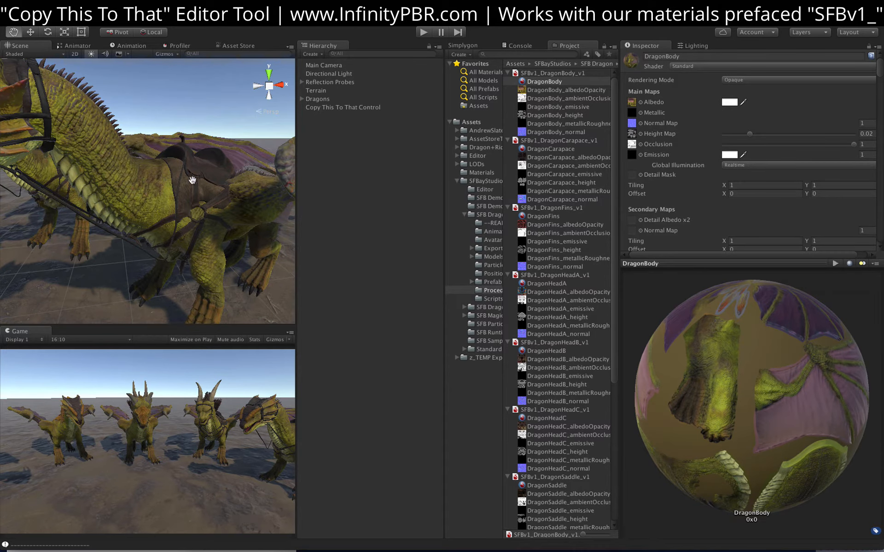
{"action": "left_click_drag", "start_coordinate": [233, 198], "coordinate": [192, 209], "text": "alt"}
{"action": "scroll", "coordinate": [685, 214], "scroll_direction": "down", "scroll_amount": 10}
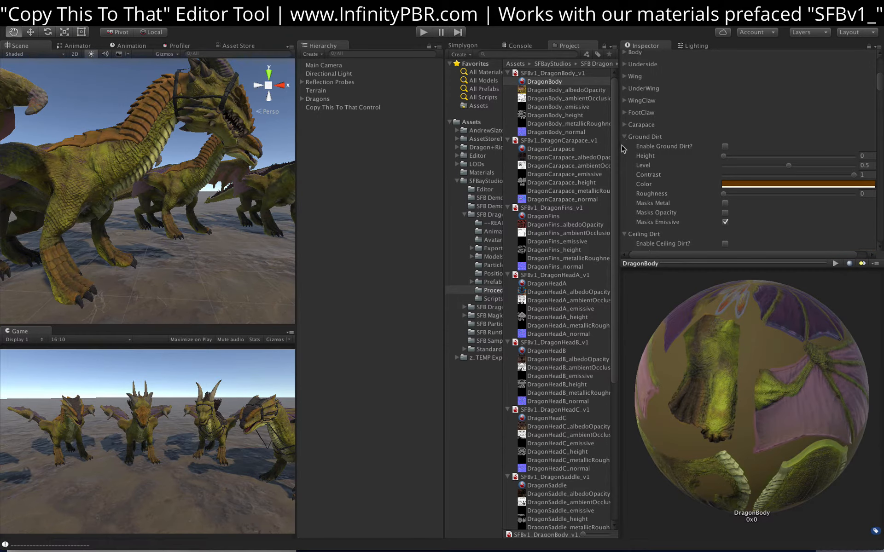
{"action": "left_click_drag", "start_coordinate": [619, 148], "coordinate": [551, 148]}
{"action": "scroll", "coordinate": [607, 151], "scroll_direction": "down", "scroll_amount": 3}
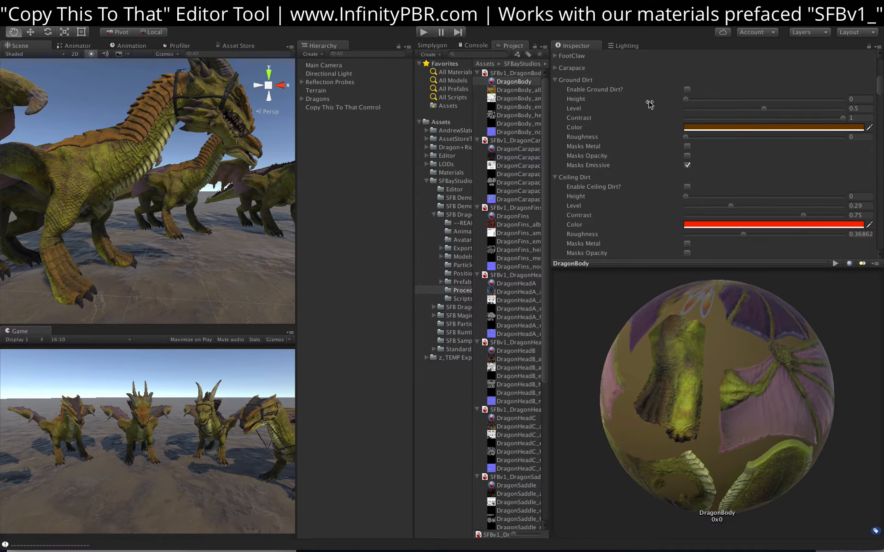
{"action": "left_click", "coordinate": [687, 90]}
{"action": "left_click", "coordinate": [736, 128]}
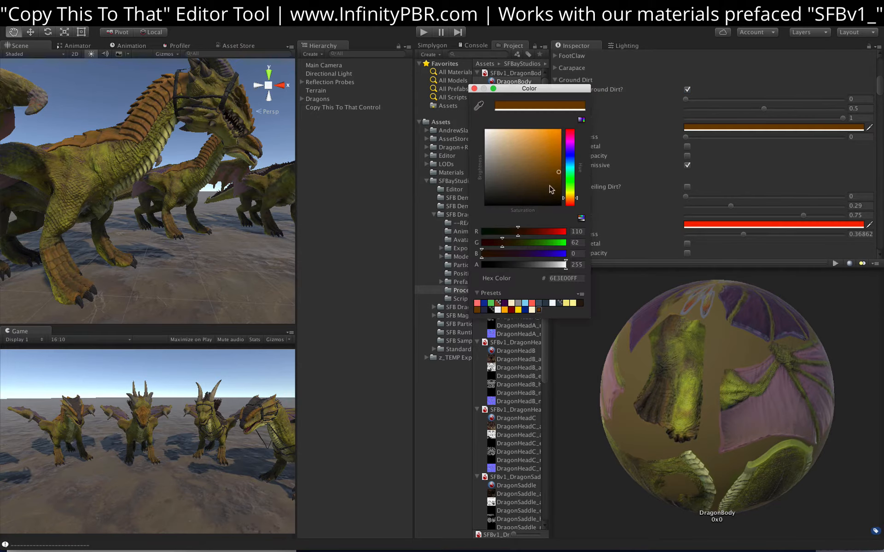
{"action": "left_click", "coordinate": [571, 135]}
{"action": "left_click", "coordinate": [559, 130]}
{"action": "left_click", "coordinate": [474, 89]}
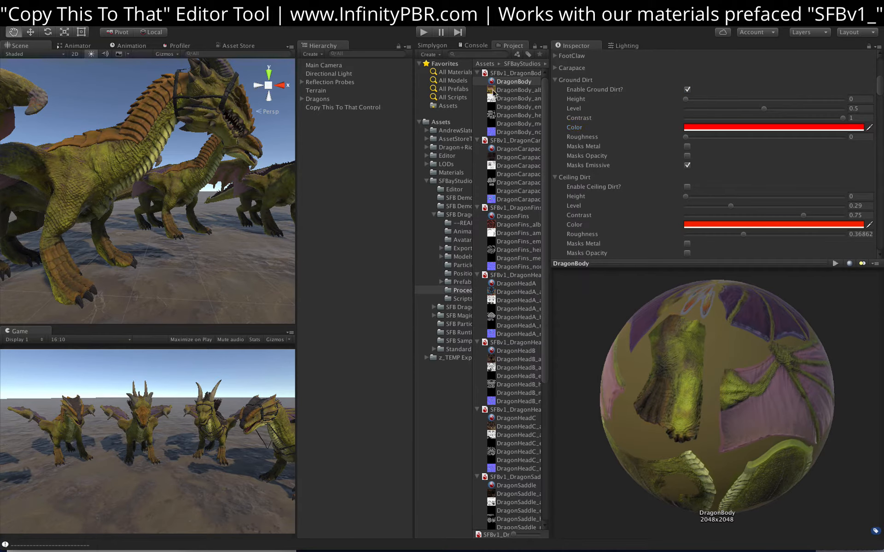
Set DragonBody's Ground Dirt to roughness 0.335, contrast 0.339, level 0.305 and height 0.456.
{"action": "left_click", "coordinate": [734, 99]}
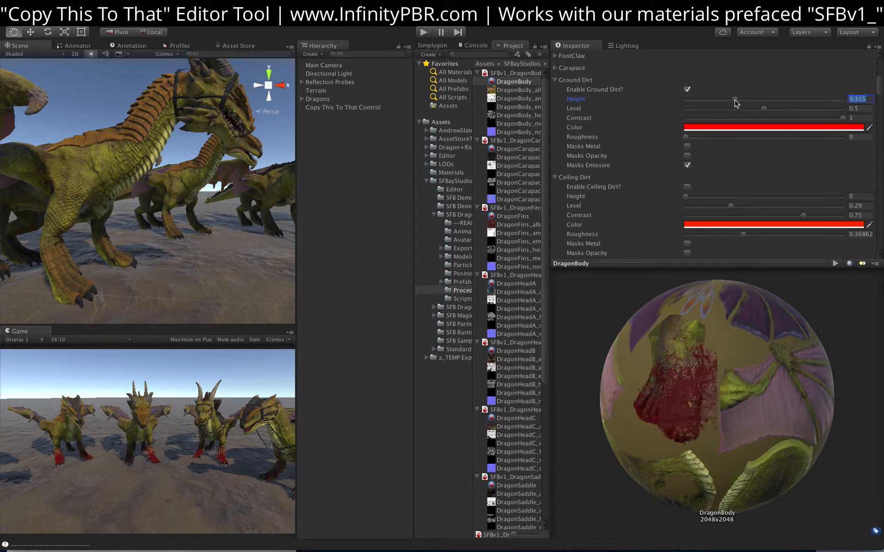
{"action": "left_click", "coordinate": [813, 137]}
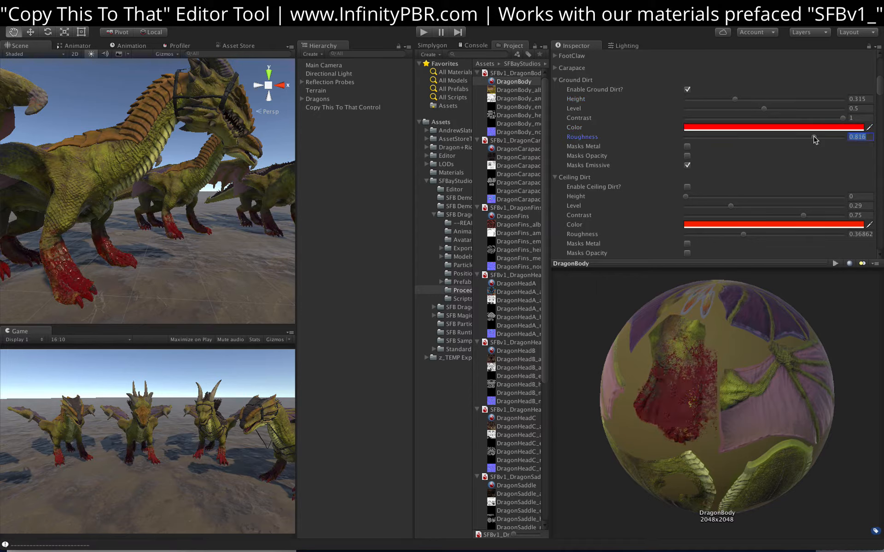
{"action": "left_click", "coordinate": [731, 137]}
{"action": "left_click_drag", "start_coordinate": [731, 138], "coordinate": [738, 138]}
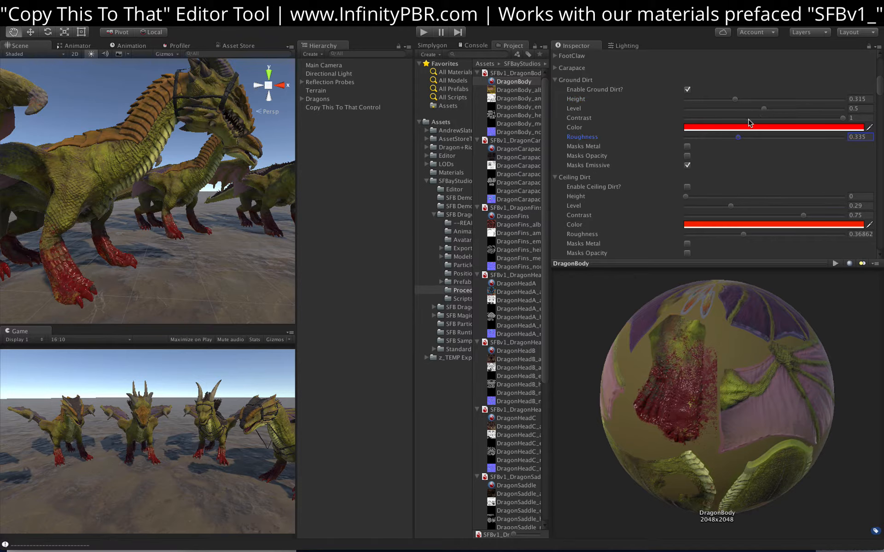
{"action": "left_click_drag", "start_coordinate": [750, 120], "coordinate": [733, 120]}
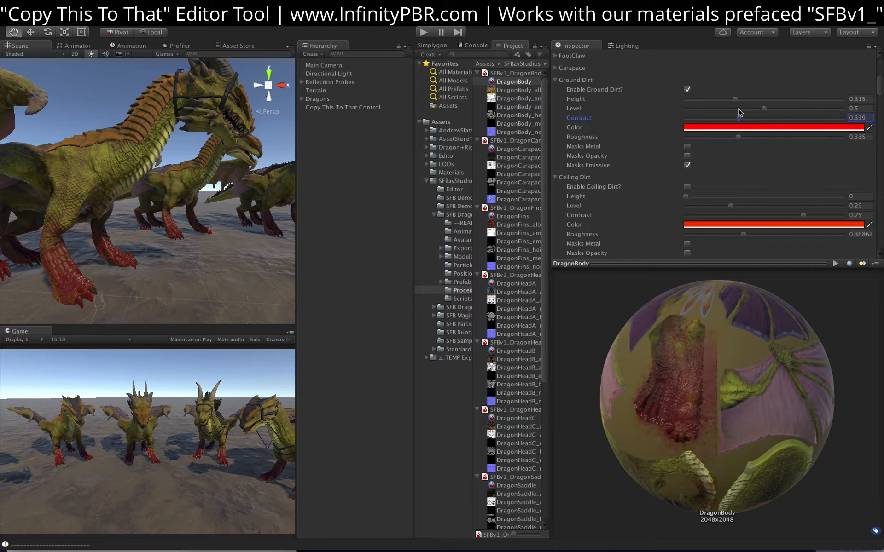
{"action": "left_click", "coordinate": [733, 109]}
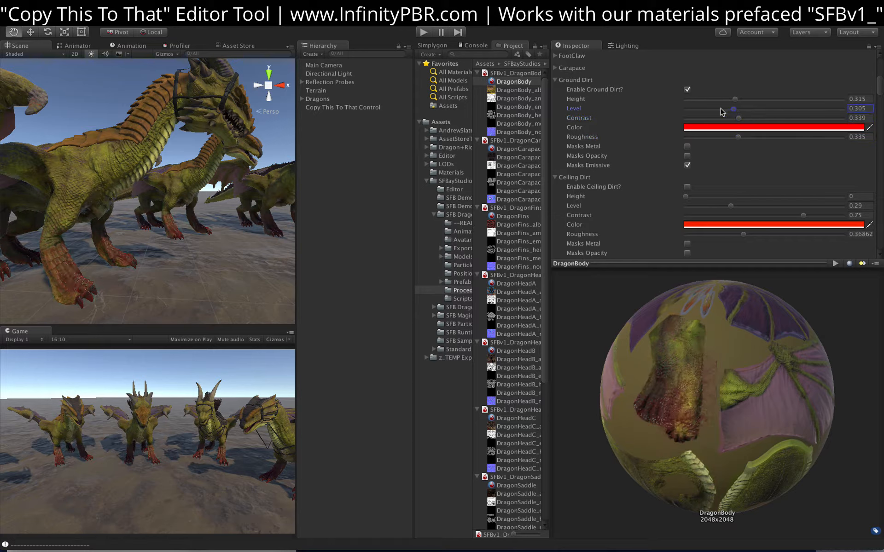
{"action": "left_click", "coordinate": [752, 99]}
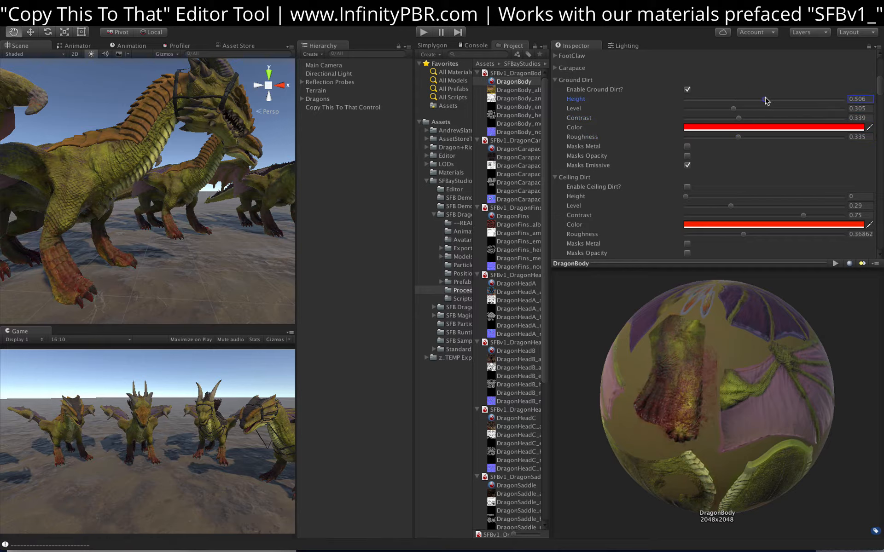
{"action": "left_click_drag", "start_coordinate": [763, 100], "coordinate": [758, 101]}
Change the Ground Dirt color to the dark brown preset 281A0C and collapse the Ground Dirt settings.
{"action": "left_click", "coordinate": [742, 129]}
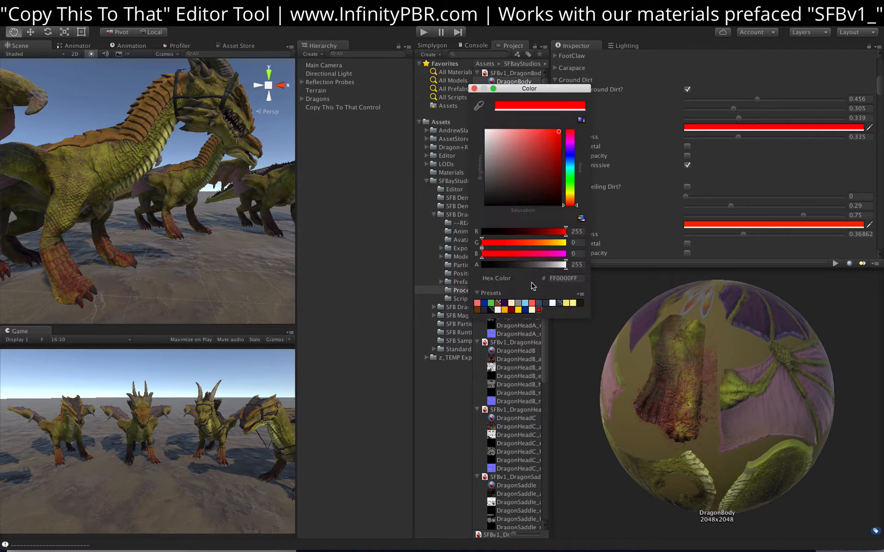
{"action": "left_click", "coordinate": [581, 304]}
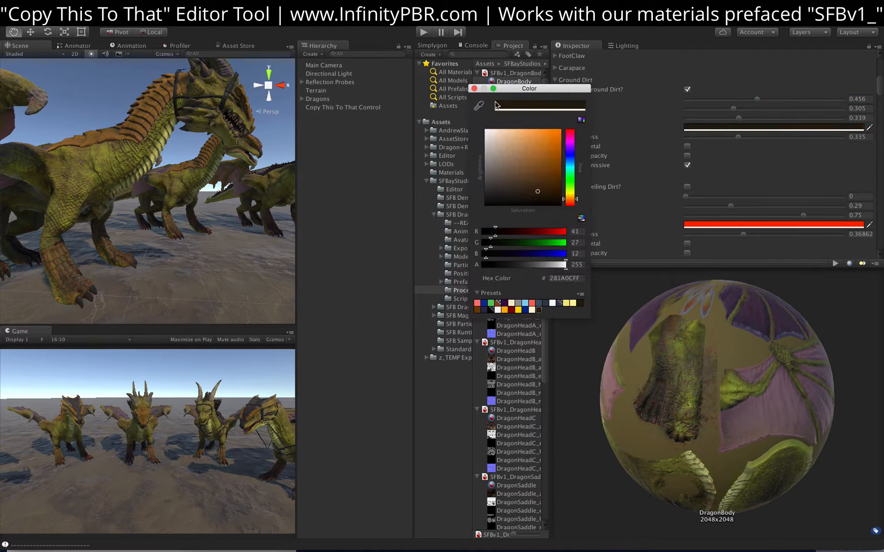
{"action": "left_click", "coordinate": [474, 88]}
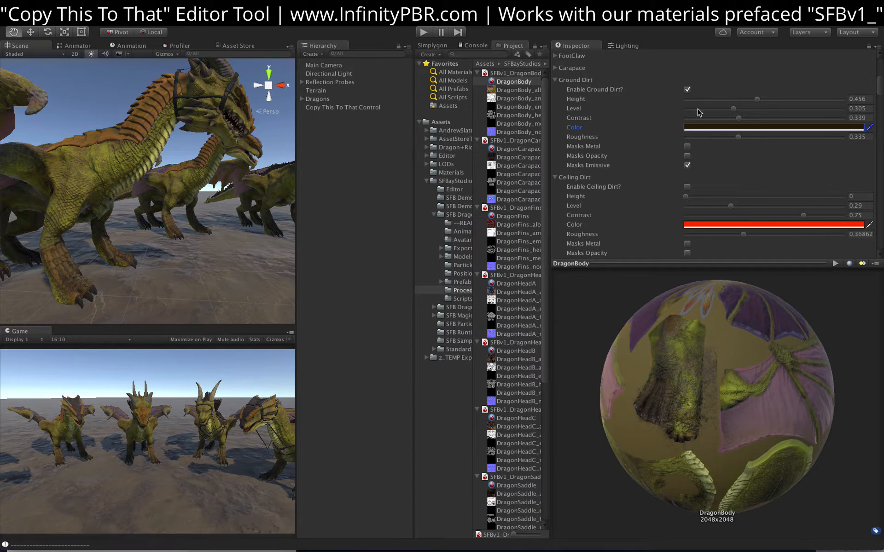
{"action": "left_click", "coordinate": [563, 81]}
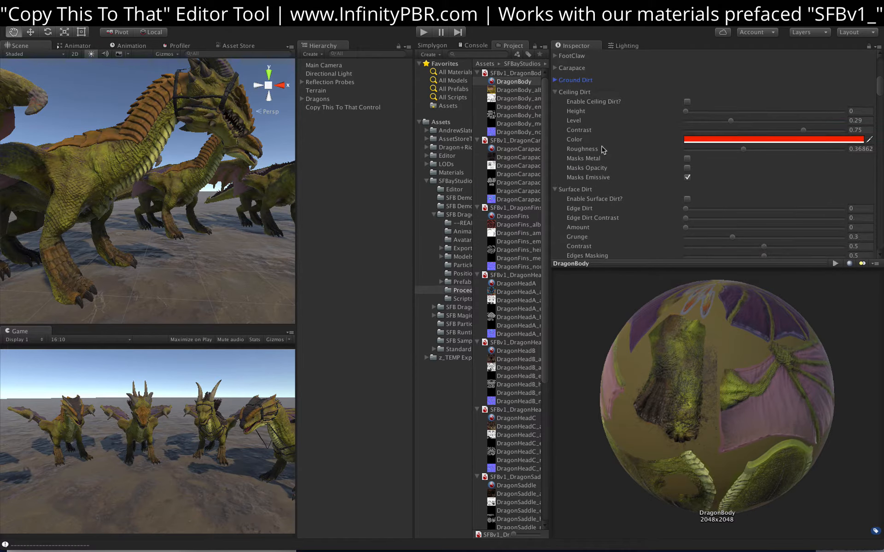
Collapse the Ceiling Dirt settings, then enable Surface Dirt on DragonBody with the magenta color E600FF.
{"action": "left_click", "coordinate": [556, 92]}
{"action": "left_click", "coordinate": [558, 105]}
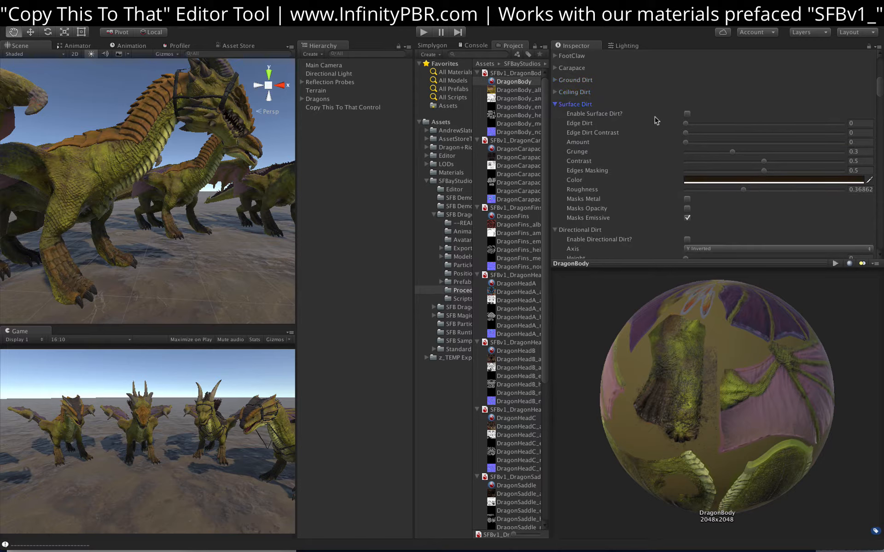
{"action": "left_click", "coordinate": [687, 114]}
{"action": "left_click", "coordinate": [742, 181]}
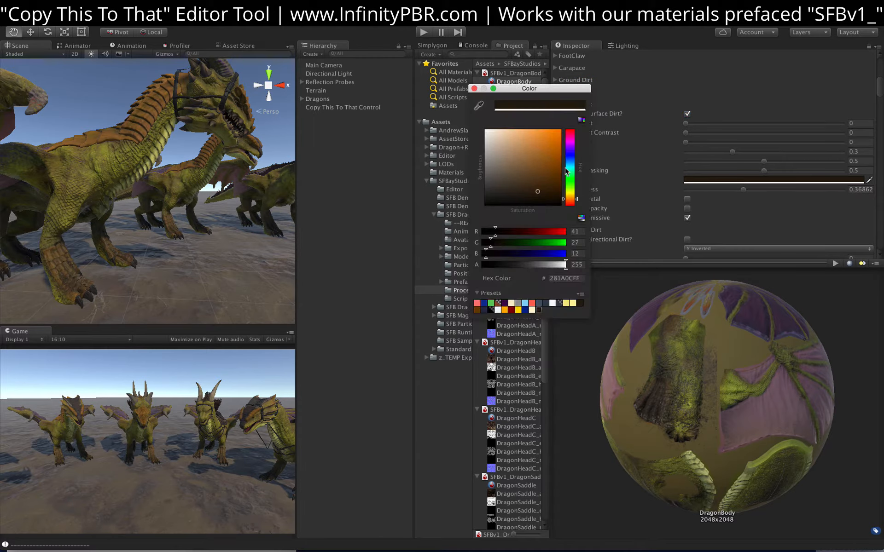
{"action": "left_click", "coordinate": [570, 147]}
{"action": "left_click_drag", "start_coordinate": [552, 142], "coordinate": [561, 130]}
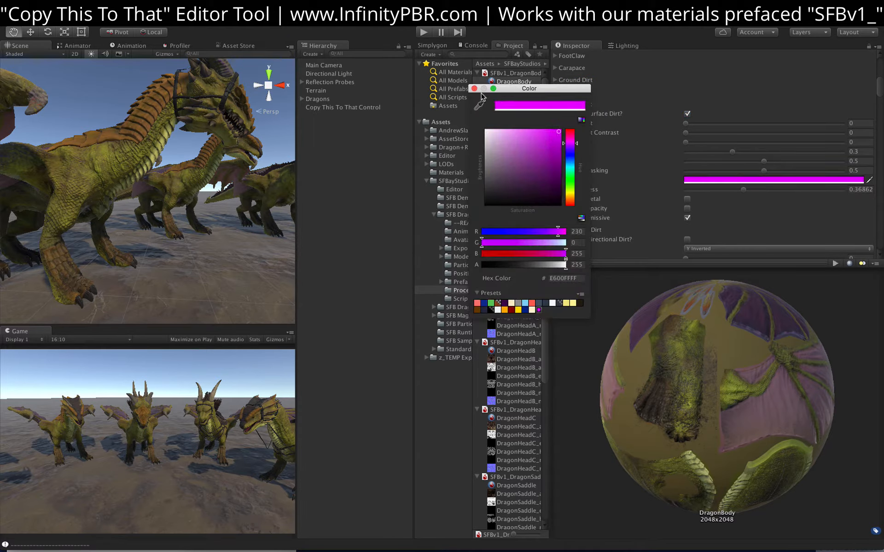
{"action": "left_click", "coordinate": [474, 89]}
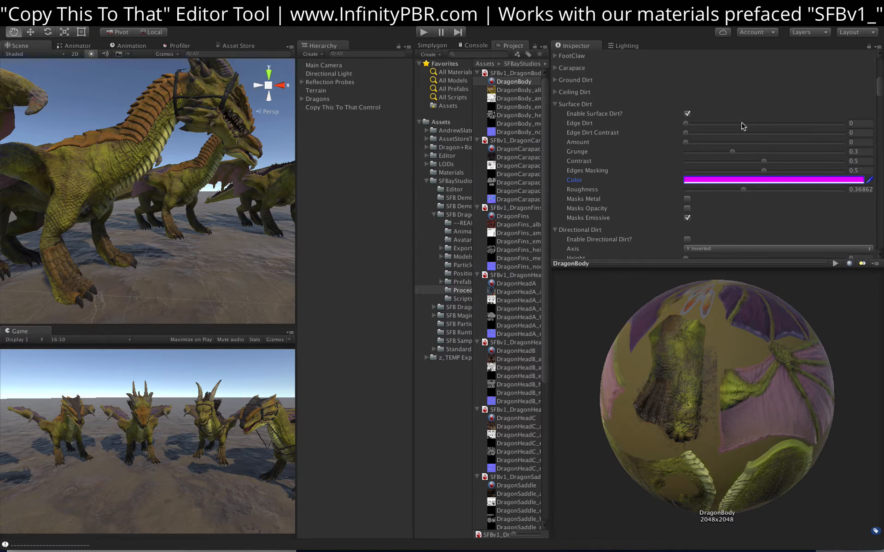
Raise Surface Dirt's Edge Dirt to 1 and check the effect on the dragon's legs and feet.
{"action": "left_click", "coordinate": [772, 123]}
{"action": "left_click_drag", "start_coordinate": [771, 124], "coordinate": [830, 121]}
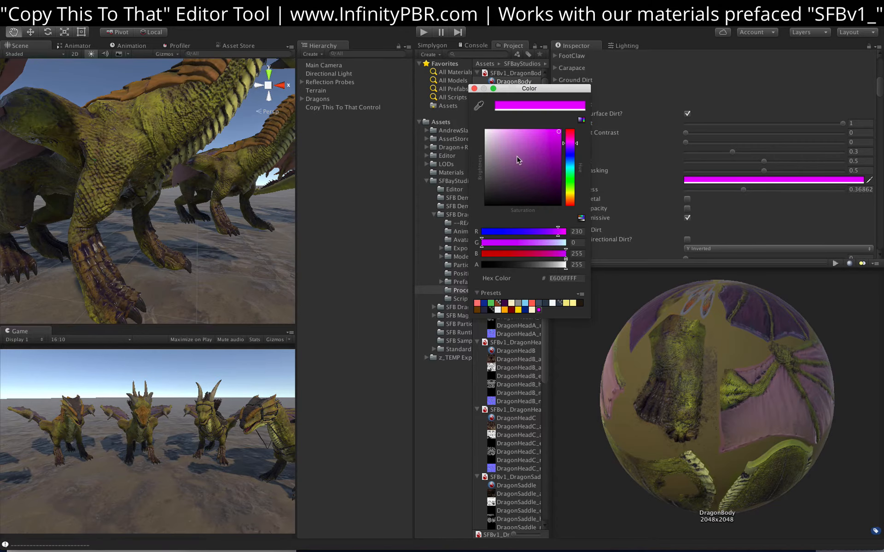
{"action": "left_click", "coordinate": [474, 89]}
{"action": "left_click_drag", "start_coordinate": [211, 140], "coordinate": [236, 128], "text": "alt"}
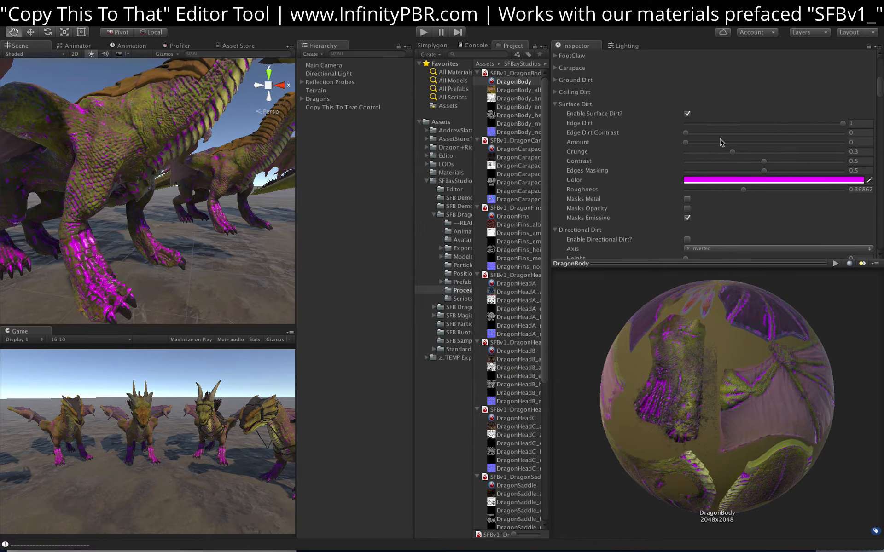
Set Surface Dirt's Edge Dirt Contrast to 0.272, Amount to 0.492 and Edge Dirt to 0.
{"action": "left_click_drag", "start_coordinate": [721, 135], "coordinate": [725, 144]}
{"action": "left_click", "coordinate": [802, 142]}
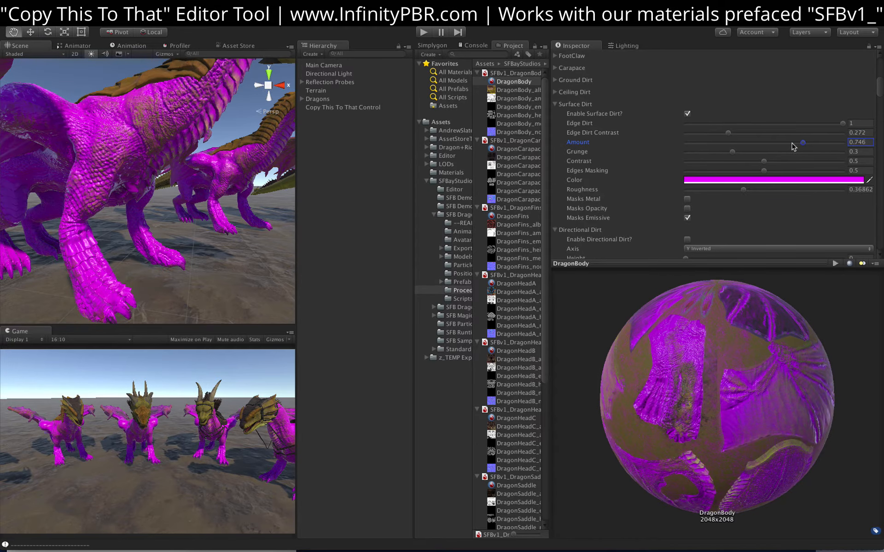
{"action": "left_click", "coordinate": [785, 143]}
{"action": "left_click", "coordinate": [763, 143]}
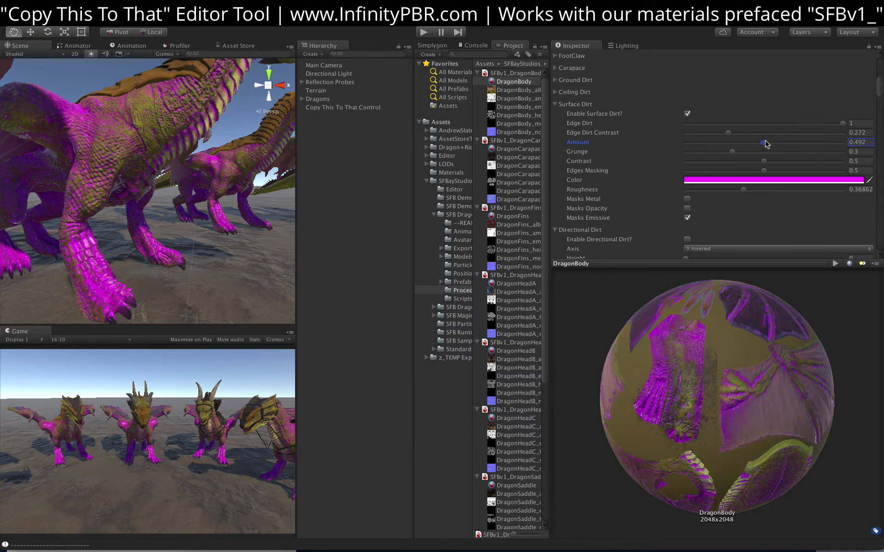
{"action": "left_click_drag", "start_coordinate": [695, 125], "coordinate": [672, 125]}
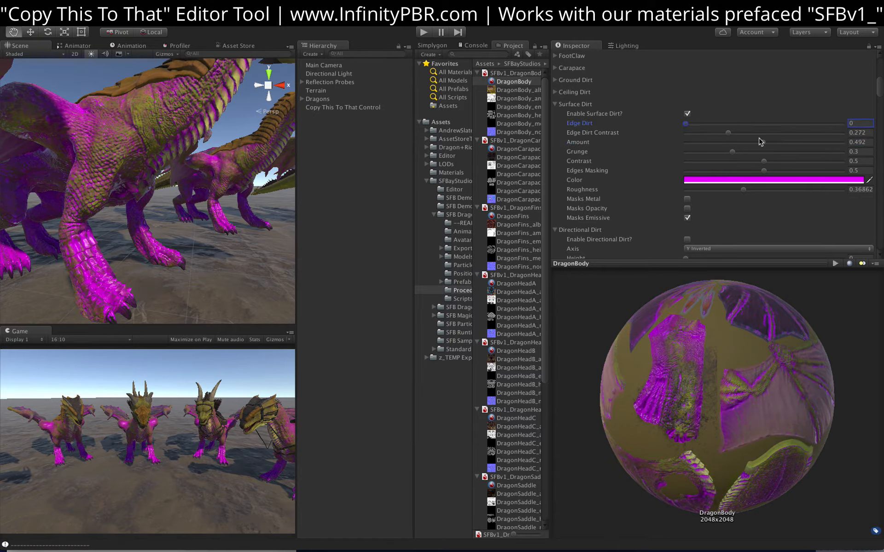
Adjust Surface Dirt on DragonBody, settling on an Amount of 0.436 and an Edge Dirt of 0.
{"action": "left_click", "coordinate": [807, 143]}
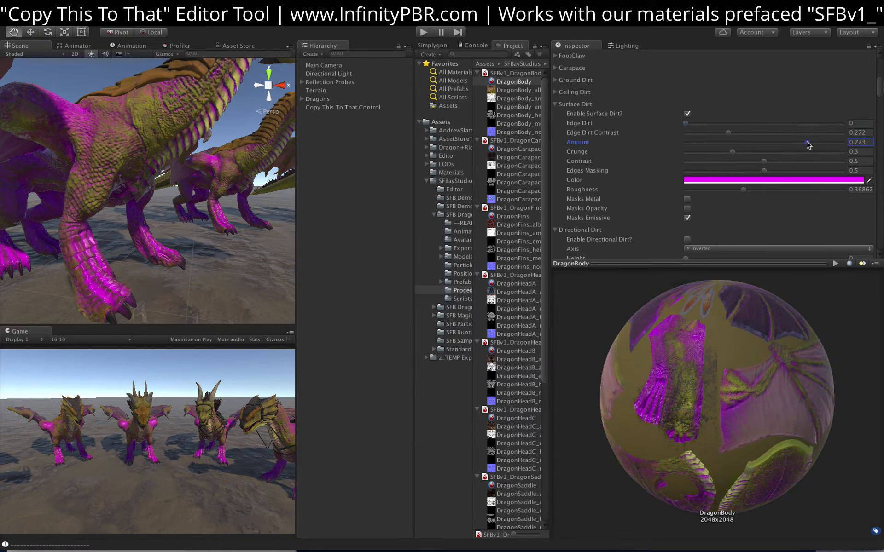
{"action": "left_click", "coordinate": [696, 124]}
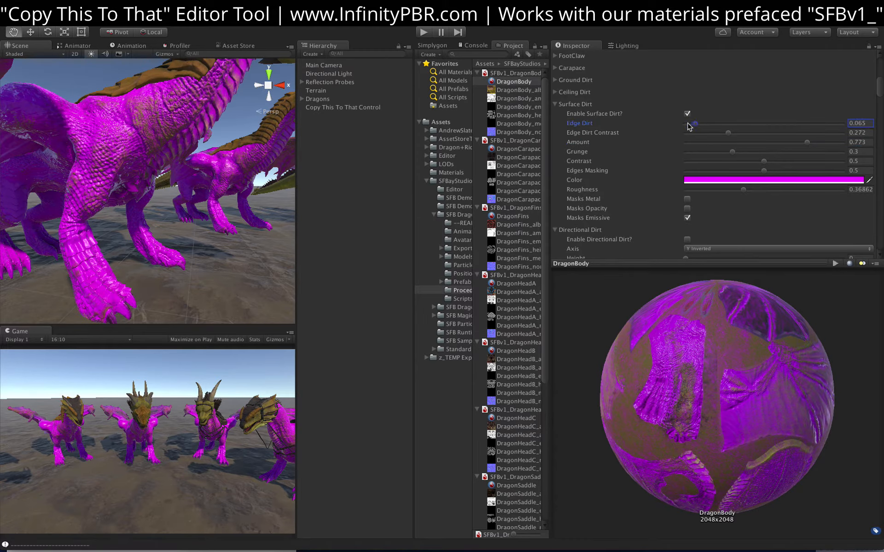
{"action": "left_click_drag", "start_coordinate": [690, 125], "coordinate": [677, 125]}
{"action": "left_click_drag", "start_coordinate": [805, 143], "coordinate": [779, 144]}
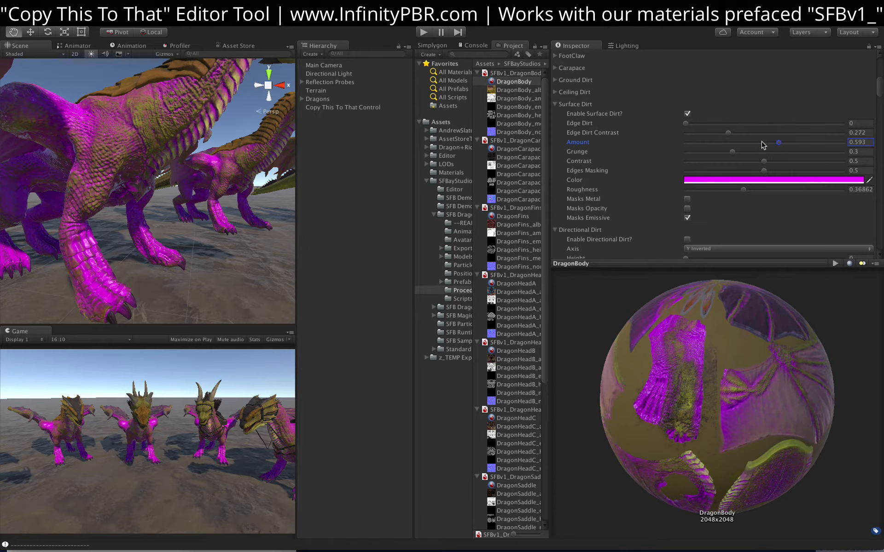
{"action": "left_click_drag", "start_coordinate": [761, 143], "coordinate": [753, 144]}
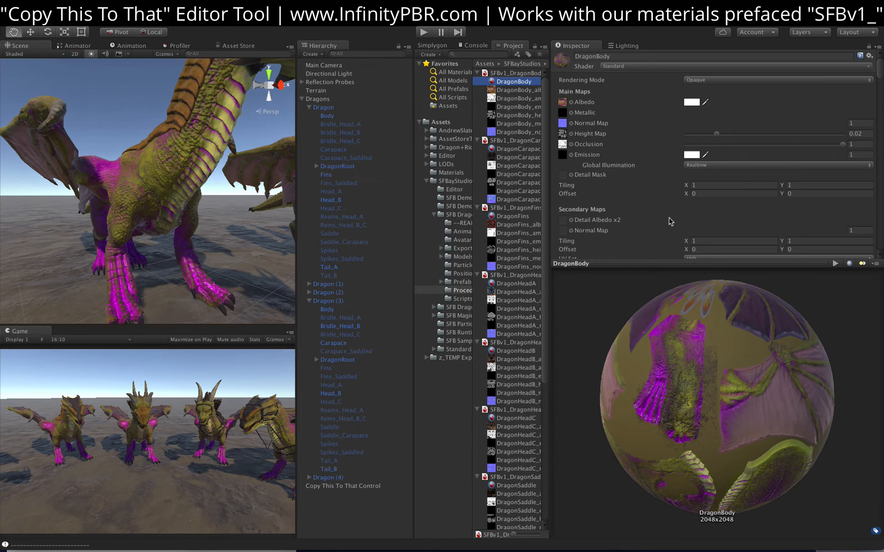
Set Surface Dirt's Roughness to 0.816, Contrast to 0.235 and Edge Dirt to 0.275, and collapse the Surface Dirt settings.
{"action": "scroll", "coordinate": [673, 219], "scroll_direction": "down", "scroll_amount": 15}
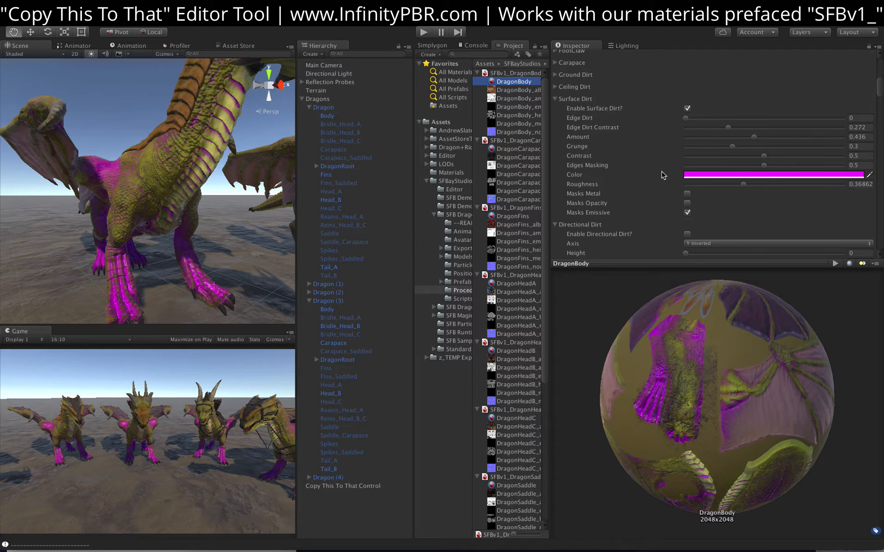
{"action": "left_click", "coordinate": [815, 184]}
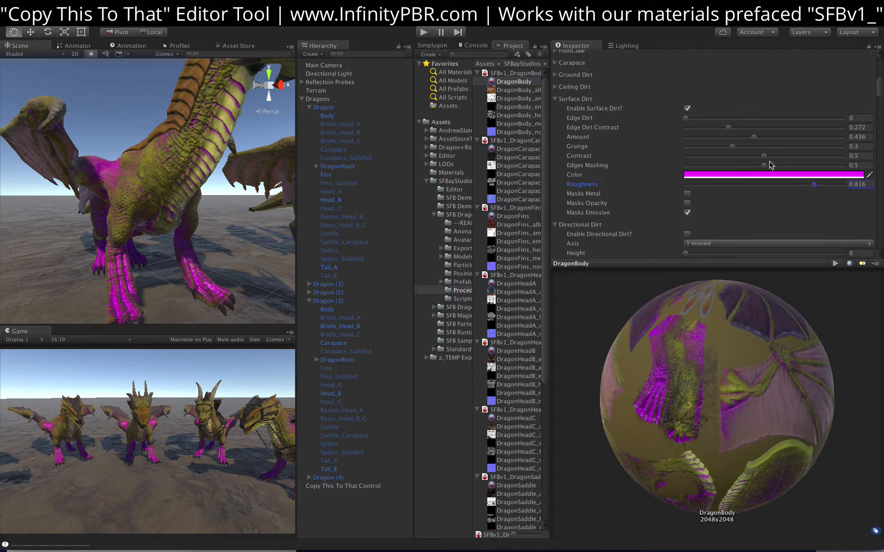
{"action": "left_click", "coordinate": [729, 156]}
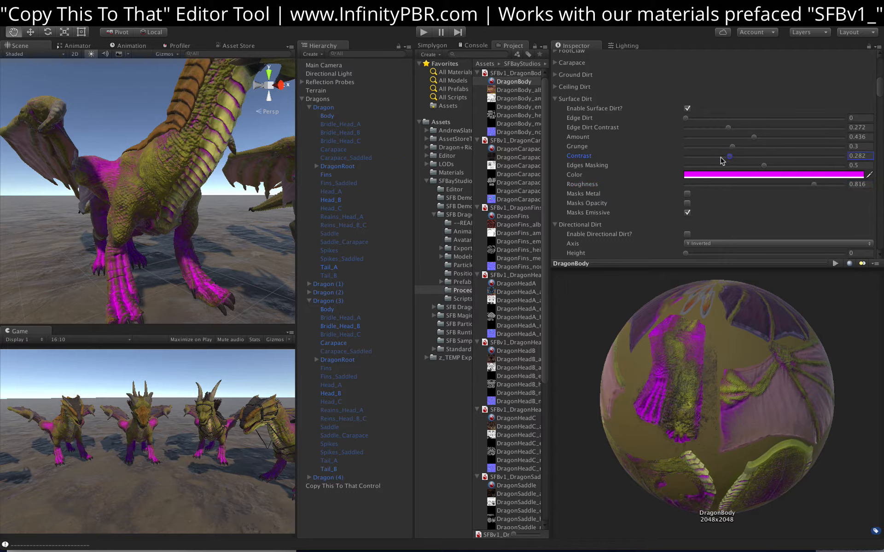
{"action": "left_click_drag", "start_coordinate": [716, 159], "coordinate": [723, 157]}
{"action": "left_click", "coordinate": [728, 118]}
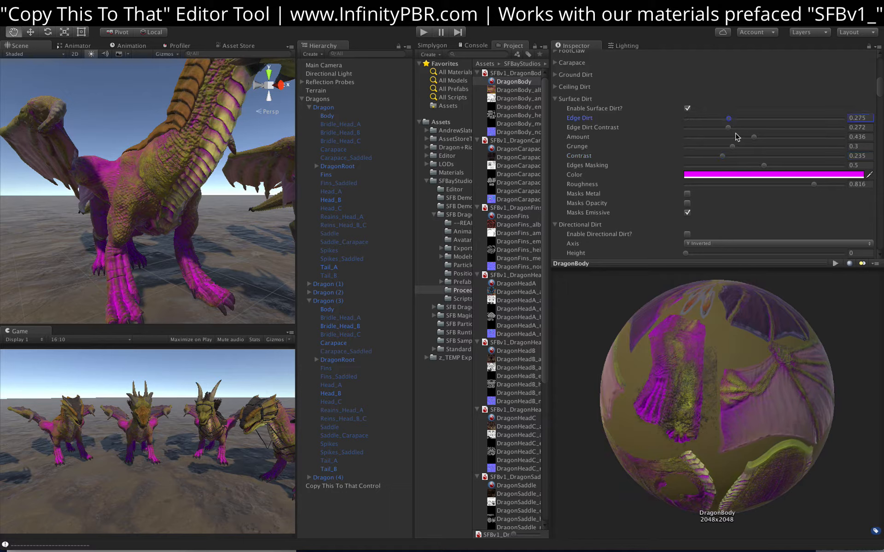
{"action": "left_click", "coordinate": [555, 100]}
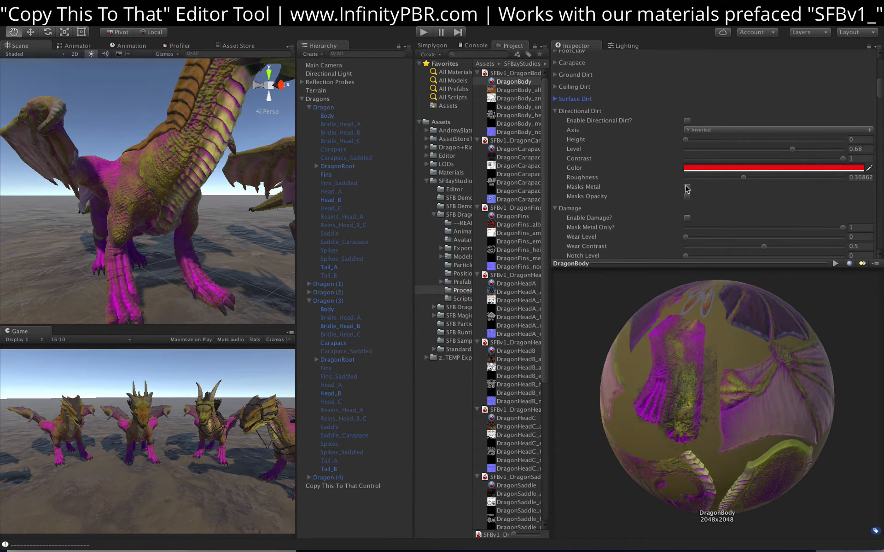
Enable Directional Dirt on DragonBody and raise its Height to 0.516.
{"action": "left_click_drag", "start_coordinate": [156, 265], "coordinate": [142, 246], "text": "alt"}
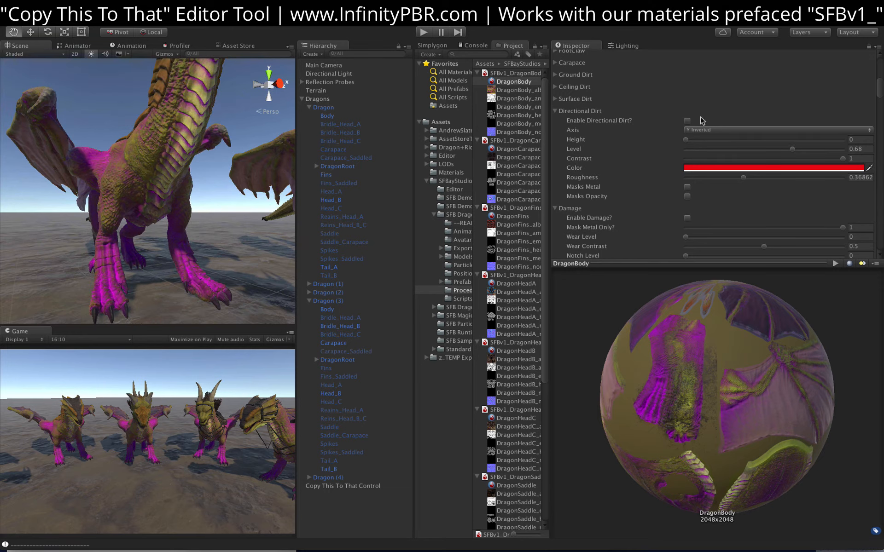
{"action": "left_click", "coordinate": [687, 120]}
{"action": "left_click_drag", "start_coordinate": [763, 141], "coordinate": [772, 142]}
{"action": "left_click_drag", "start_coordinate": [202, 141], "coordinate": [193, 165], "text": "alt"}
Try the Y, X and X Inverted axes for Directional Dirt and compare where the dirt falls on the dragon.
{"action": "left_click", "coordinate": [725, 130]}
{"action": "left_click", "coordinate": [722, 121]}
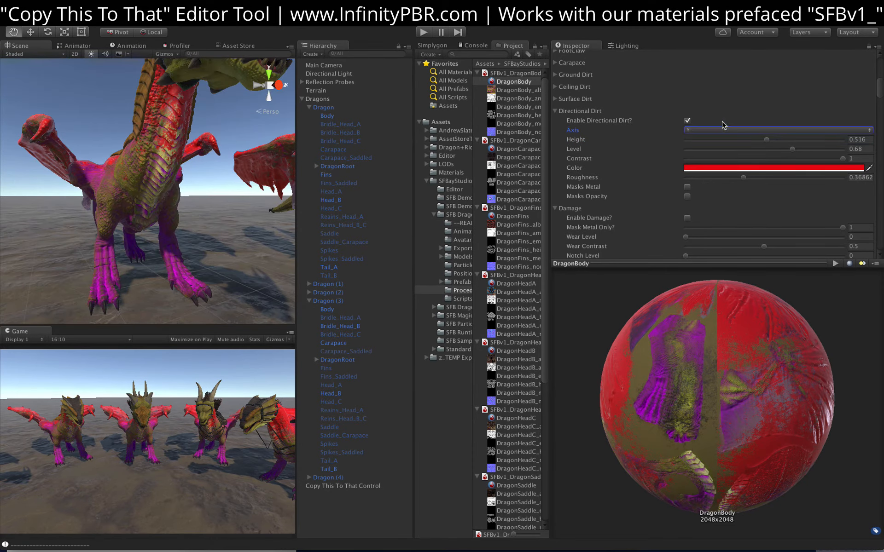
{"action": "left_click", "coordinate": [722, 131]}
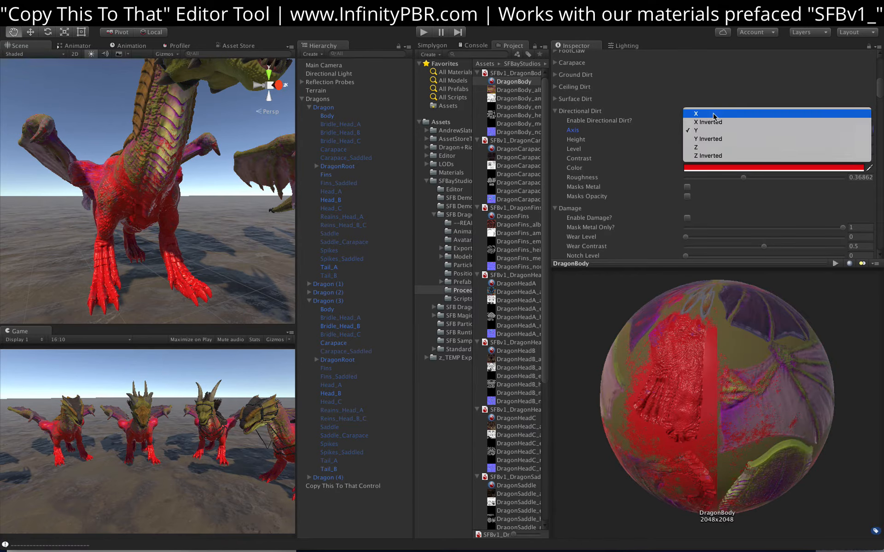
{"action": "left_click", "coordinate": [716, 115]}
{"action": "left_click_drag", "start_coordinate": [222, 153], "coordinate": [201, 155], "text": "alt"}
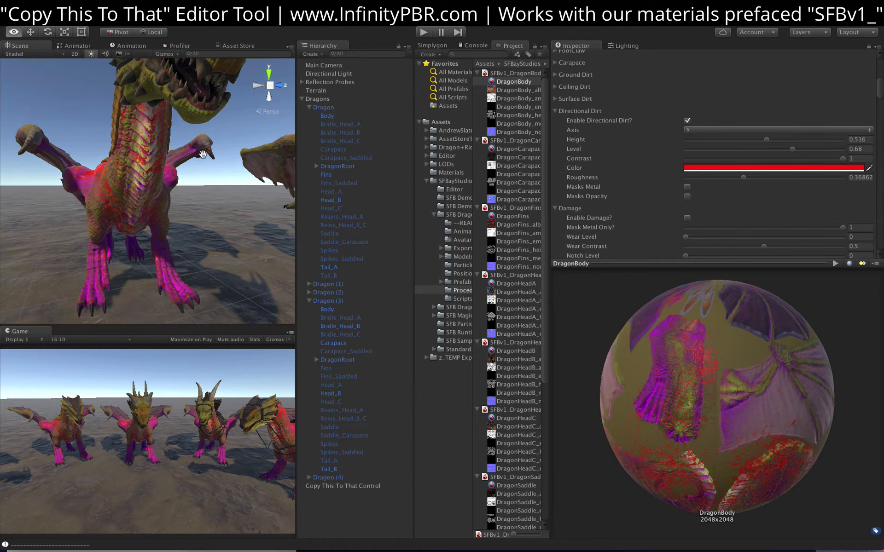
{"action": "left_click", "coordinate": [768, 131]}
{"action": "left_click", "coordinate": [764, 139]}
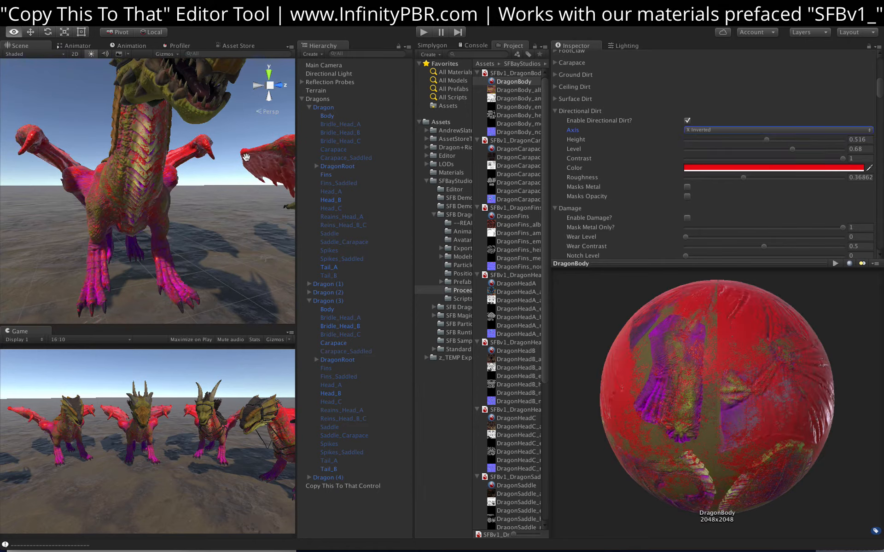
{"action": "left_click_drag", "start_coordinate": [246, 158], "coordinate": [152, 207], "text": "alt"}
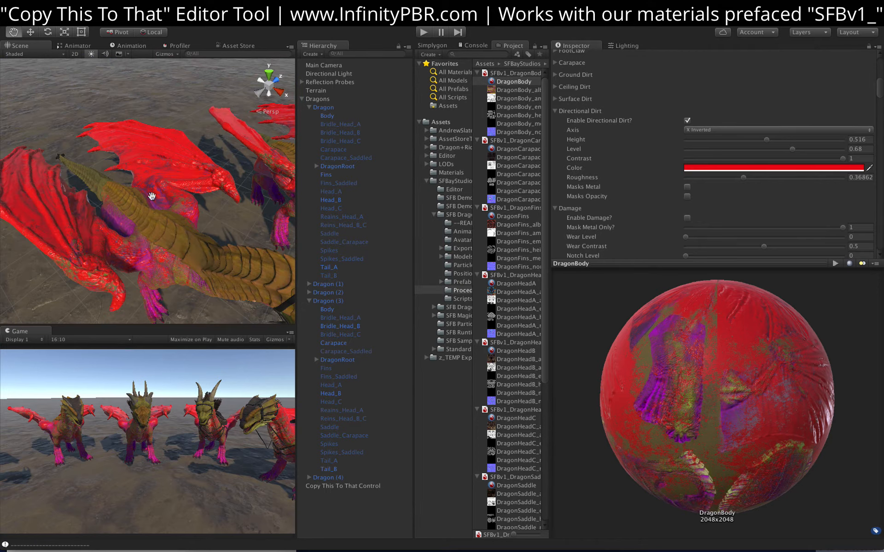
{"action": "left_click_drag", "start_coordinate": [227, 210], "coordinate": [193, 186], "text": "alt"}
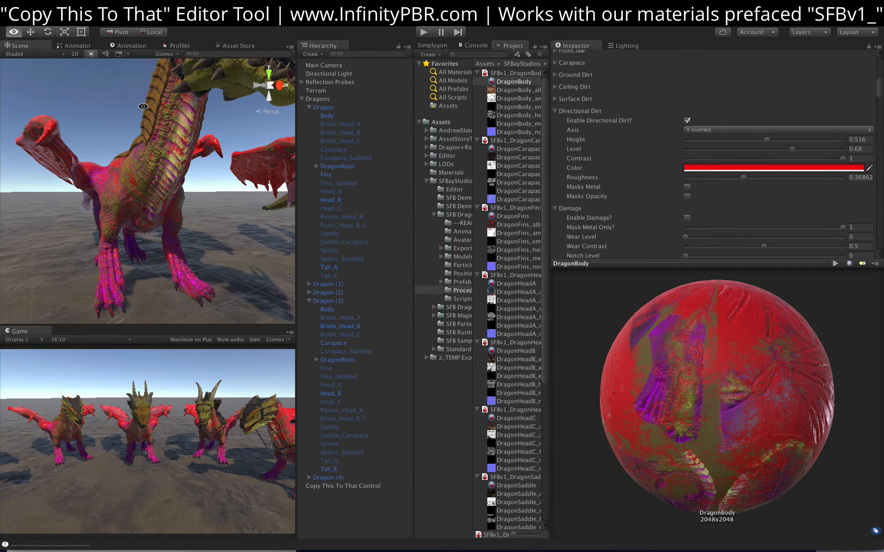
Try the Z axis for Directional Dirt, settle on Z Inverted and check the coverage around the dragon.
{"action": "left_click", "coordinate": [724, 130]}
{"action": "left_click", "coordinate": [713, 158]}
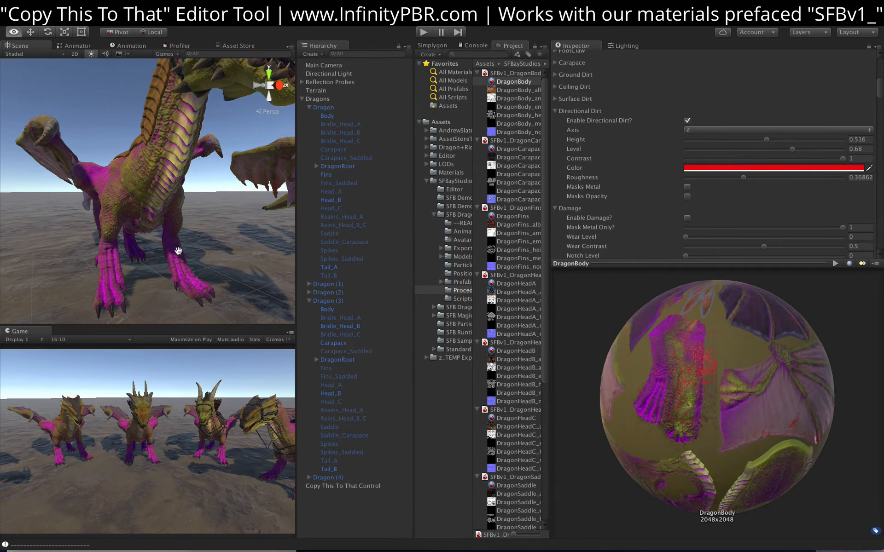
{"action": "left_click_drag", "start_coordinate": [178, 250], "coordinate": [384, 366], "text": "alt"}
{"action": "left_click", "coordinate": [759, 130]}
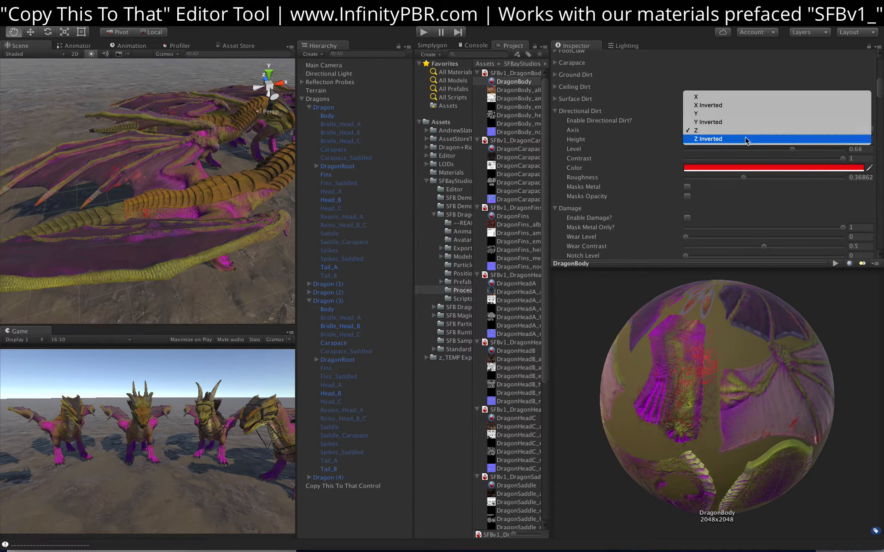
{"action": "left_click", "coordinate": [746, 140]}
{"action": "left_click_drag", "start_coordinate": [278, 178], "coordinate": [159, 79], "text": "alt"}
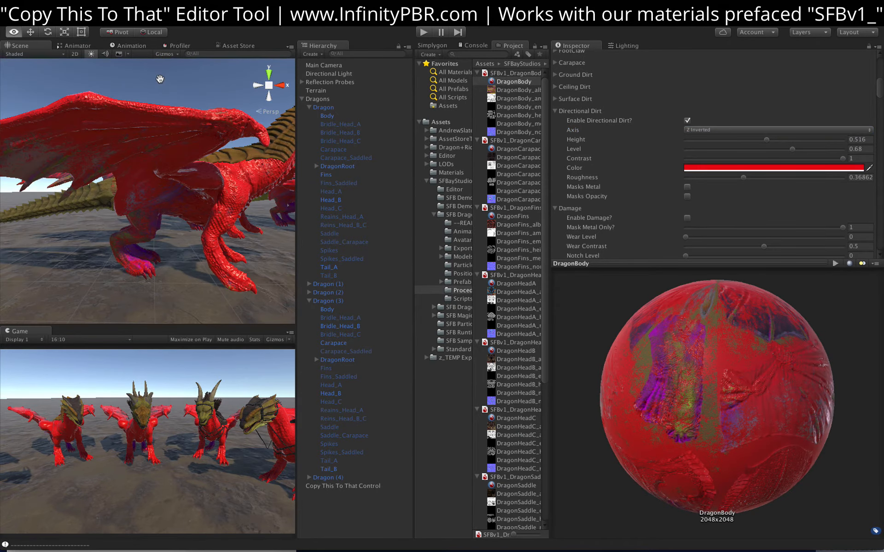
{"action": "left_click_drag", "start_coordinate": [192, 160], "coordinate": [51, 205], "text": "alt"}
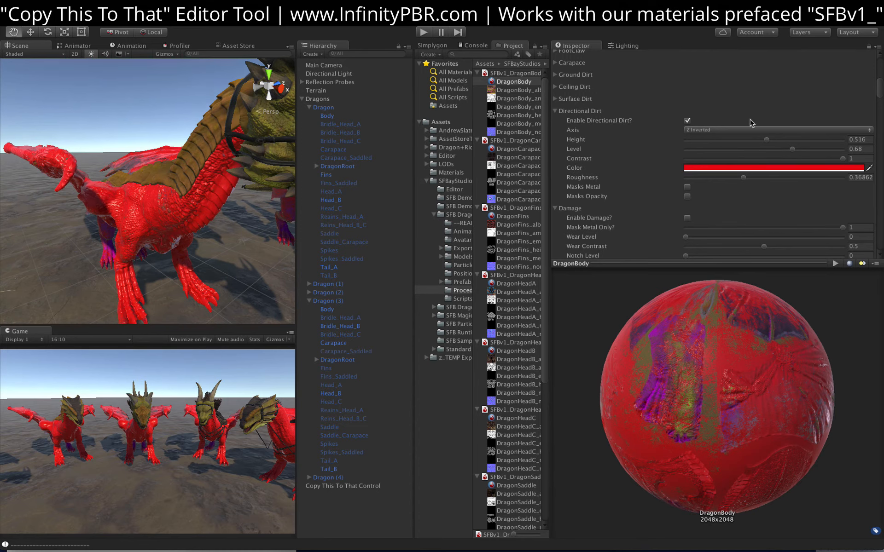
Lower Directional Dirt's Height to 0.145 and check its color and the effect on the dragon's neck.
{"action": "left_click", "coordinate": [727, 140]}
{"action": "left_click_drag", "start_coordinate": [707, 144], "coordinate": [715, 144]}
{"action": "left_click_drag", "start_coordinate": [129, 176], "coordinate": [187, 183], "text": "alt"}
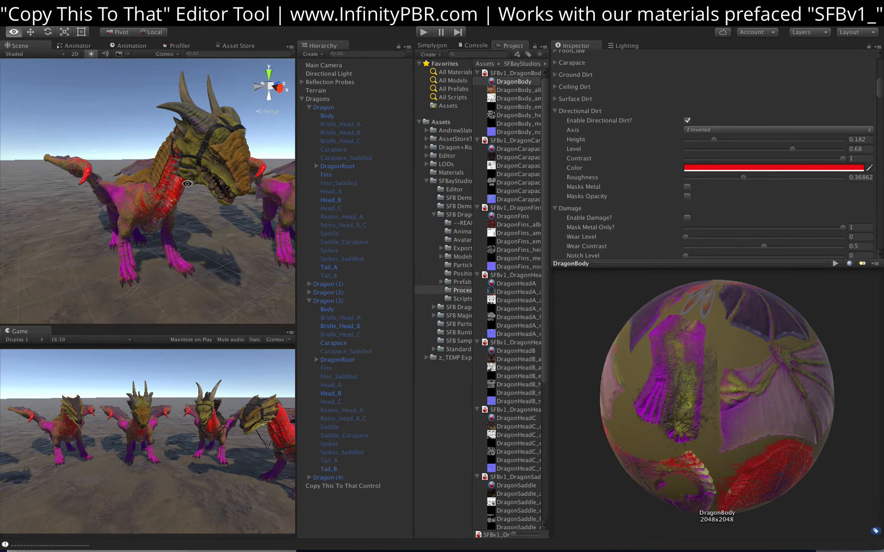
{"action": "mouse_move", "coordinate": [712, 143]}
{"action": "left_mouse_down"}
{"action": "mouse_move", "coordinate": [696, 140]}
{"action": "mouse_move", "coordinate": [709, 143]}
{"action": "left_mouse_up"}
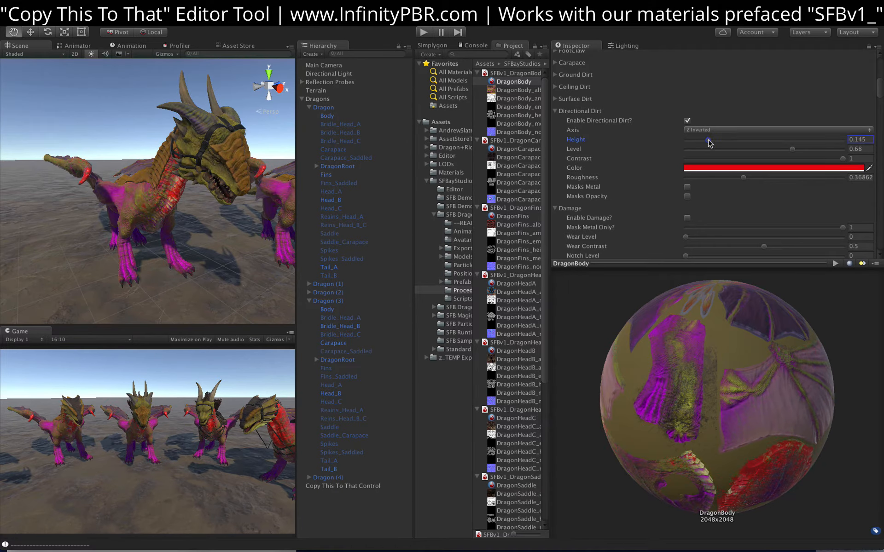
{"action": "left_click", "coordinate": [742, 169]}
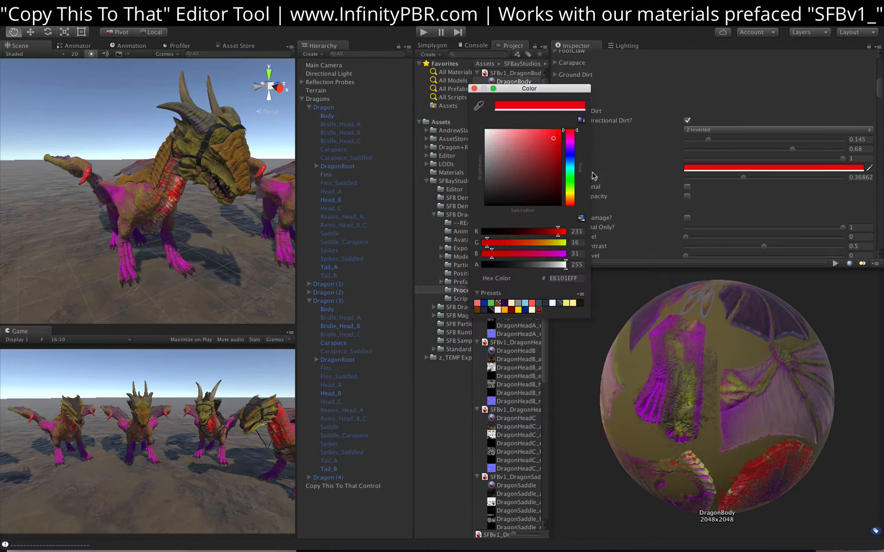
{"action": "left_click", "coordinate": [474, 88]}
{"action": "left_click_drag", "start_coordinate": [96, 182], "coordinate": [226, 198], "text": "alt"}
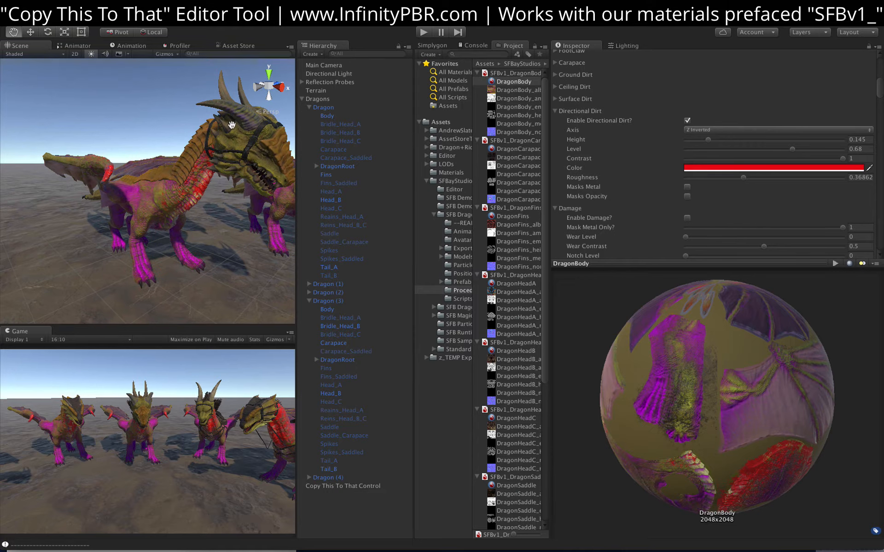
Enable Damage on DragonBody with Mask Metal Only at 0 and Wear Level at 0.85.
{"action": "scroll", "coordinate": [603, 180], "scroll_direction": "down", "scroll_amount": 3}
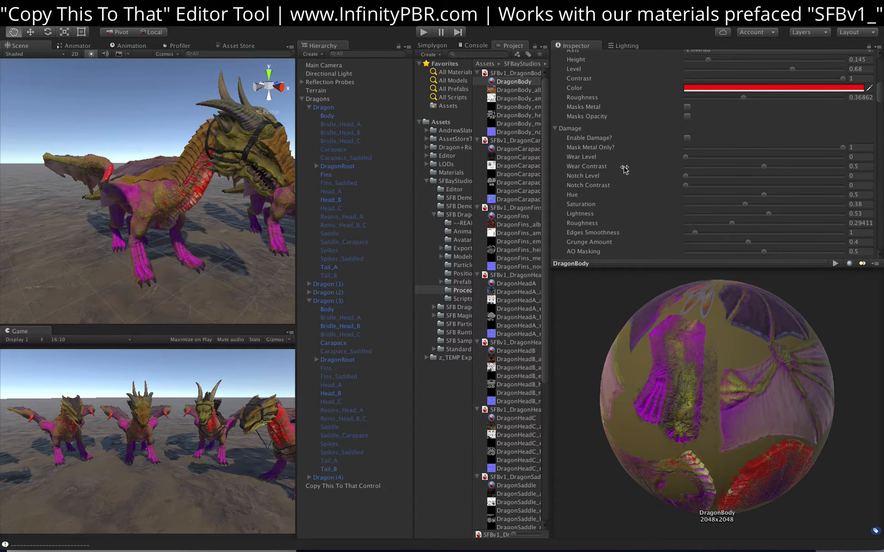
{"action": "left_click", "coordinate": [687, 139]}
{"action": "left_click_drag", "start_coordinate": [843, 148], "coordinate": [681, 152]}
{"action": "scroll", "coordinate": [170, 162], "scroll_direction": "up", "scroll_amount": 5}
{"action": "left_click_drag", "start_coordinate": [170, 162], "coordinate": [213, 159], "text": "alt"}
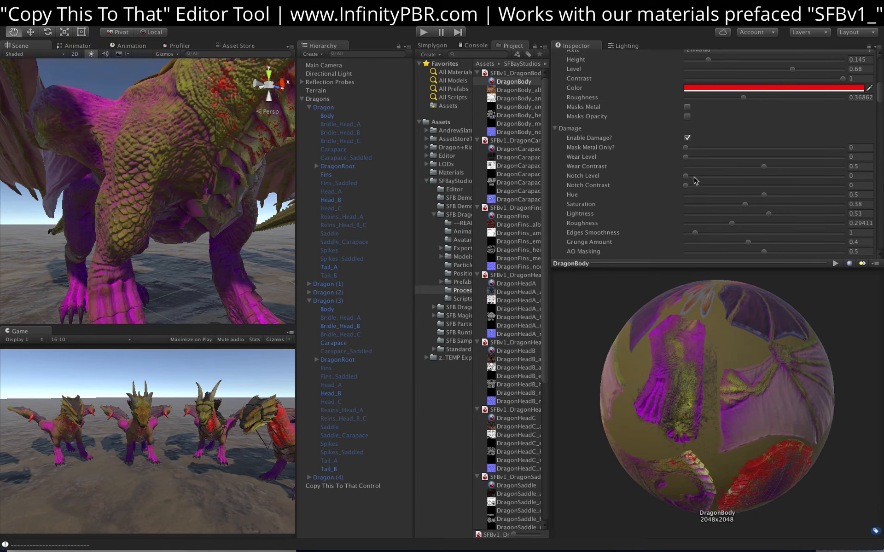
{"action": "left_click", "coordinate": [783, 157]}
{"action": "mouse_move", "coordinate": [834, 158]}
{"action": "left_mouse_down"}
{"action": "mouse_move", "coordinate": [774, 159]}
{"action": "mouse_move", "coordinate": [818, 158]}
{"action": "left_mouse_up"}
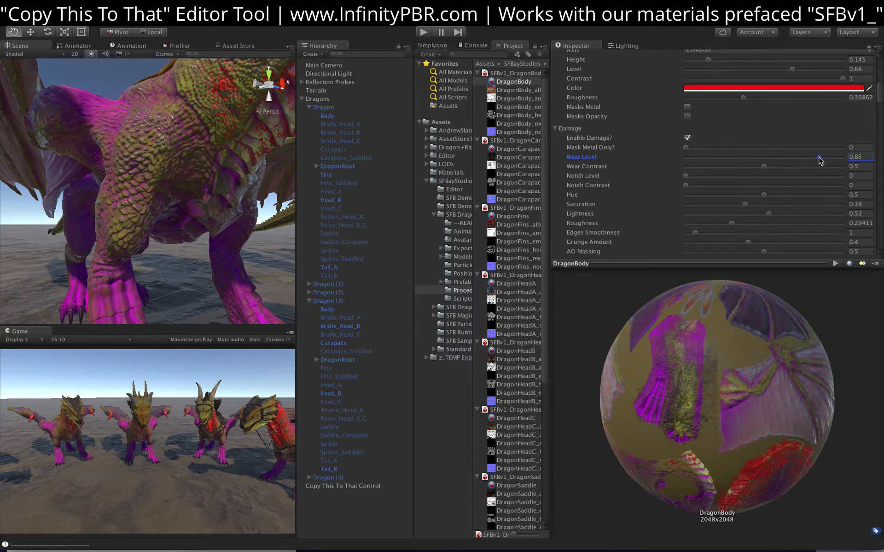
Set Damage's Roughness to 0.646, Lightness to 0.596 and Wear Level to 0.726, comparing the scales with the wear at 0.
{"action": "left_click", "coordinate": [813, 224]}
{"action": "left_click_drag", "start_coordinate": [816, 223], "coordinate": [788, 224]}
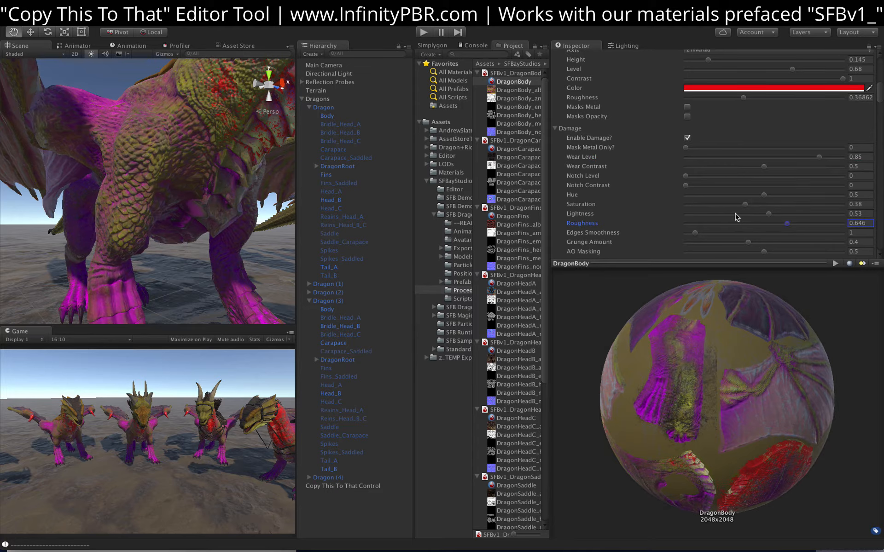
{"action": "left_click", "coordinate": [782, 215]}
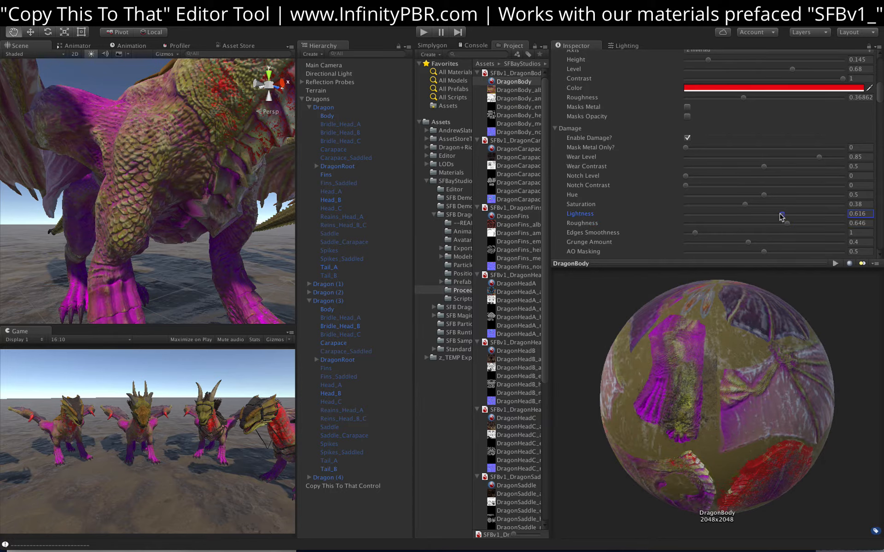
{"action": "left_click_drag", "start_coordinate": [781, 217], "coordinate": [778, 217]}
{"action": "left_click_drag", "start_coordinate": [215, 195], "coordinate": [222, 246], "text": "alt"}
{"action": "left_click_drag", "start_coordinate": [801, 159], "coordinate": [672, 161]}
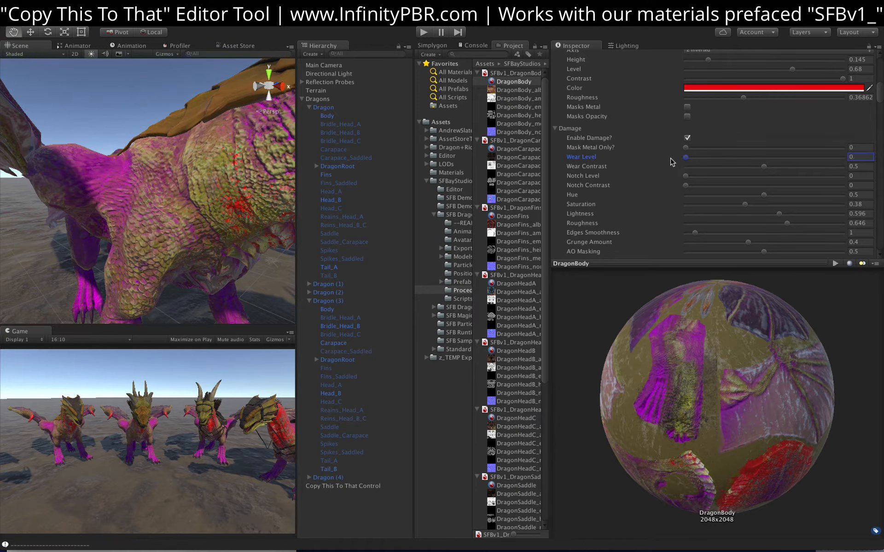
{"action": "left_click", "coordinate": [800, 158]}
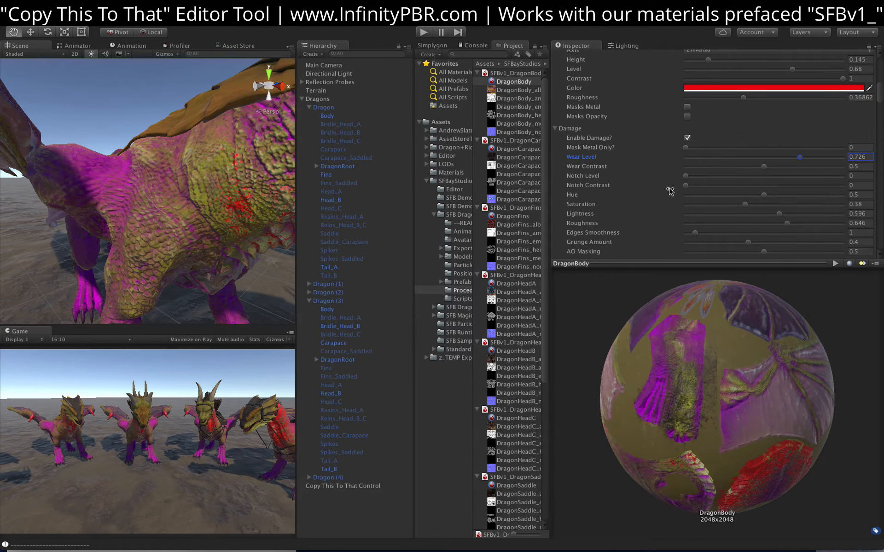
Try different Damage Notch Levels on DragonBody and settle on 0.733.
{"action": "scroll", "coordinate": [744, 175], "scroll_direction": "down", "scroll_amount": 1}
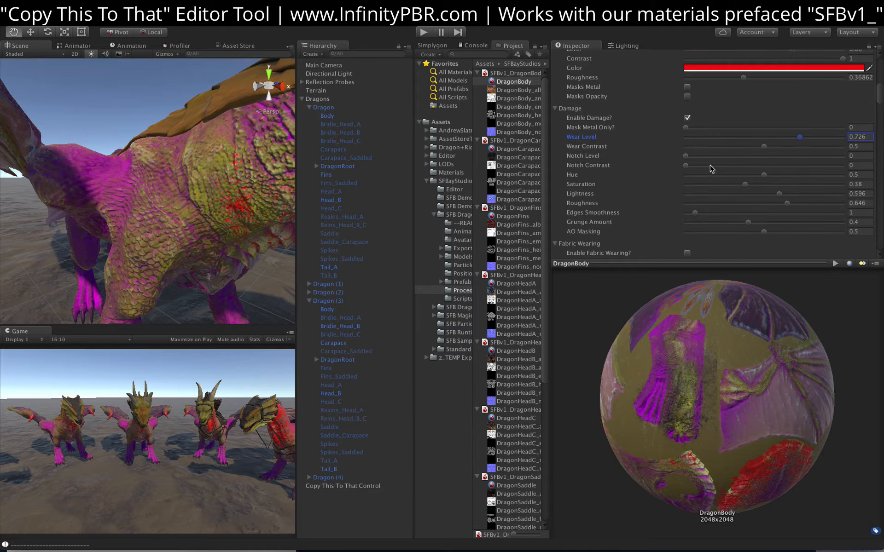
{"action": "left_click", "coordinate": [823, 156]}
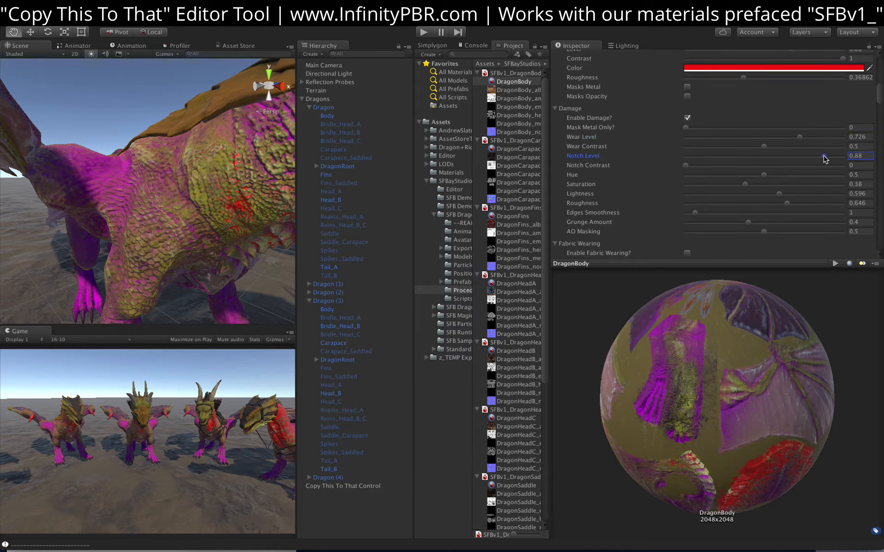
{"action": "left_click_drag", "start_coordinate": [823, 158], "coordinate": [732, 161]}
{"action": "left_click_drag", "start_coordinate": [829, 157], "coordinate": [801, 157]}
Try a stronger Damage Saturation of 0.856, then reduce it to 0.442, keeping Hue at 0.5.
{"action": "left_click", "coordinate": [809, 175]}
{"action": "left_click", "coordinate": [859, 184]}
{"action": "left_click_drag", "start_coordinate": [819, 184], "coordinate": [821, 186]}
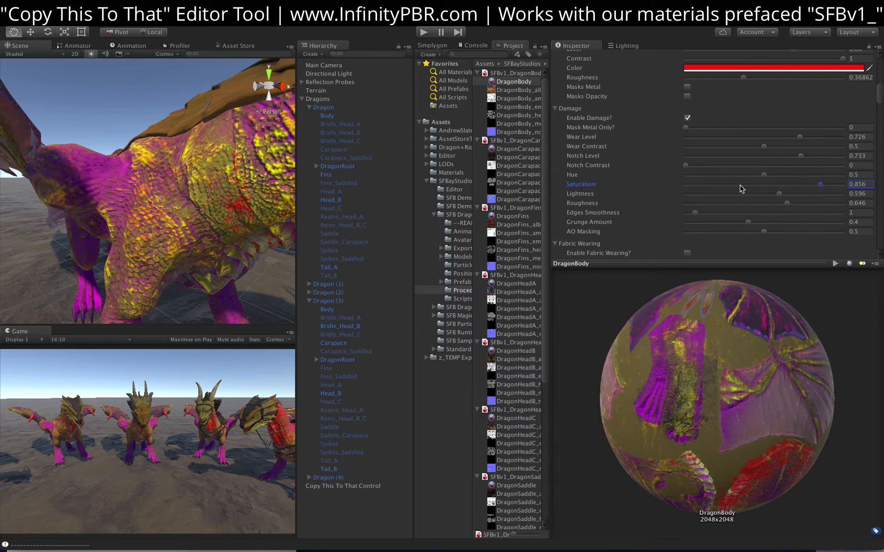
{"action": "left_click_drag", "start_coordinate": [723, 186], "coordinate": [754, 186]}
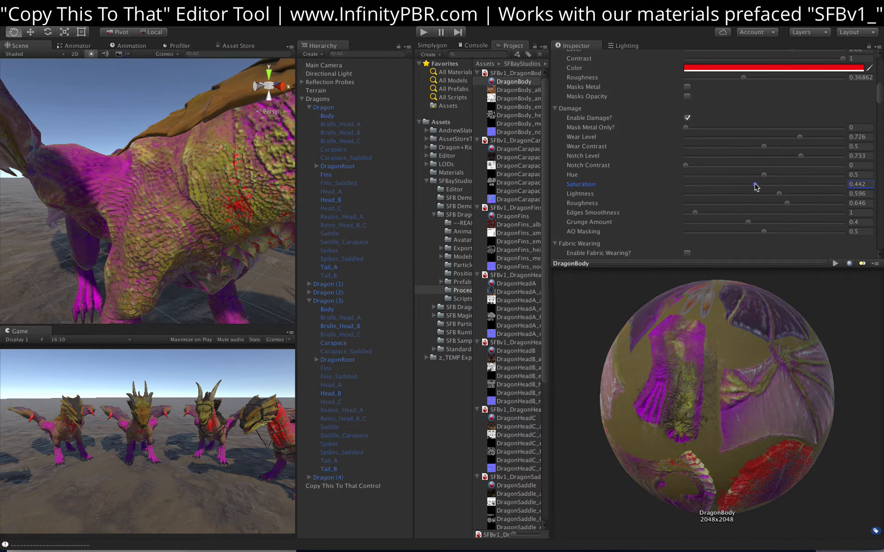
Set Damage's Lightness to 0.583 on DragonBody, try higher and lower Grunge Amounts, and settle on 0.339.
{"action": "left_click", "coordinate": [786, 194]}
{"action": "left_click_drag", "start_coordinate": [778, 193], "coordinate": [777, 194]}
{"action": "scroll", "coordinate": [701, 231], "scroll_direction": "down", "scroll_amount": 3}
{"action": "left_click", "coordinate": [819, 177]}
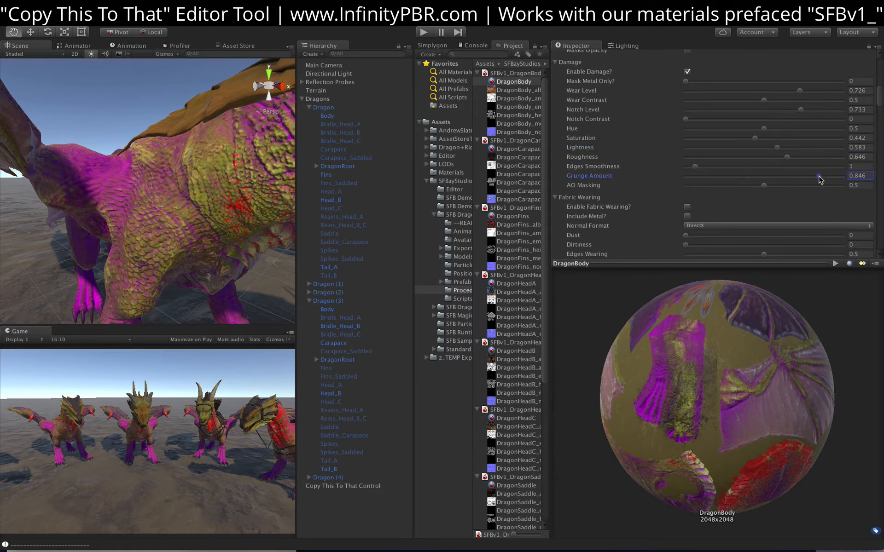
{"action": "left_click", "coordinate": [694, 177]}
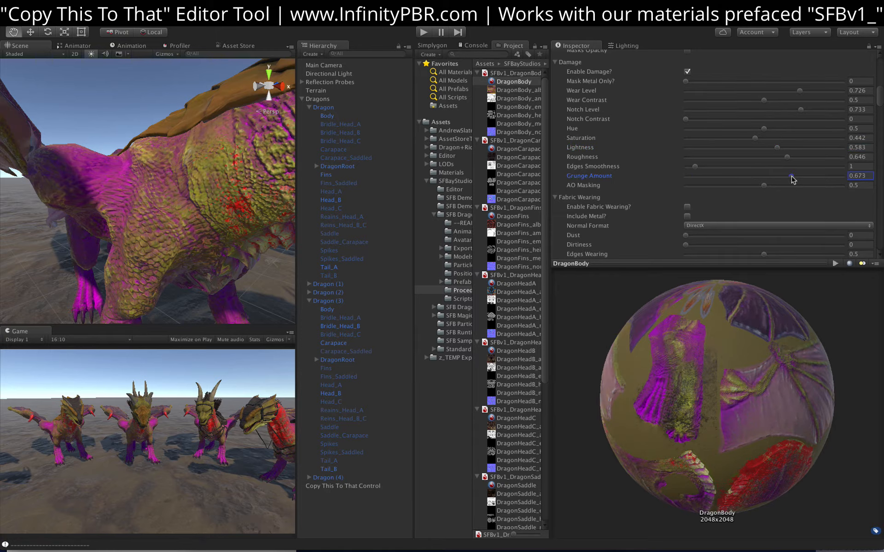
{"action": "left_click", "coordinate": [758, 177]}
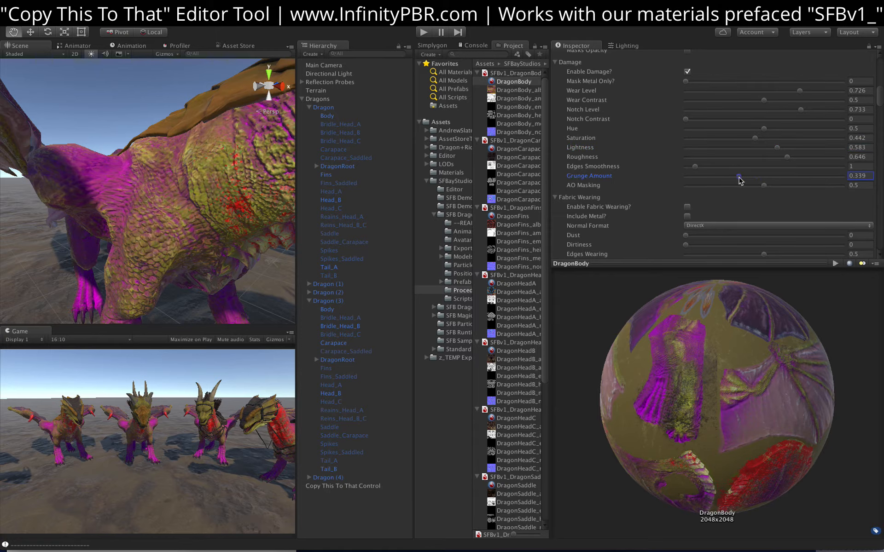
Switch Damage off and back on to compare its effect on the dragon, and collapse the Damage group.
{"action": "left_click", "coordinate": [686, 71]}
{"action": "left_click", "coordinate": [687, 72]}
{"action": "scroll", "coordinate": [152, 182], "scroll_direction": "down", "scroll_amount": 5}
{"action": "left_click_drag", "start_coordinate": [214, 187], "coordinate": [311, 129], "text": "alt"}
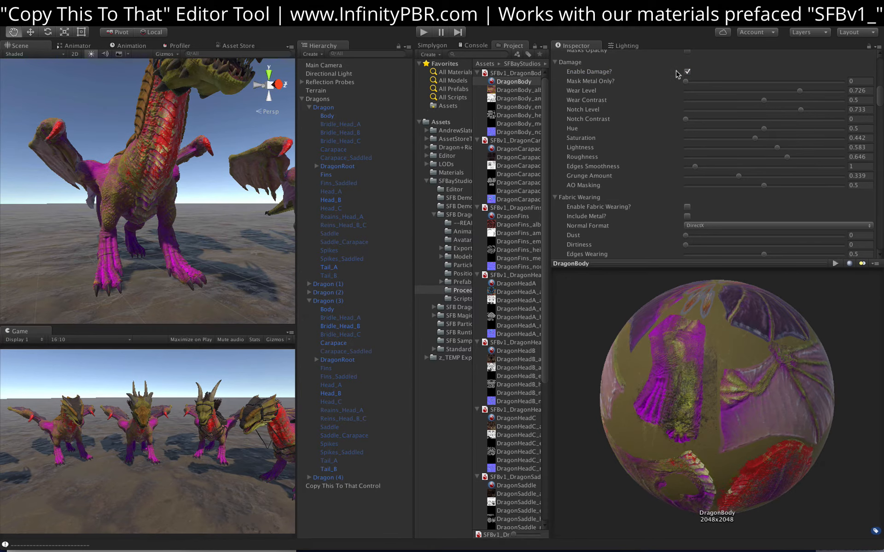
{"action": "scroll", "coordinate": [678, 75], "scroll_direction": "up", "scroll_amount": 2}
{"action": "left_click", "coordinate": [557, 82]}
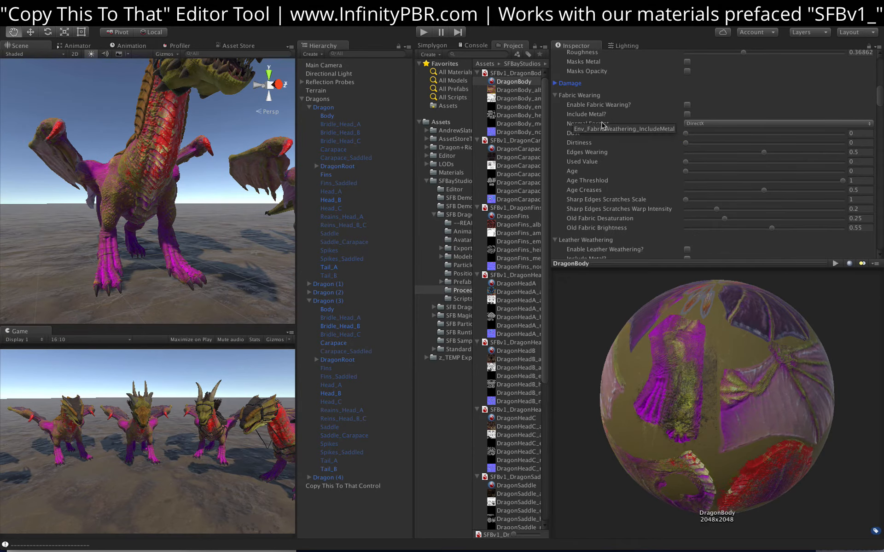
Try Fabric Wearing on DragonBody, switch it off again, and collapse the Fabric Wearing group.
{"action": "scroll", "coordinate": [602, 125], "scroll_direction": "down", "scroll_amount": 10}
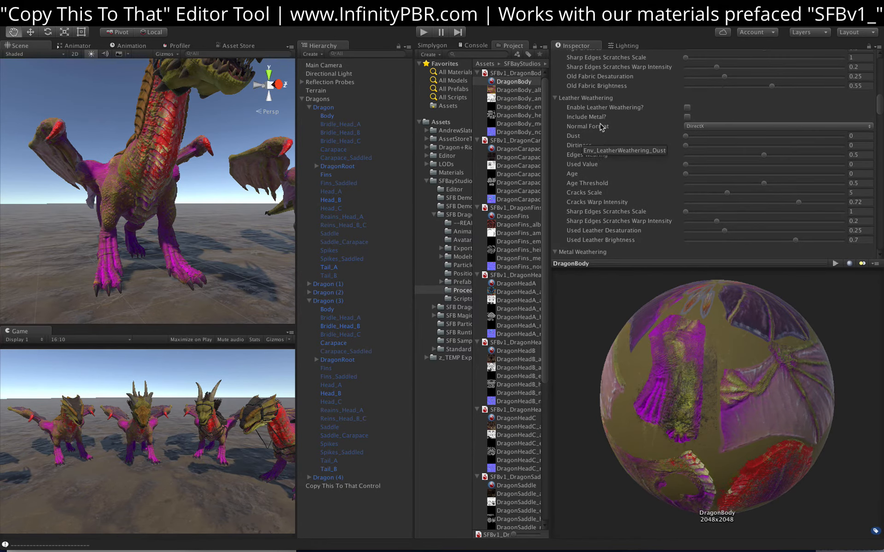
{"action": "scroll", "coordinate": [584, 150], "scroll_direction": "down", "scroll_amount": 1}
{"action": "scroll", "coordinate": [584, 150], "scroll_direction": "up", "scroll_amount": 10}
{"action": "scroll", "coordinate": [138, 198], "scroll_direction": "up", "scroll_amount": 5}
{"action": "left_click_drag", "start_coordinate": [106, 198], "coordinate": [171, 180], "text": "alt"}
{"action": "left_click", "coordinate": [687, 92]}
{"action": "left_click_drag", "start_coordinate": [685, 159], "coordinate": [719, 143]}
{"action": "left_click", "coordinate": [687, 93]}
{"action": "left_click", "coordinate": [555, 83]}
Try Leather Weathering on DragonBody with Dirtiness at 0.212, return Dirtiness to 0, and collapse the group.
{"action": "left_click", "coordinate": [687, 105]}
{"action": "left_click_drag", "start_coordinate": [152, 151], "coordinate": [115, 257], "text": "alt"}
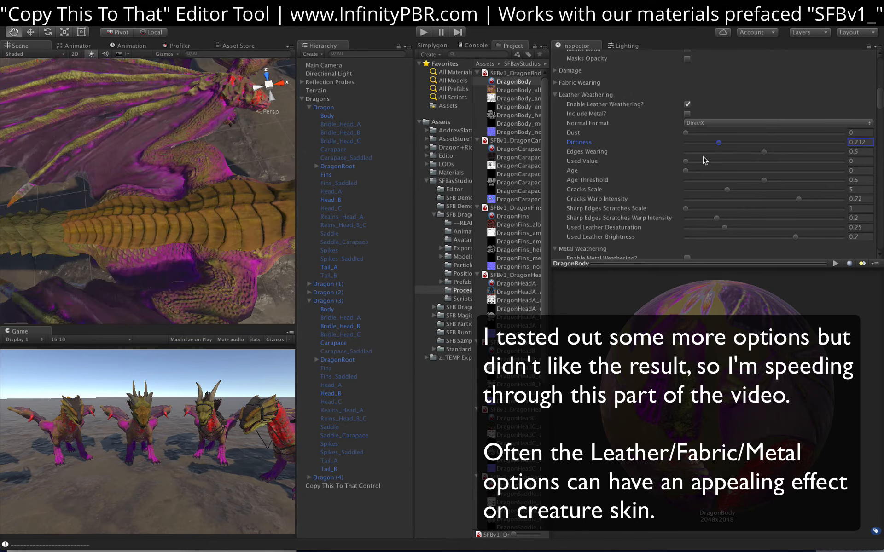
{"action": "left_click_drag", "start_coordinate": [719, 142], "coordinate": [684, 143]}
{"action": "left_click_drag", "start_coordinate": [152, 230], "coordinate": [185, 120], "text": "alt"}
{"action": "mouse_move", "coordinate": [685, 171]}
{"action": "left_mouse_down"}
{"action": "mouse_move", "coordinate": [792, 173]}
{"action": "mouse_move", "coordinate": [673, 169]}
{"action": "left_mouse_up"}
{"action": "left_click", "coordinate": [555, 95]}
Try Metal Weathering including non-metal, with Dust 0.422, Dirtiness 0.466, Edges Wearing 0.856 and Raw Metal Roughness Value 0.783.
{"action": "left_click", "coordinate": [687, 116]}
{"action": "left_click", "coordinate": [687, 126]}
{"action": "scroll", "coordinate": [820, 120], "scroll_direction": "down", "scroll_amount": 2}
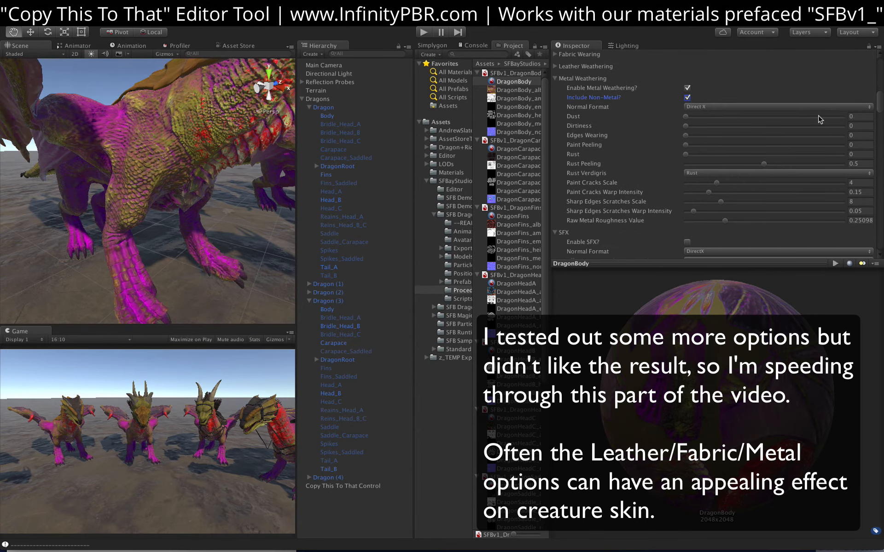
{"action": "left_click_drag", "start_coordinate": [157, 138], "coordinate": [120, 249], "text": "alt"}
{"action": "left_click_drag", "start_coordinate": [686, 117], "coordinate": [788, 126]}
{"action": "left_click_drag", "start_coordinate": [147, 230], "coordinate": [184, 120], "text": "alt"}
{"action": "scroll", "coordinate": [152, 184], "scroll_direction": "up", "scroll_amount": 8}
{"action": "left_click_drag", "start_coordinate": [788, 127], "coordinate": [759, 126]}
{"action": "left_click_drag", "start_coordinate": [685, 135], "coordinate": [820, 135]}
{"action": "left_click_drag", "start_coordinate": [725, 221], "coordinate": [809, 221]}
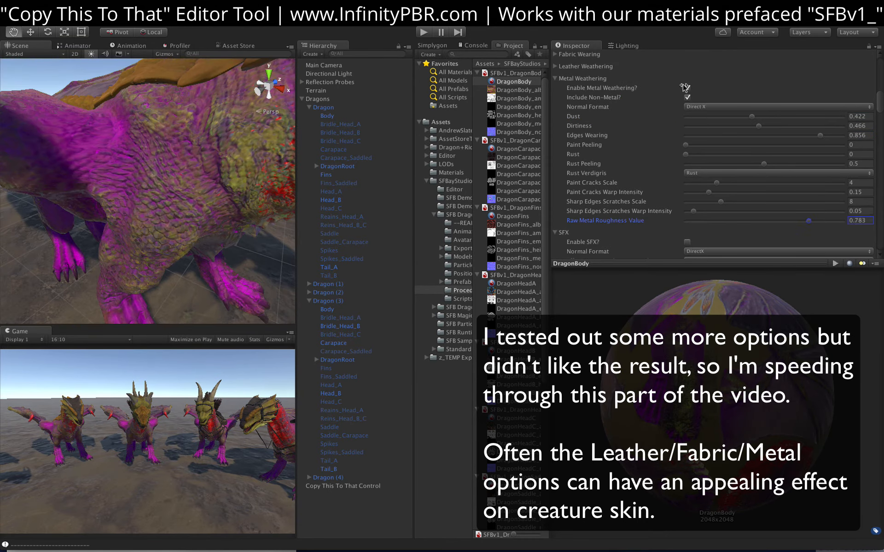
Compare Metal Weathering off and on, try other Edges Wearing, Paint Peeling and Rust settings, and collapse the group.
{"action": "left_click", "coordinate": [686, 88]}
{"action": "left_click", "coordinate": [686, 88]}
{"action": "left_click", "coordinate": [749, 135]}
{"action": "mouse_move", "coordinate": [686, 145]}
{"action": "left_mouse_down"}
{"action": "mouse_move", "coordinate": [714, 147]}
{"action": "mouse_move", "coordinate": [681, 145]}
{"action": "left_mouse_up"}
{"action": "mouse_move", "coordinate": [685, 155]}
{"action": "left_mouse_down"}
{"action": "mouse_move", "coordinate": [777, 155]}
{"action": "mouse_move", "coordinate": [681, 155]}
{"action": "mouse_move", "coordinate": [829, 179]}
{"action": "mouse_move", "coordinate": [655, 169]}
{"action": "left_mouse_up"}
{"action": "left_click", "coordinate": [773, 173]}
{"action": "left_click", "coordinate": [555, 79]}
Toggle SFX on DragonBody and collapse the SFX, Rune and Custom property groups.
{"action": "scroll", "coordinate": [157, 185], "scroll_direction": "down", "scroll_amount": 8}
{"action": "left_click", "coordinate": [686, 100]}
{"action": "left_click", "coordinate": [555, 91]}
{"action": "left_click", "coordinate": [556, 103]}
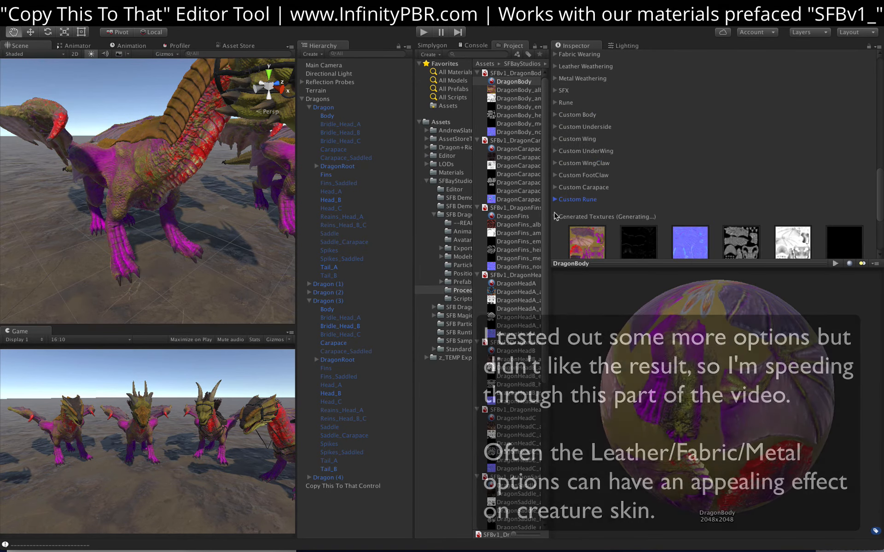
{"action": "scroll", "coordinate": [579, 153], "scroll_direction": "up", "scroll_amount": 10}
{"action": "scroll", "coordinate": [579, 153], "scroll_direction": "down", "scroll_amount": 1}
{"action": "left_click_drag", "start_coordinate": [163, 127], "coordinate": [294, 188], "text": "alt"}
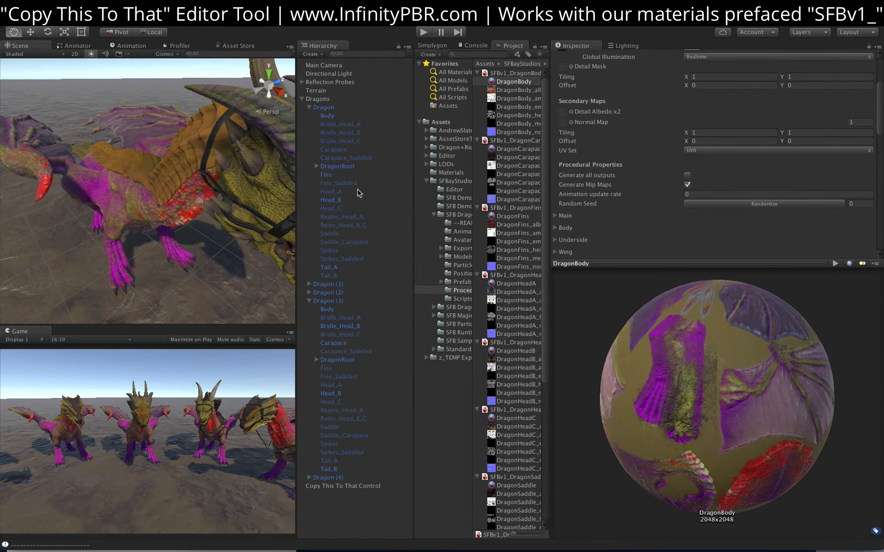
Copy DragonBody's settings to the other dragon materials with Copy This To That Control and inspect the heads.
{"action": "double_click", "coordinate": [357, 486]}
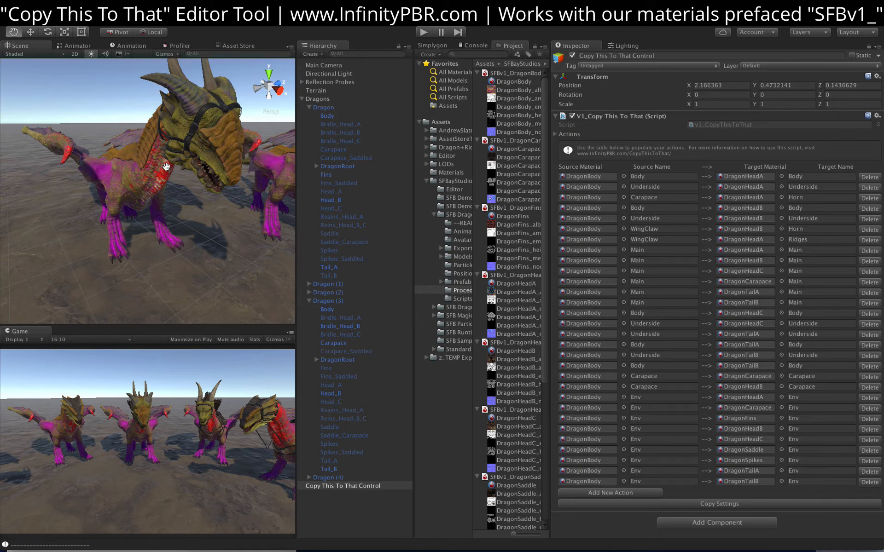
{"action": "left_click_drag", "start_coordinate": [197, 175], "coordinate": [164, 269], "text": "alt"}
{"action": "left_click_drag", "start_coordinate": [116, 249], "coordinate": [172, 199], "text": "alt"}
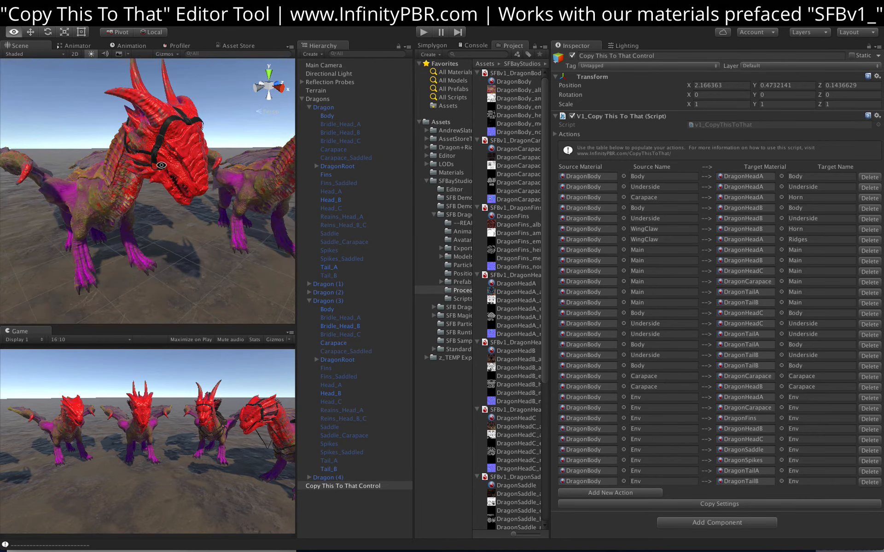
{"action": "middle_click_drag", "start_coordinate": [290, 209], "coordinate": [209, 191]}
{"action": "left_click_drag", "start_coordinate": [209, 191], "coordinate": [258, 199], "text": "alt"}
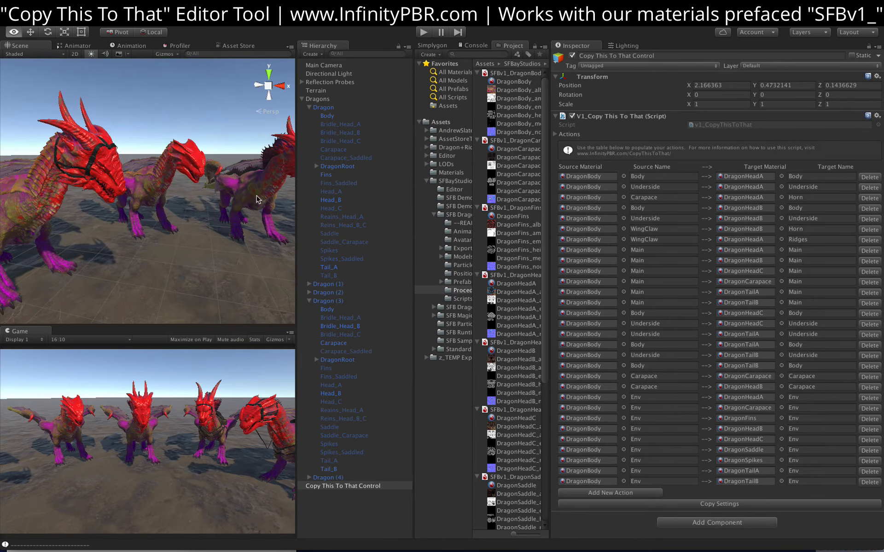
{"action": "left_click_drag", "start_coordinate": [93, 192], "coordinate": [156, 221], "text": "alt"}
Disable Directional Dirt on DragonBody and copy the settings to the other dragon materials again.
{"action": "left_click", "coordinate": [514, 82]}
{"action": "left_click", "coordinate": [343, 486]}
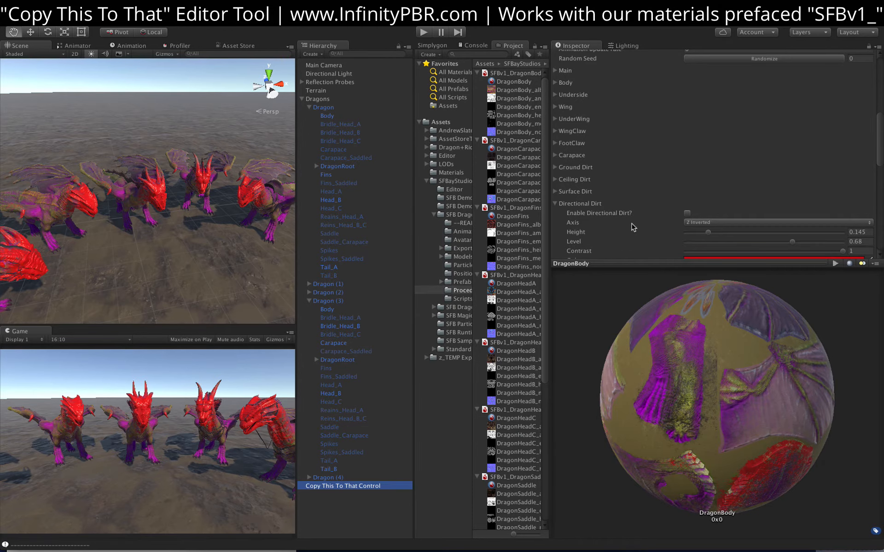
{"action": "left_click", "coordinate": [684, 506]}
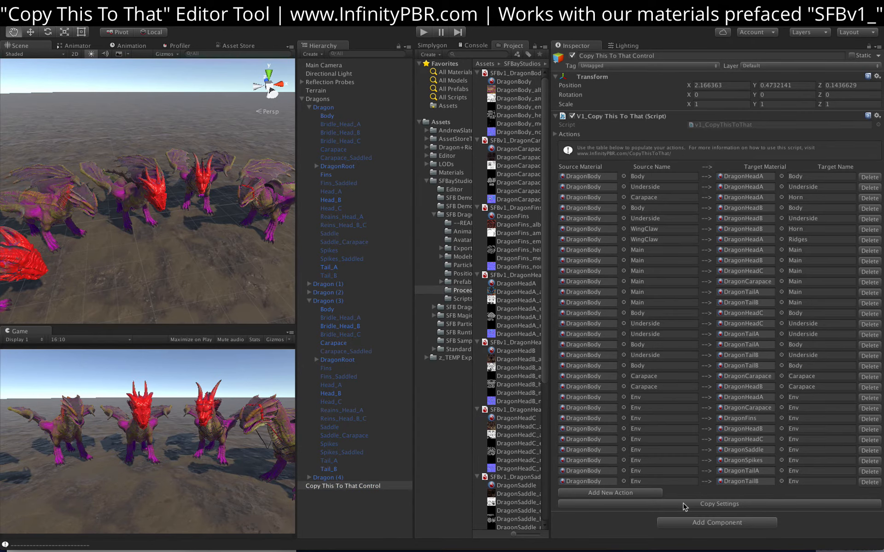
{"action": "scroll", "coordinate": [110, 191], "scroll_direction": "up", "scroll_amount": 10}
{"action": "left_click_drag", "start_coordinate": [206, 214], "coordinate": [198, 196], "text": "alt"}
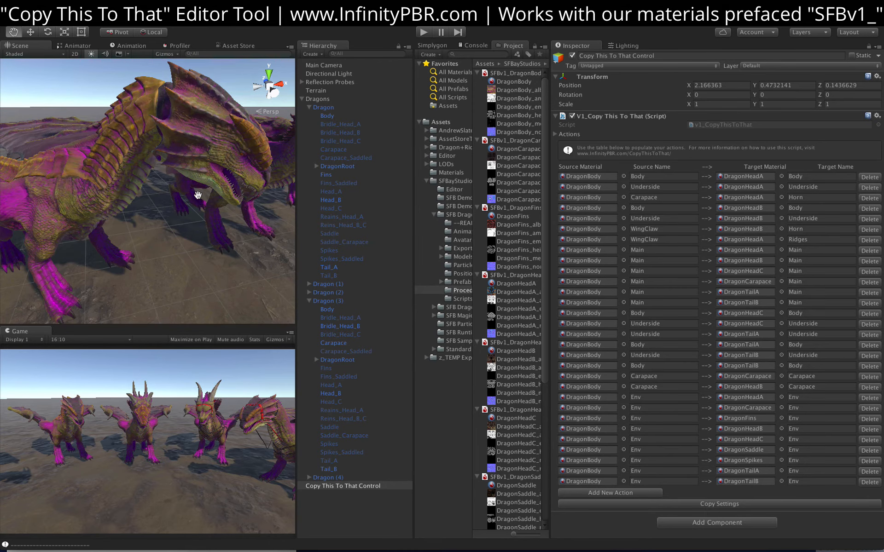
Change DragonBody's Surface Dirt color to the dark brown preset.
{"action": "left_click", "coordinate": [514, 81]}
{"action": "scroll", "coordinate": [676, 207], "scroll_direction": "down", "scroll_amount": 20}
{"action": "scroll", "coordinate": [677, 207], "scroll_direction": "up", "scroll_amount": 5}
{"action": "left_click", "coordinate": [555, 77]}
{"action": "left_click", "coordinate": [555, 66]}
{"action": "left_click", "coordinate": [718, 142]}
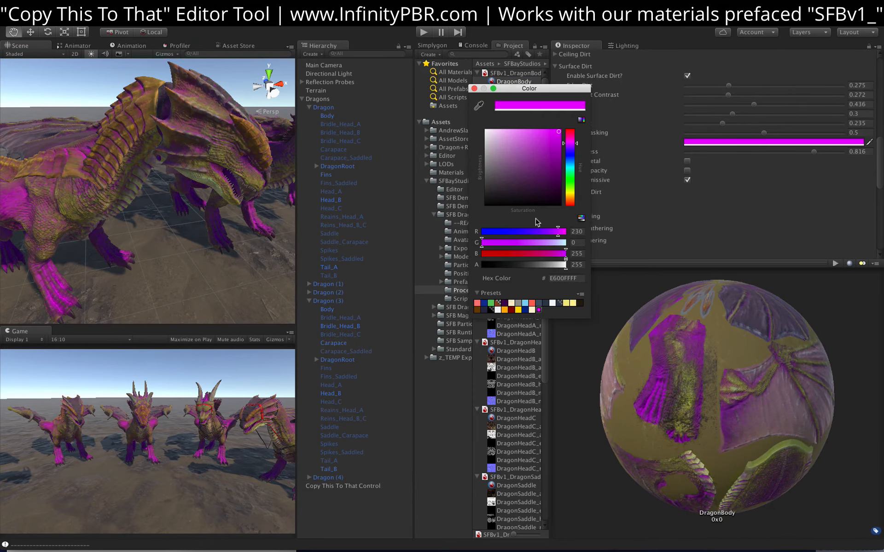
{"action": "left_click", "coordinate": [579, 302]}
{"action": "left_click", "coordinate": [474, 89]}
Toggle Surface Dirt on DragonBody, leaving it enabled, and inspect the dragon's body and legs with the dark dirt.
{"action": "scroll", "coordinate": [184, 188], "scroll_direction": "up", "scroll_amount": 5}
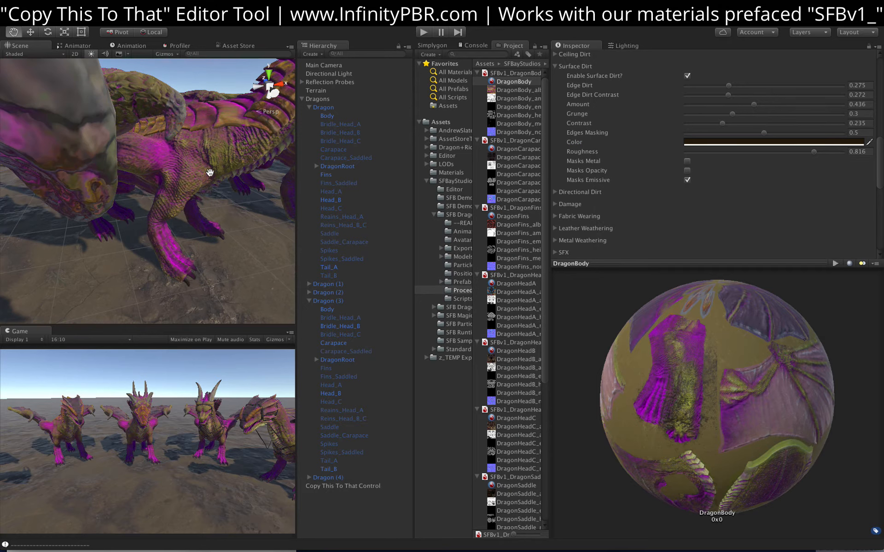
{"action": "scroll", "coordinate": [175, 181], "scroll_direction": "down", "scroll_amount": 5}
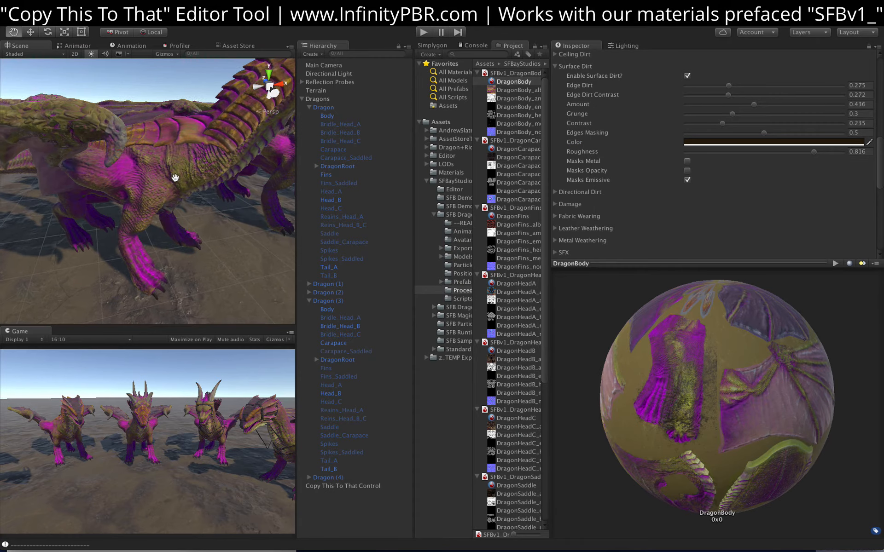
{"action": "left_click", "coordinate": [687, 76]}
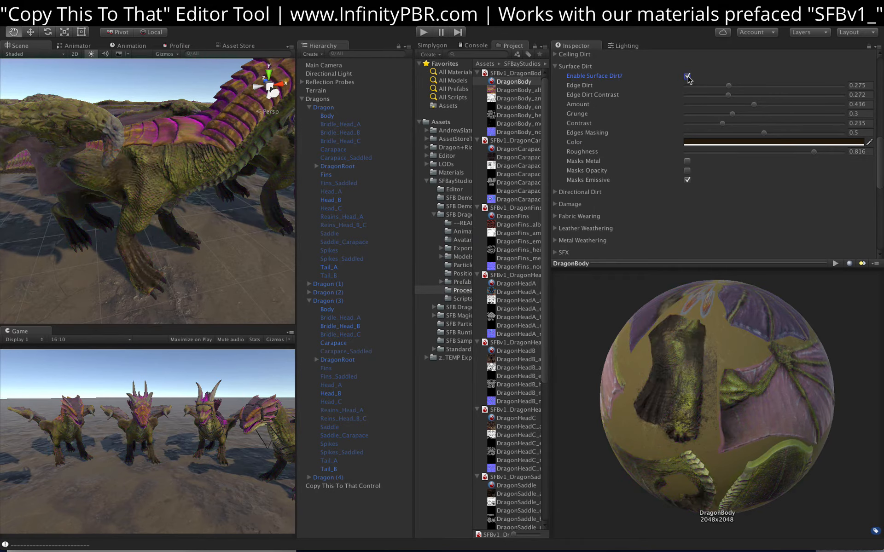
{"action": "scroll", "coordinate": [158, 206], "scroll_direction": "up", "scroll_amount": 3}
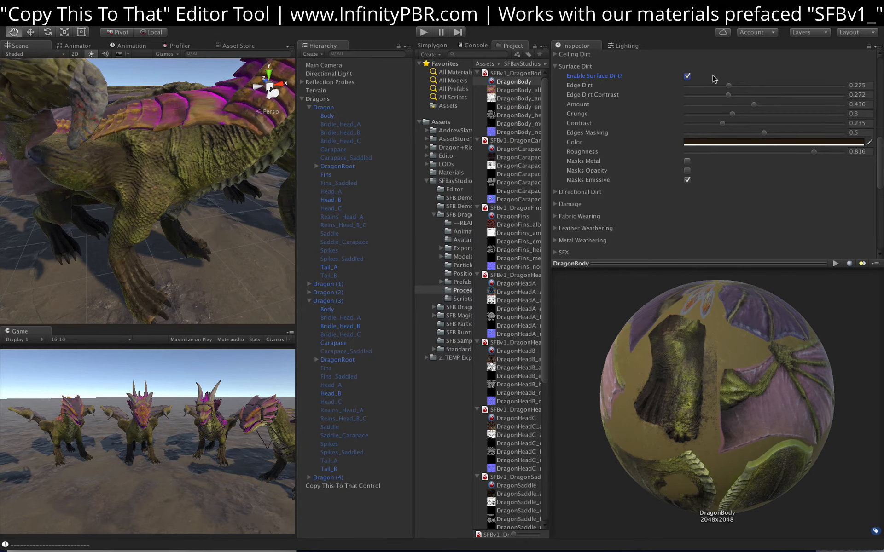
{"action": "left_click_drag", "start_coordinate": [155, 223], "coordinate": [153, 233], "text": "alt"}
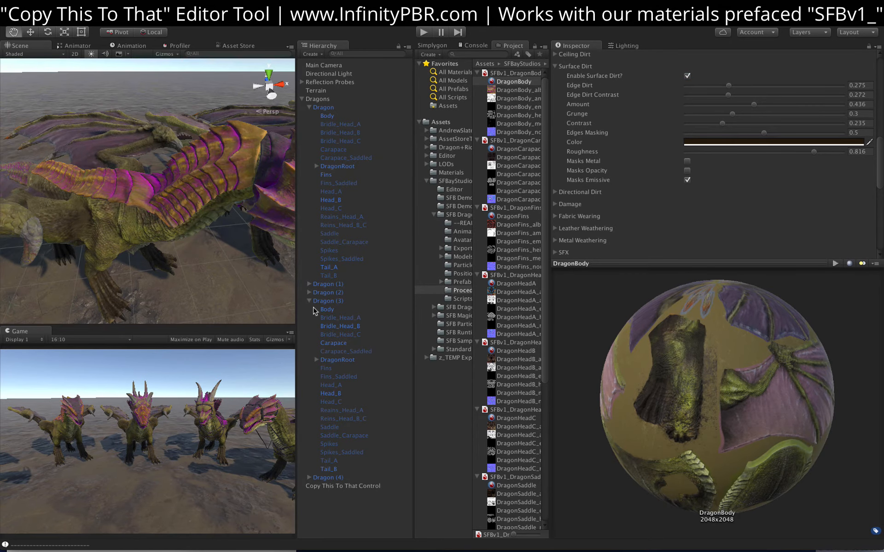
Copy DragonBody's dark Surface Dirt settings to all target materials with Copy This To That Control.
{"action": "left_click", "coordinate": [339, 487]}
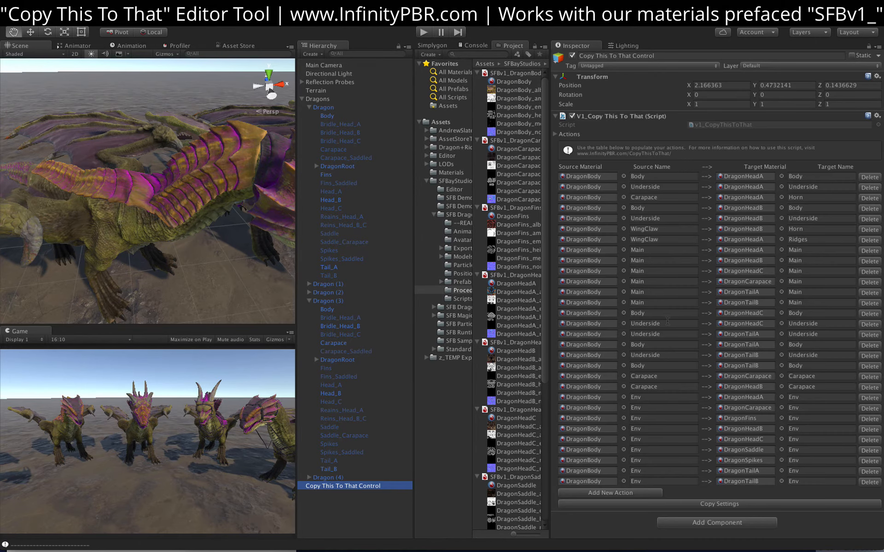
{"action": "left_click", "coordinate": [694, 504]}
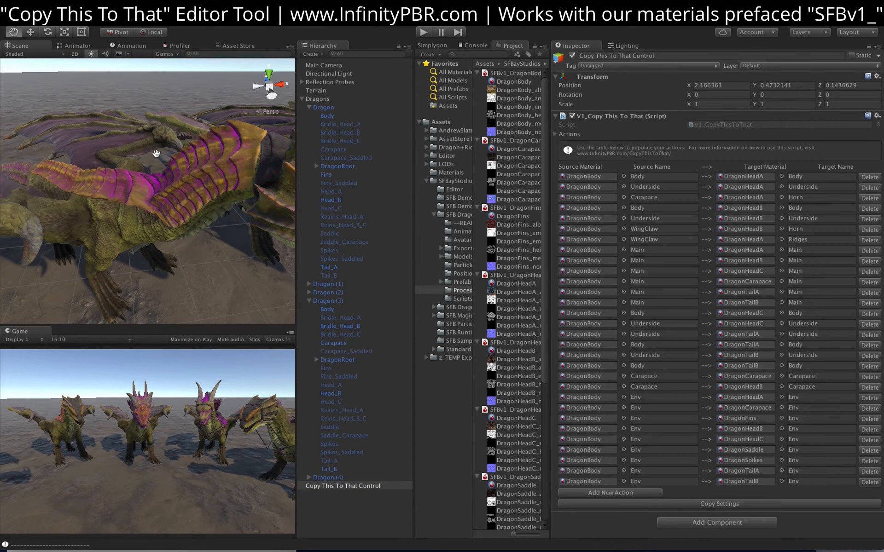
{"action": "scroll", "coordinate": [157, 154], "scroll_direction": "down", "scroll_amount": 3}
{"action": "left_click_drag", "start_coordinate": [157, 154], "coordinate": [76, 181], "text": "alt"}
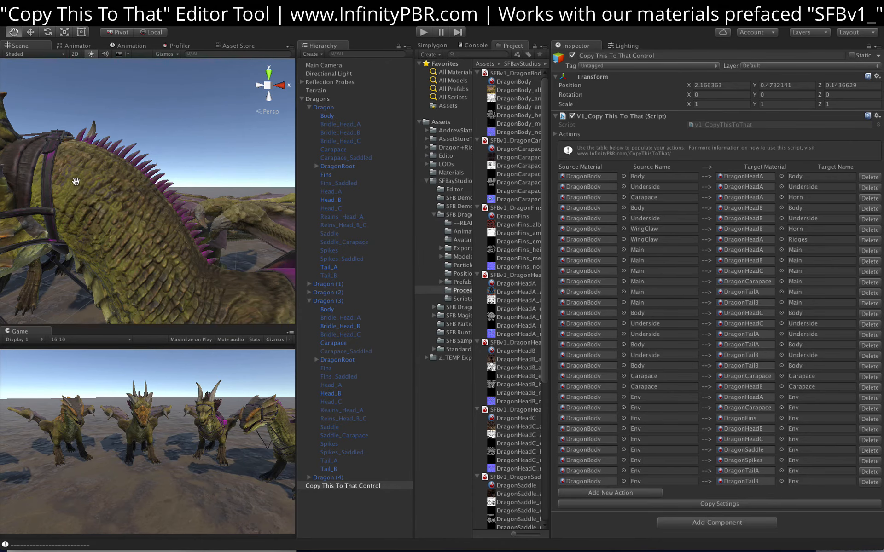
Examine the dragons' heads, bodies and spikes from several angles to check that their materials match.
{"action": "left_click_drag", "start_coordinate": [249, 272], "coordinate": [319, 272], "text": "alt"}
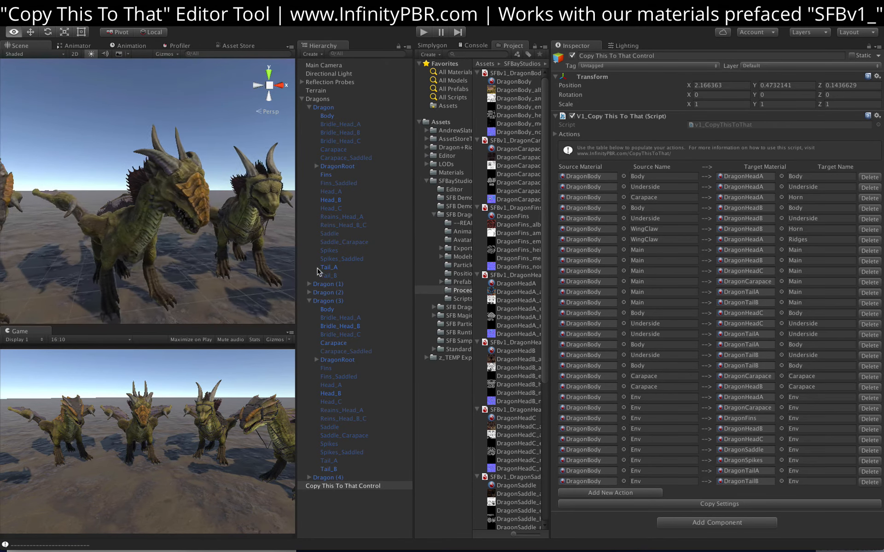
{"action": "left_click_drag", "start_coordinate": [97, 230], "coordinate": [158, 231]}
{"action": "scroll", "coordinate": [158, 231], "scroll_direction": "down", "scroll_amount": 3}
{"action": "left_click_drag", "start_coordinate": [74, 243], "coordinate": [133, 235], "text": "alt"}
{"action": "scroll", "coordinate": [128, 230], "scroll_direction": "down", "scroll_amount": 2}
{"action": "scroll", "coordinate": [133, 224], "scroll_direction": "up", "scroll_amount": 4}
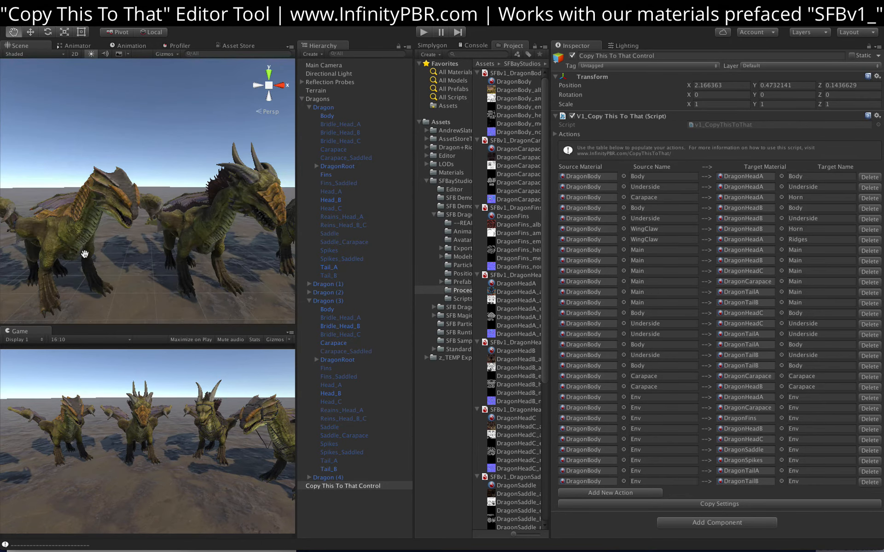
{"action": "left_click_drag", "start_coordinate": [84, 250], "coordinate": [159, 227], "text": "alt"}
{"action": "scroll", "coordinate": [158, 228], "scroll_direction": "down", "scroll_amount": 5}
{"action": "scroll", "coordinate": [198, 205], "scroll_direction": "up", "scroll_amount": 3}
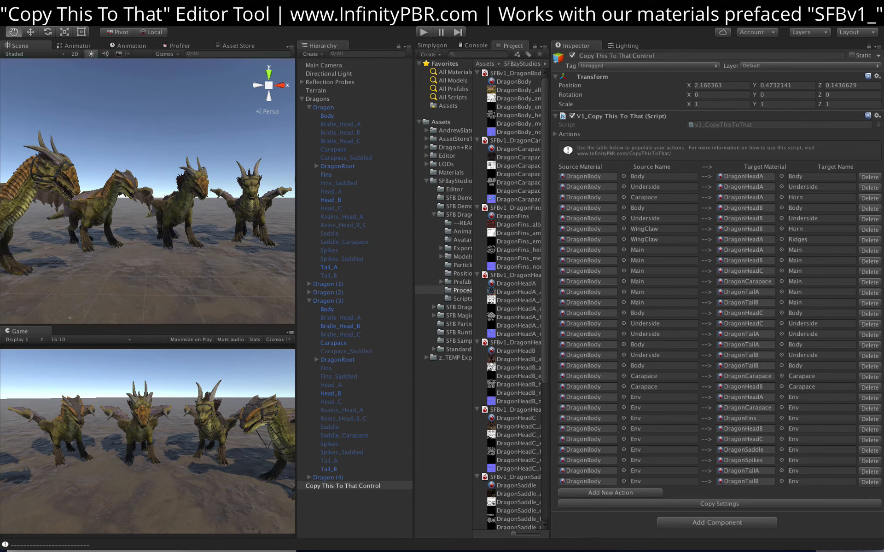
{"action": "left_click", "coordinate": [367, 6]}
{"action": "left_click", "coordinate": [420, 9]}
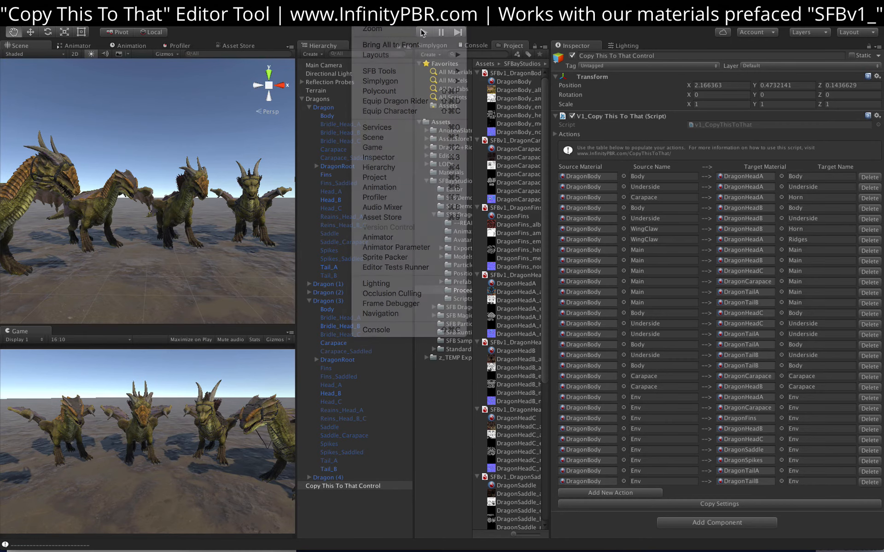
Start exporting DragonBody's bitmaps with original alpha channels and browse to Assets/SFBayStudios/SFB Dragon/Exported Textures & Materials as the destination.
{"action": "left_click", "coordinate": [512, 82]}
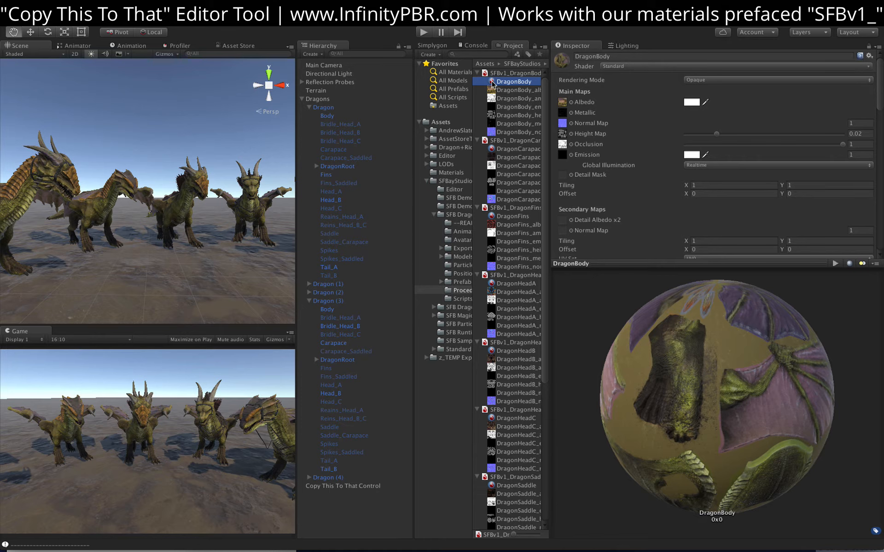
{"action": "left_click", "coordinate": [869, 55]}
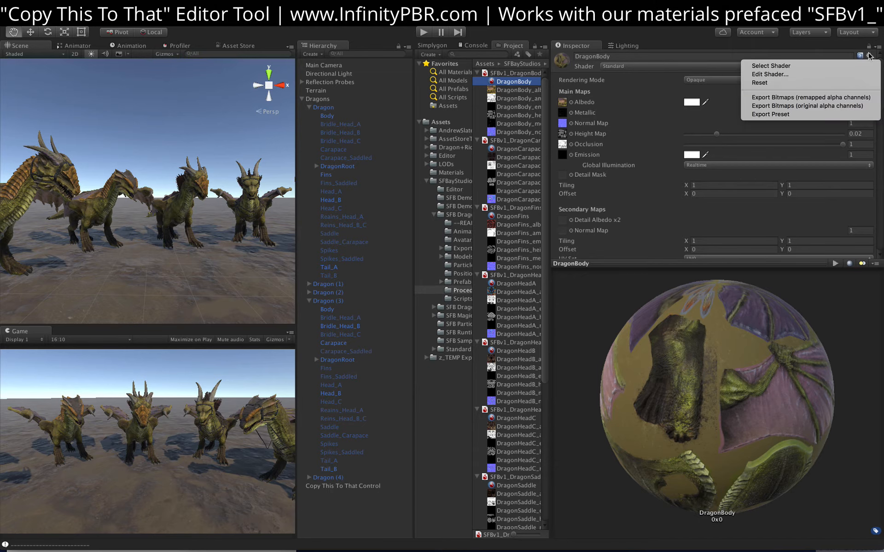
{"action": "left_click", "coordinate": [833, 106]}
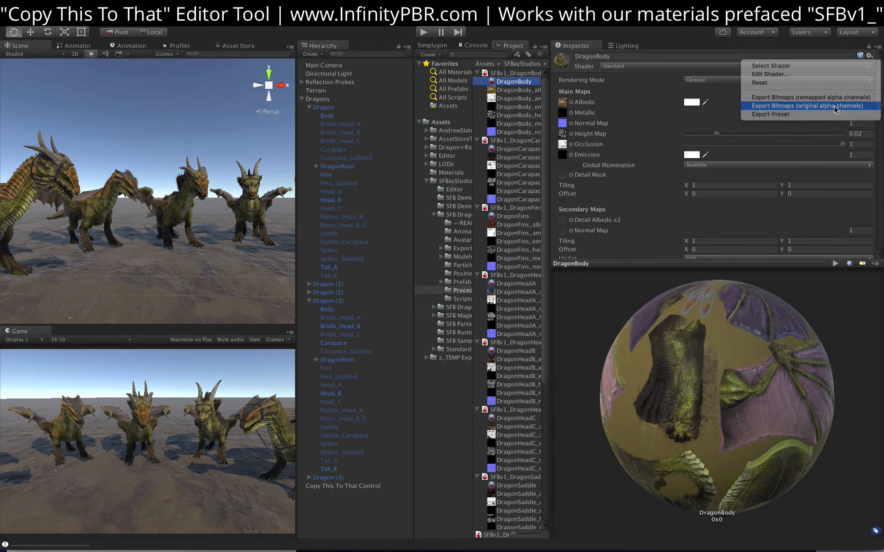
{"action": "left_click", "coordinate": [502, 196]}
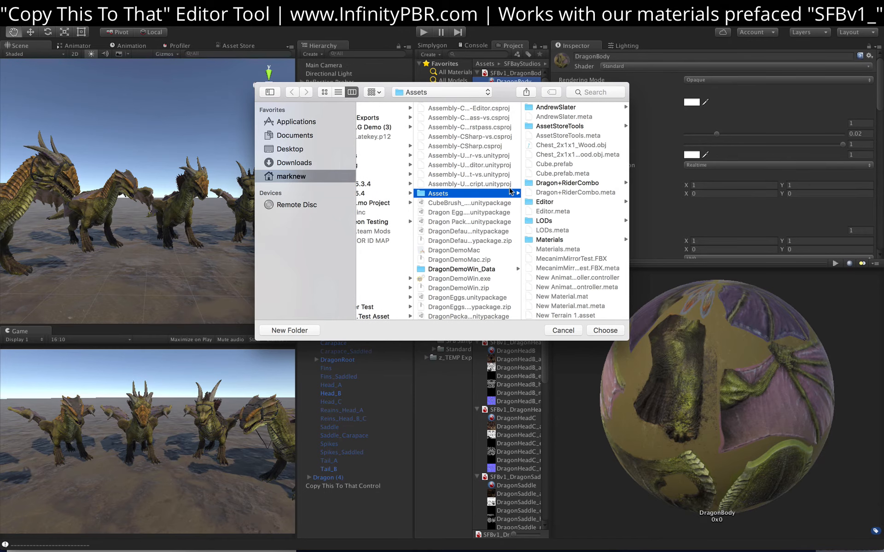
{"action": "scroll", "coordinate": [546, 244], "scroll_direction": "down", "scroll_amount": 10}
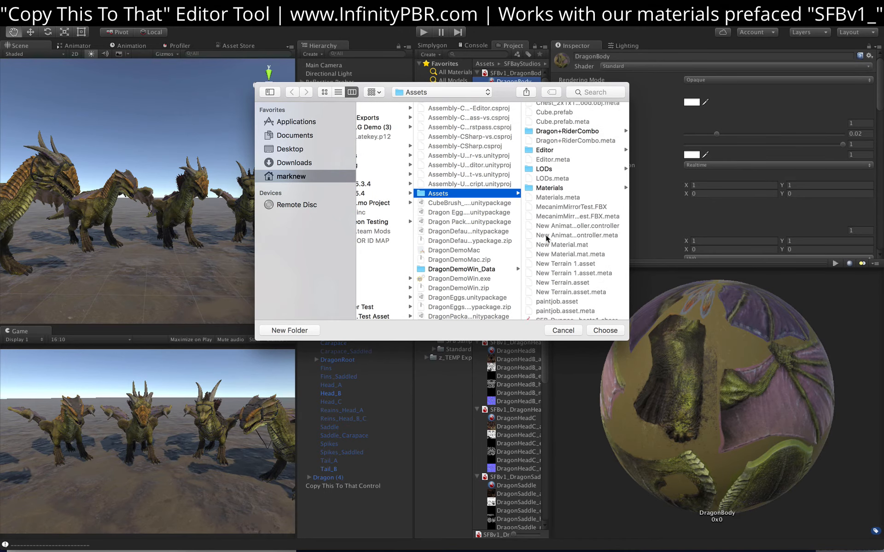
{"action": "left_click", "coordinate": [573, 192]}
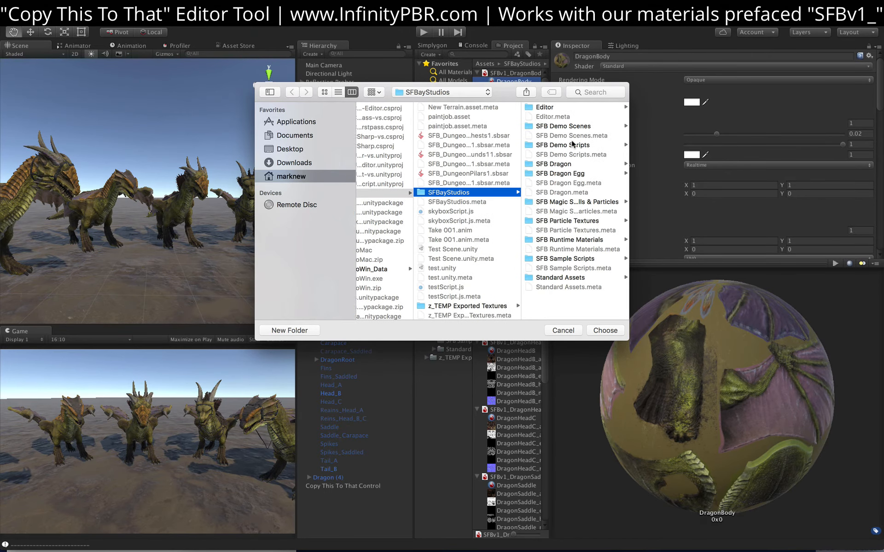
{"action": "left_click", "coordinate": [563, 163]}
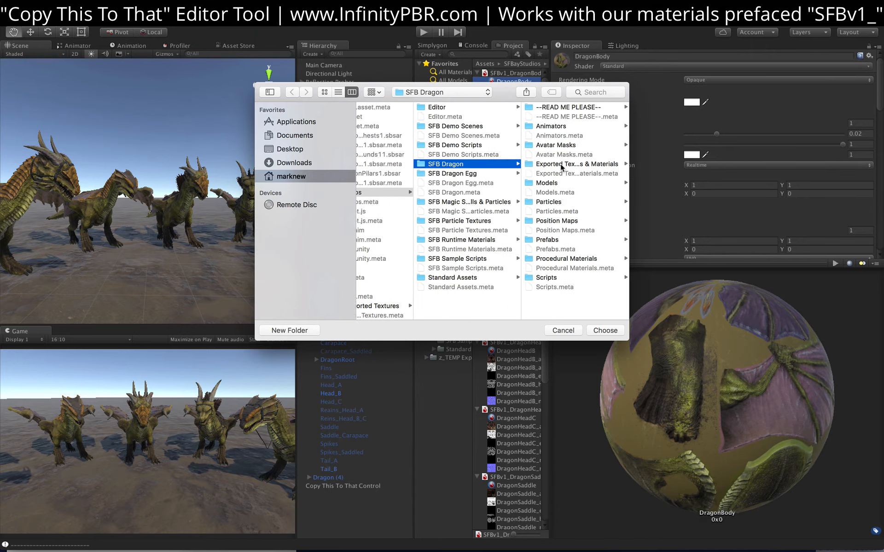
{"action": "left_click", "coordinate": [560, 165]}
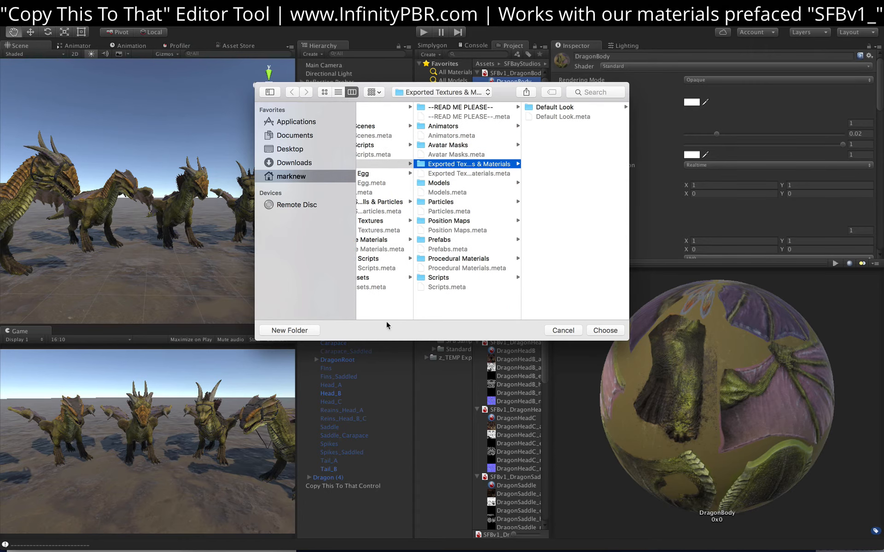
Create a destination folder named CopyThisDemoDragon and export the DragonBody bitmaps into it.
{"action": "left_click", "coordinate": [289, 331]}
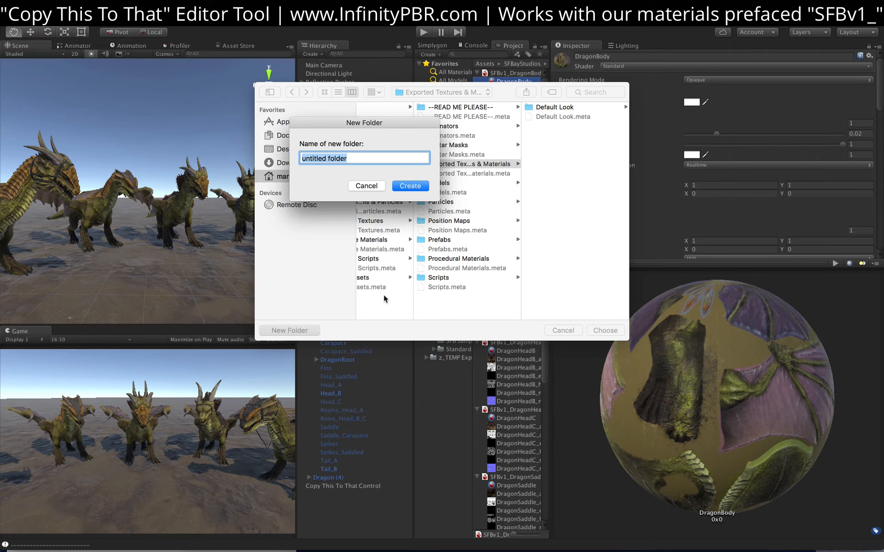
{"action": "type", "text": "CopyThisDemoDragon"}
{"action": "key", "text": "Return"}
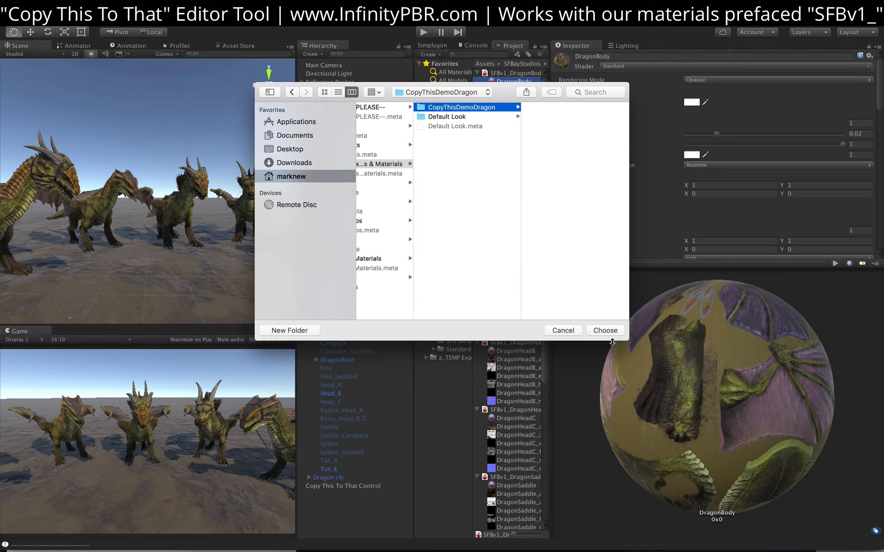
{"action": "left_click", "coordinate": [605, 334]}
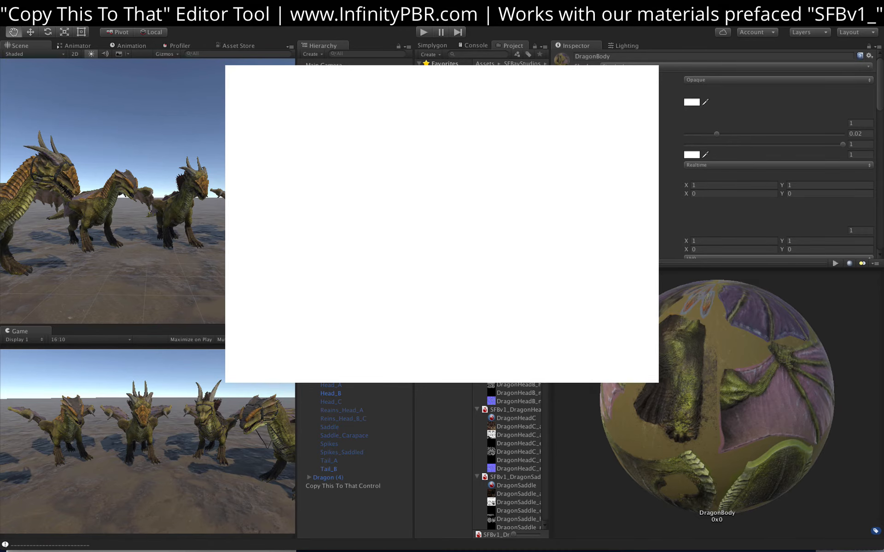
Switch to Finder and open the CopyThisDemoDragon folder inside SFB Dragon's Exported Textures & Materials.
{"action": "left_click", "coordinate": [41, 544]}
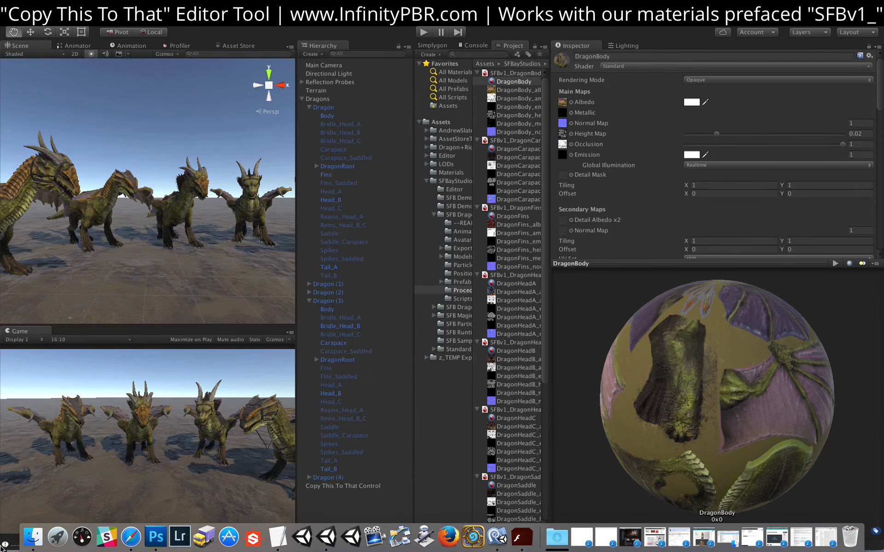
{"action": "left_click", "coordinate": [40, 544]}
{"action": "left_click", "coordinate": [335, 217]}
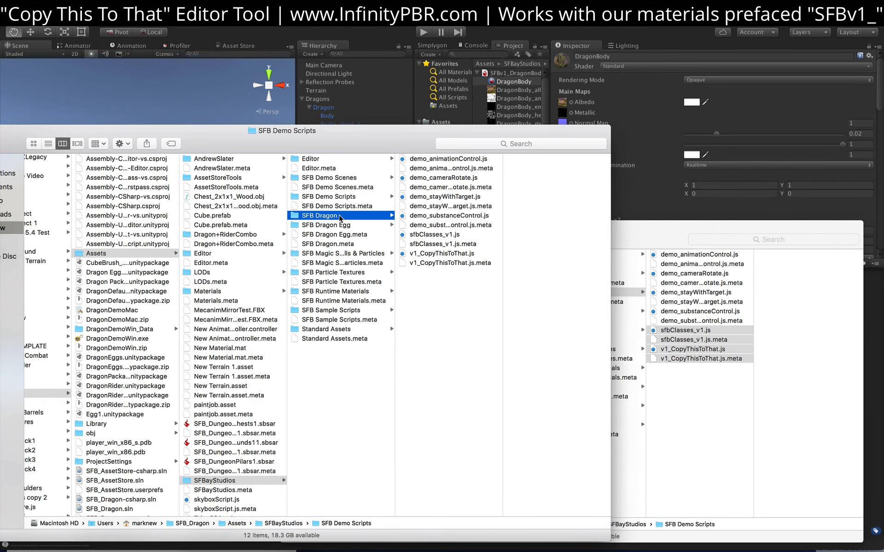
{"action": "left_click", "coordinate": [439, 216]}
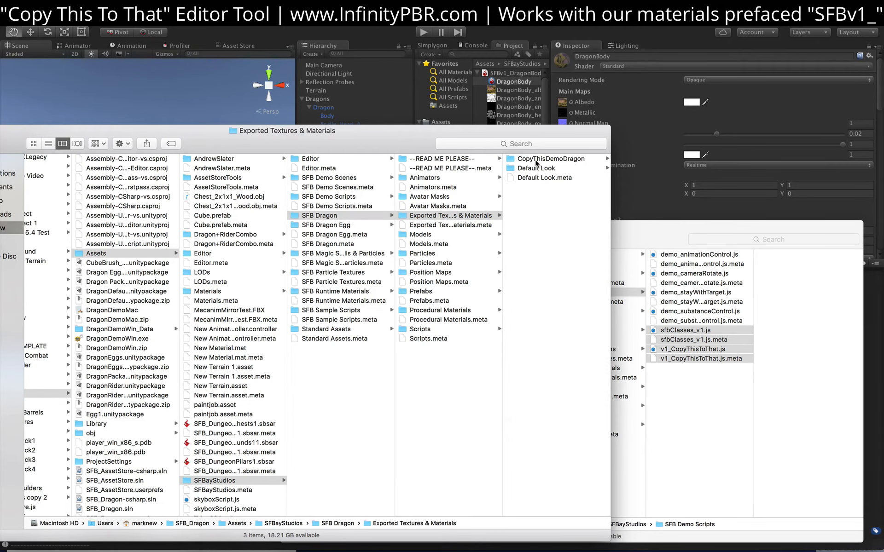
{"action": "left_click", "coordinate": [541, 158]}
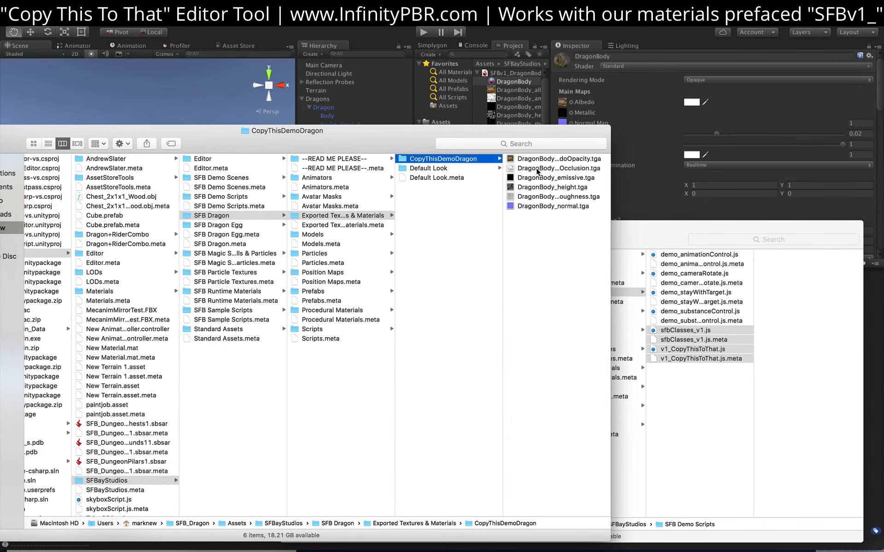
Create a subfolder named DragonBody inside the CopyThisDemoDragon folder.
{"action": "right_click", "coordinate": [515, 245]}
{"action": "left_click", "coordinate": [534, 252]}
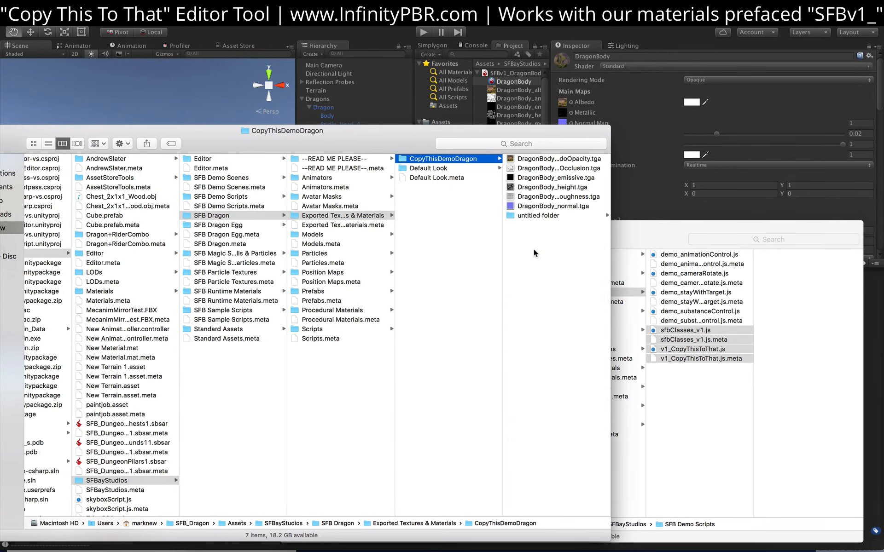
{"action": "type", "text": "Body"}
{"action": "key", "text": "Return"}
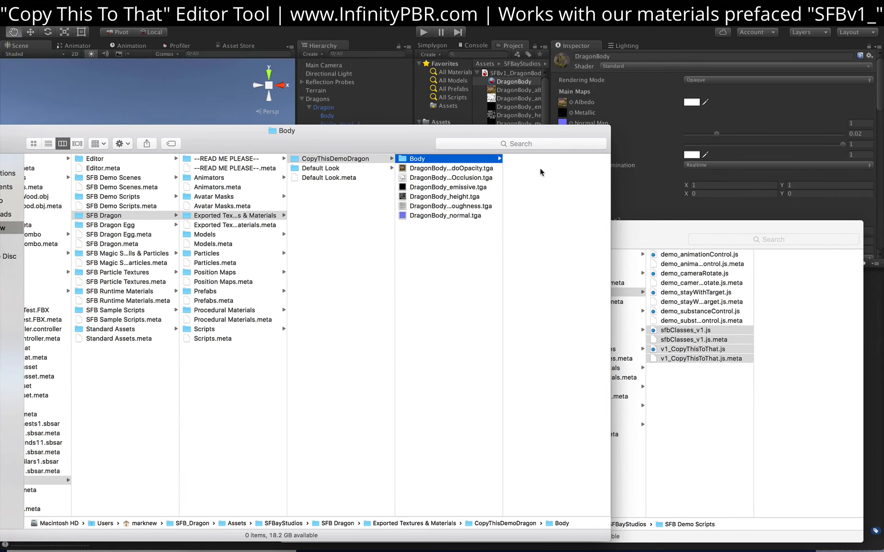
{"action": "key", "text": "Return"}
{"action": "type", "text": "DragonBody"}
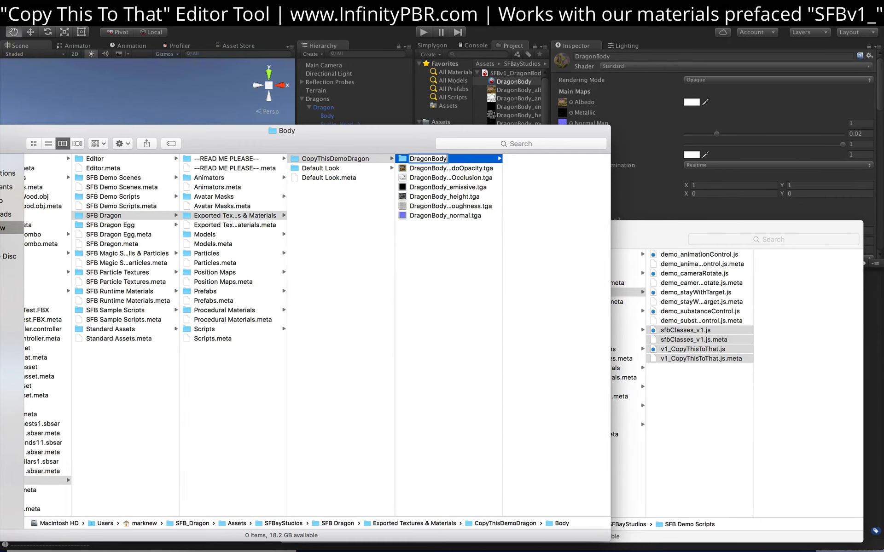
{"action": "key", "text": "Return"}
Move the six exported DragonBody TGA textures into the DragonBody subfolder and open it.
{"action": "left_click", "coordinate": [442, 168]}
{"action": "left_click", "coordinate": [424, 216], "text": "shift"}
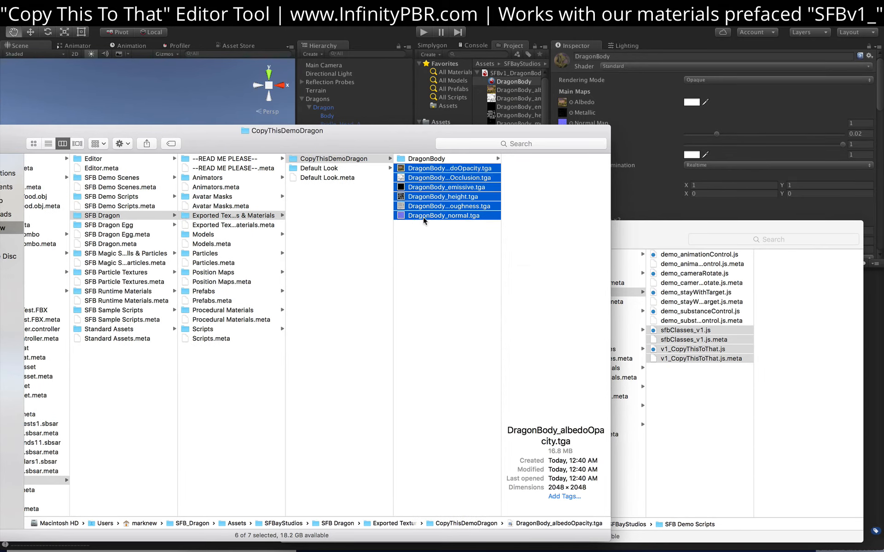
{"action": "left_click_drag", "start_coordinate": [423, 215], "coordinate": [426, 159]}
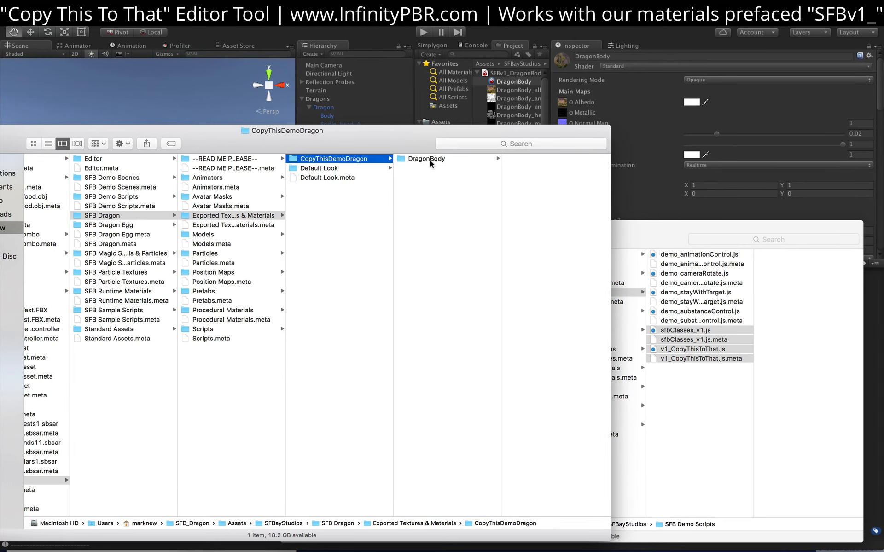
{"action": "left_click", "coordinate": [428, 159]}
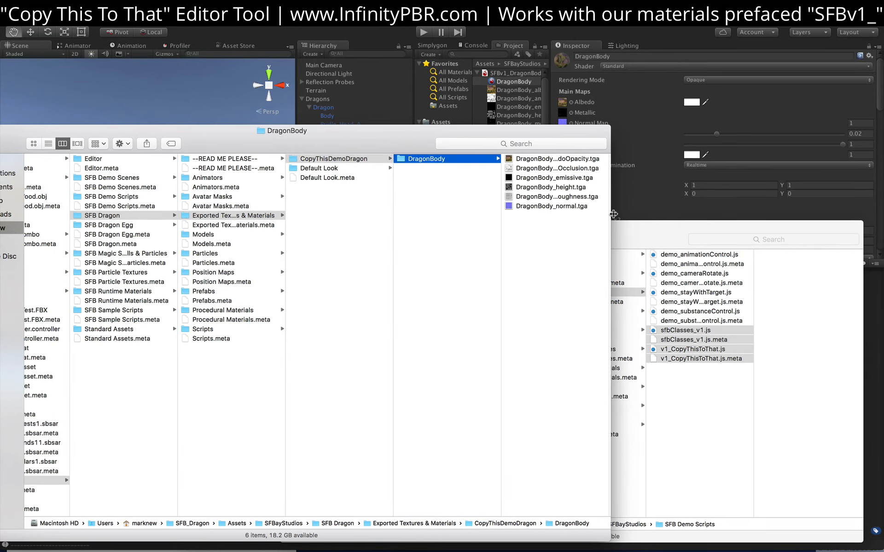
Move DragonBody_emissive.tga and DragonBody_height.tga to the Trash.
{"action": "left_click_drag", "start_coordinate": [613, 214], "coordinate": [660, 214]}
{"action": "left_click", "coordinate": [605, 161]}
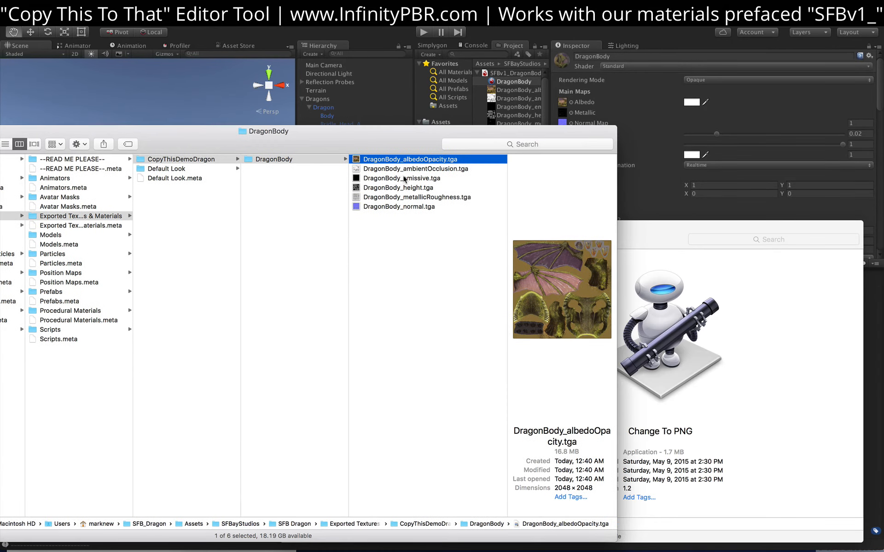
{"action": "left_click", "coordinate": [404, 180]}
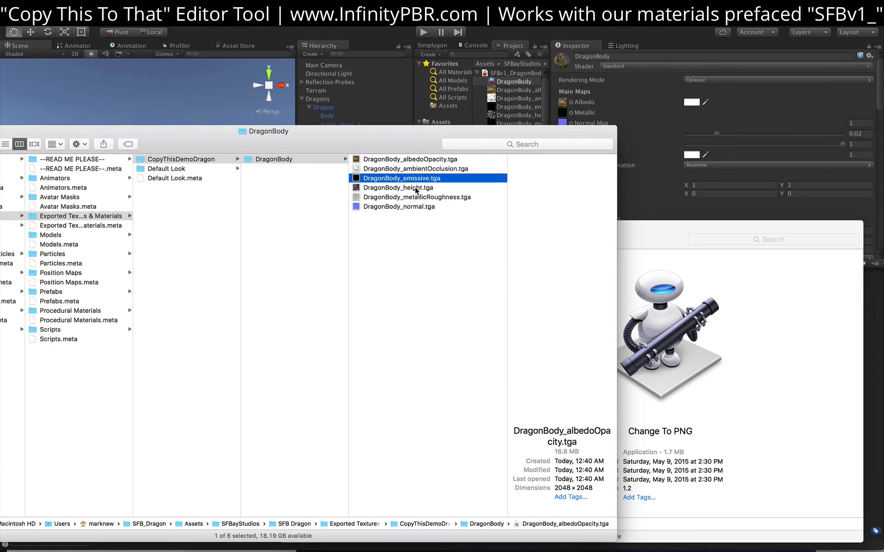
{"action": "left_click", "coordinate": [410, 189], "text": "shift"}
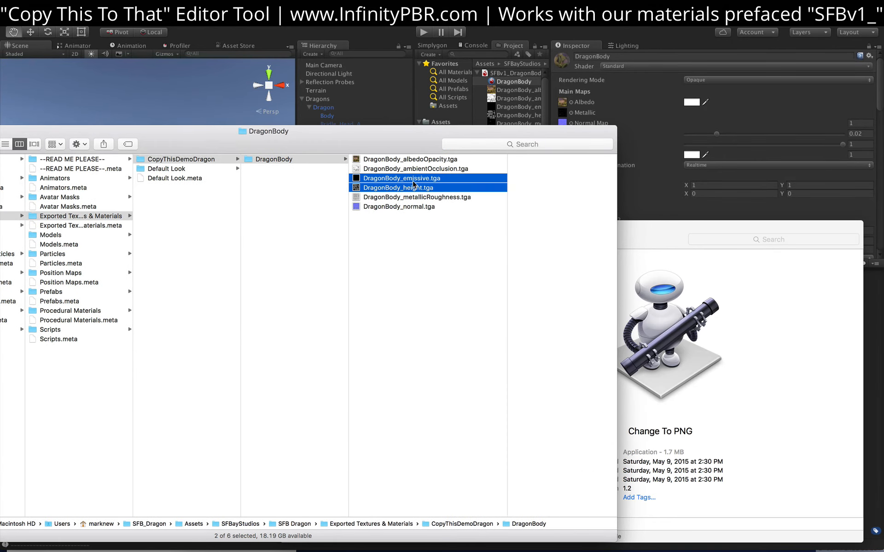
{"action": "left_click", "coordinate": [414, 185]}
{"action": "left_click", "coordinate": [421, 179], "text": "shift"}
{"action": "right_click", "coordinate": [428, 176]}
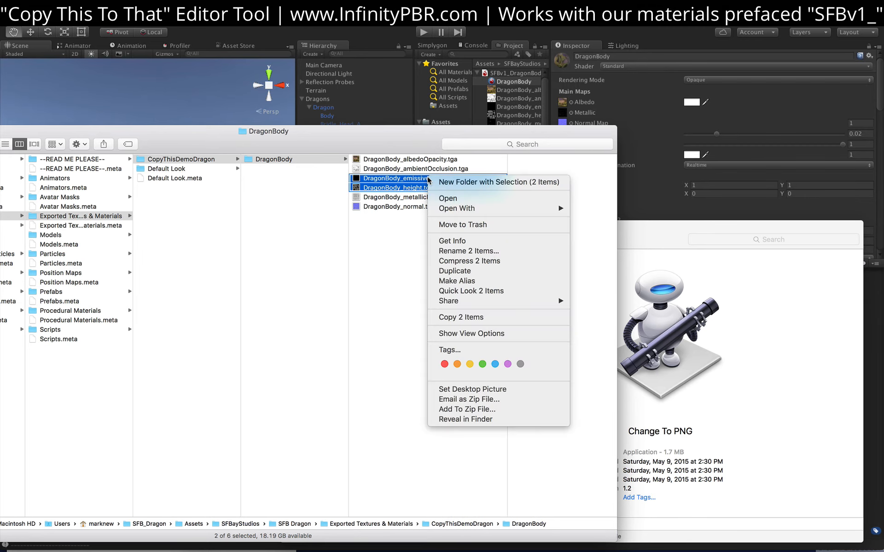
{"action": "left_click", "coordinate": [465, 225]}
Convert the four remaining DragonBody TGA textures to PNG with the Change To PNG app and preview the converted images.
{"action": "key", "text": "super+a"}
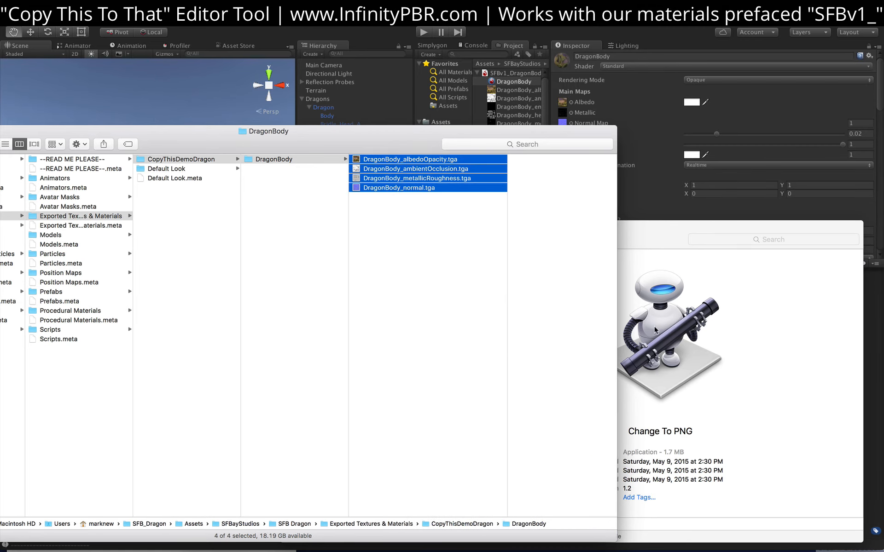
{"action": "left_click_drag", "start_coordinate": [410, 160], "coordinate": [641, 373]}
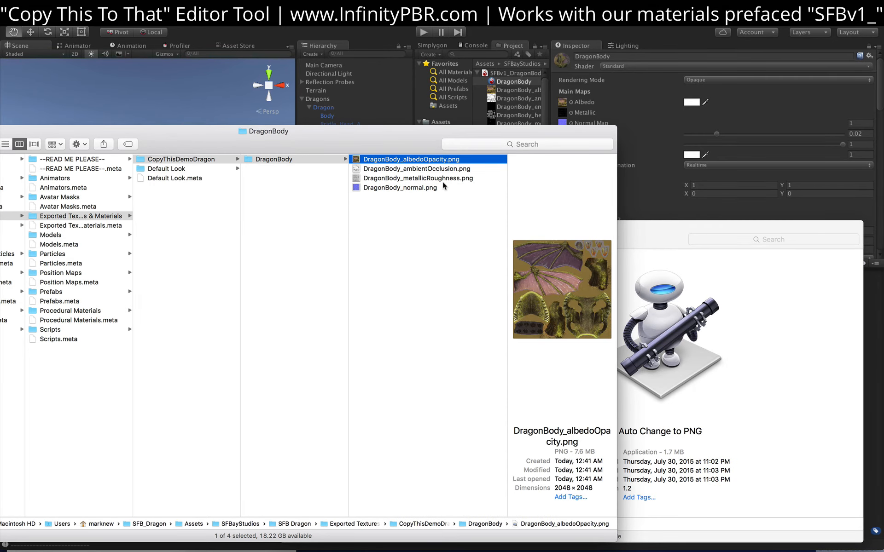
{"action": "key", "text": "space"}
{"action": "key", "text": "Down"}
{"action": "key", "text": "Down"}
{"action": "key", "text": "Down"}
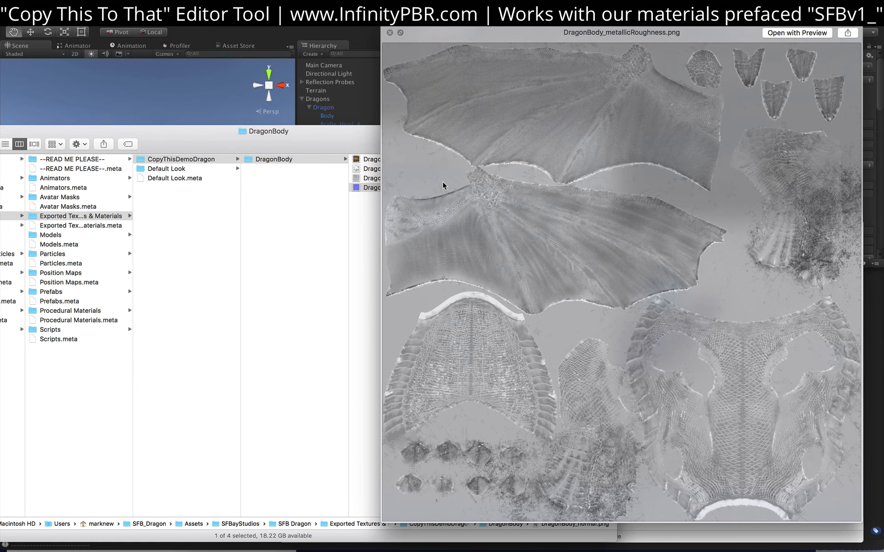
{"action": "key", "text": "space"}
Switch back to Unity and open the CopyThisDemoDragon folder in the project's Exported Textures & Materials.
{"action": "left_click", "coordinate": [510, 93]}
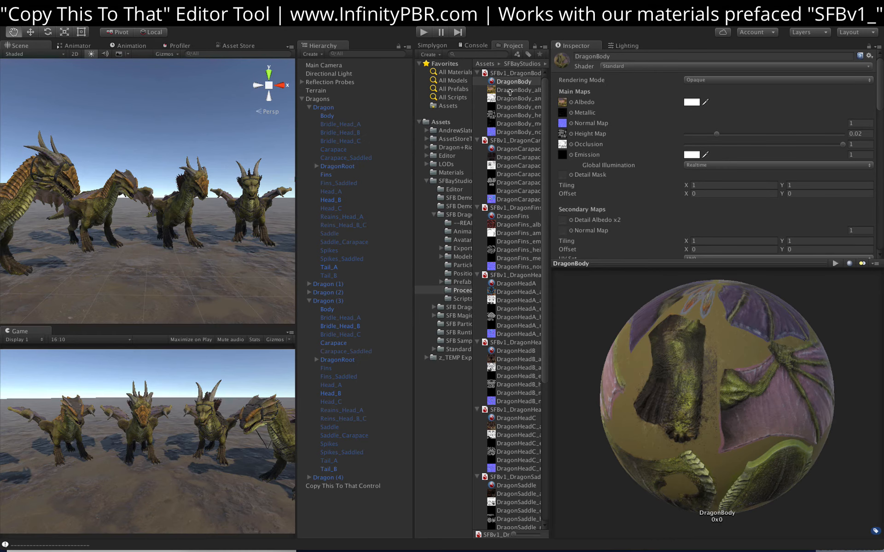
{"action": "left_click", "coordinate": [462, 248]}
{"action": "left_click", "coordinate": [441, 248]}
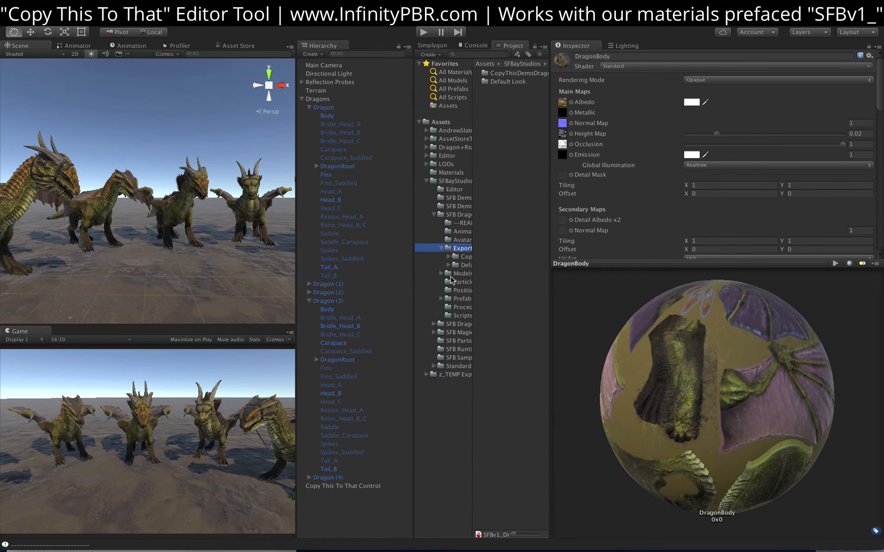
{"action": "left_click", "coordinate": [455, 258]}
{"action": "left_click", "coordinate": [449, 256]}
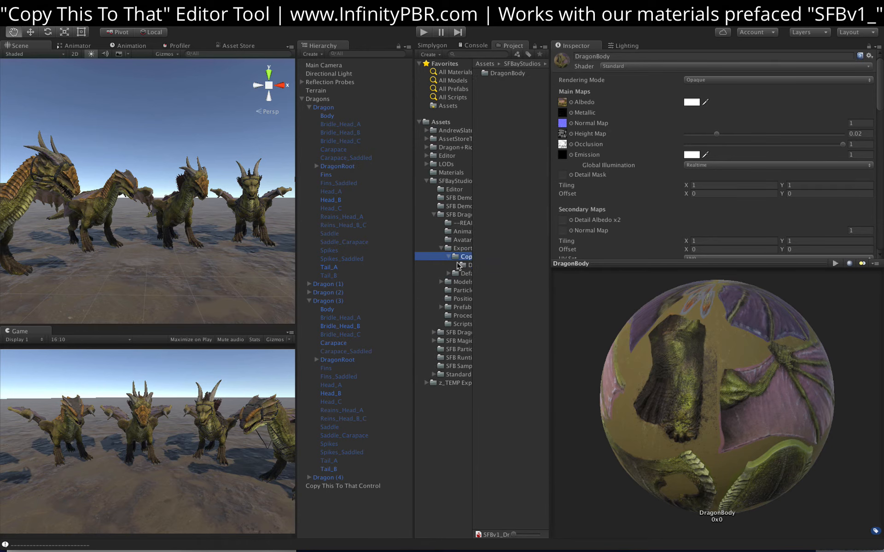
Create a new material named DragonBody in the CopyThisDemoDragon folder.
{"action": "left_click", "coordinate": [464, 265]}
{"action": "right_click", "coordinate": [494, 125]}
{"action": "mouse_move", "coordinate": [512, 132]}
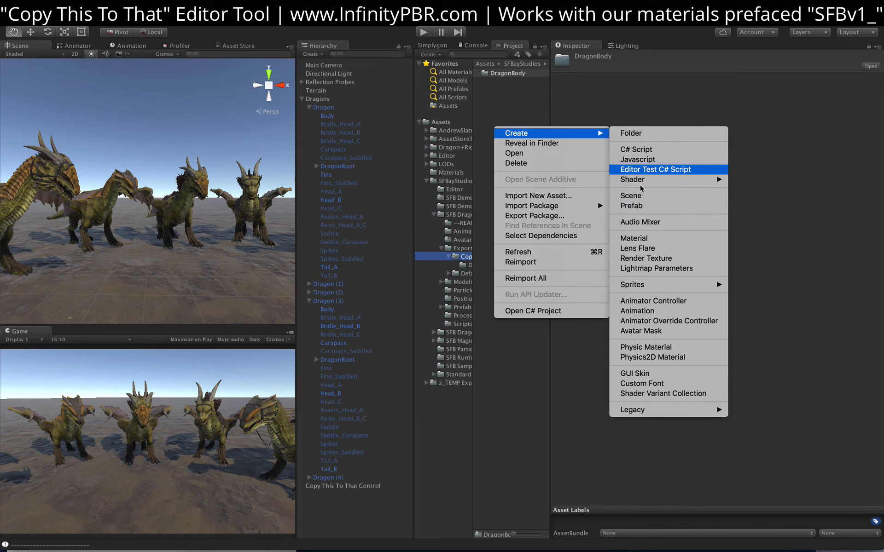
{"action": "left_click", "coordinate": [642, 239]}
{"action": "type", "text": "DragonBo"}
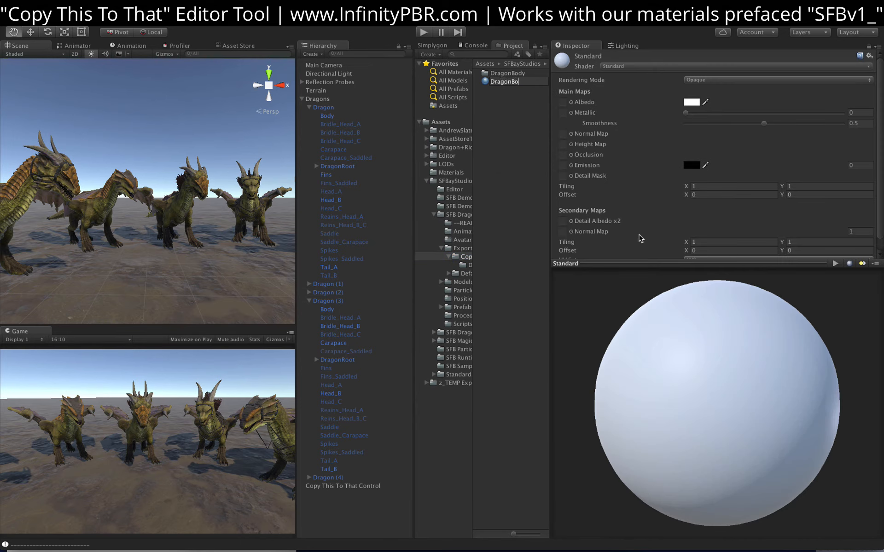
{"action": "type", "text": "dy"}
{"action": "key", "text": "Return"}
Assign DragonBody's albedo, normal, ambient occlusion and metallic PNG textures to the matching maps of the DragonBody material.
{"action": "left_click", "coordinate": [465, 273]}
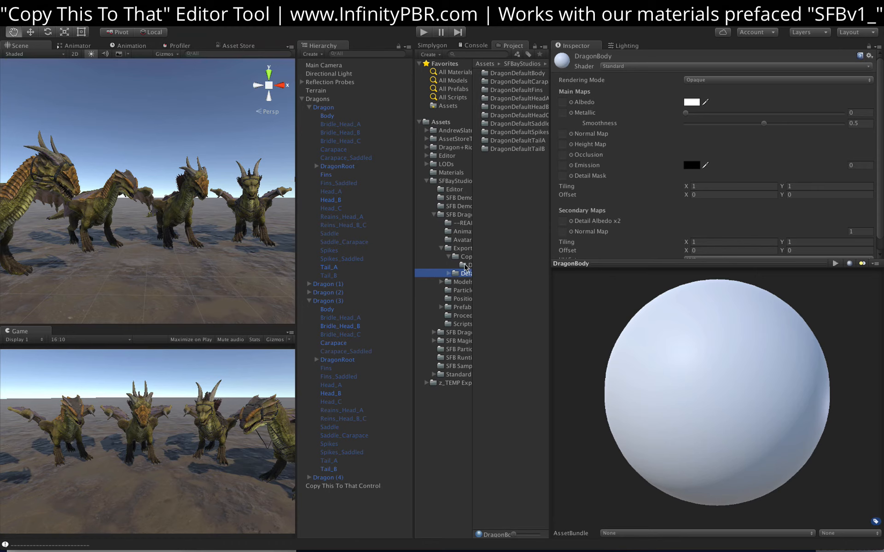
{"action": "left_click", "coordinate": [466, 265]}
{"action": "left_click_drag", "start_coordinate": [531, 74], "coordinate": [564, 134]}
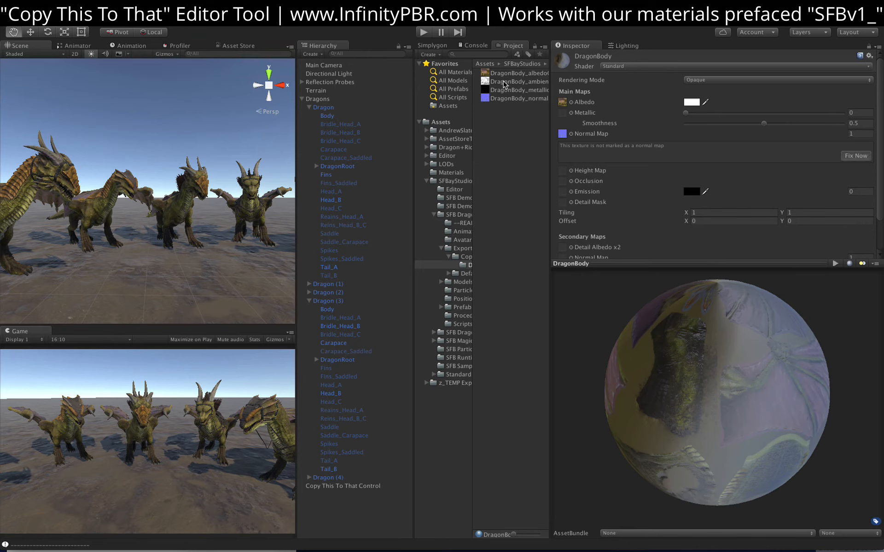
{"action": "left_click_drag", "start_coordinate": [504, 83], "coordinate": [562, 154]}
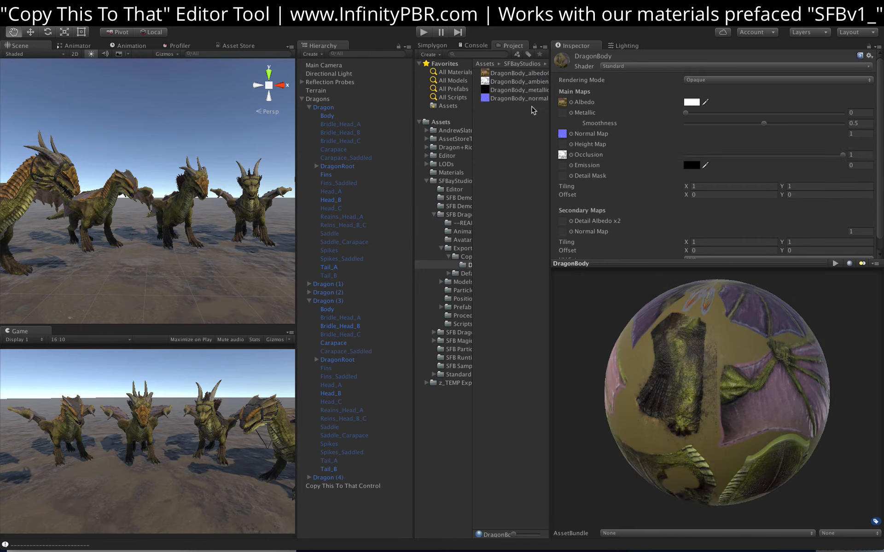
{"action": "left_click_drag", "start_coordinate": [529, 90], "coordinate": [566, 113]}
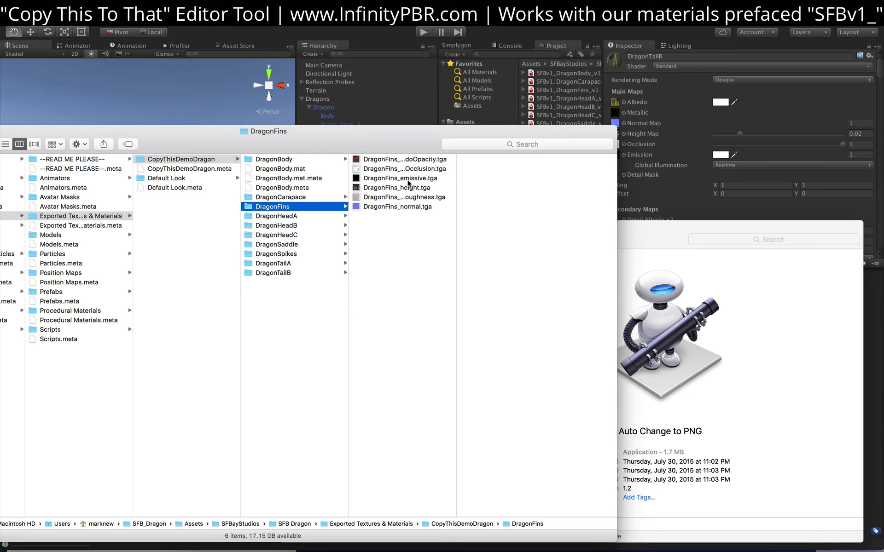
In Finder, remove the unneeded emissive and height TGAs from the other dragon part folders and convert the remaining textures to PNG.
{"action": "key", "text": "Down"}
{"action": "key", "text": "Down"}
{"action": "key", "text": "Down"}
{"action": "key", "text": "Down"}
{"action": "key", "text": "Down"}
{"action": "key", "text": "Down"}
{"action": "key", "text": "Down"}
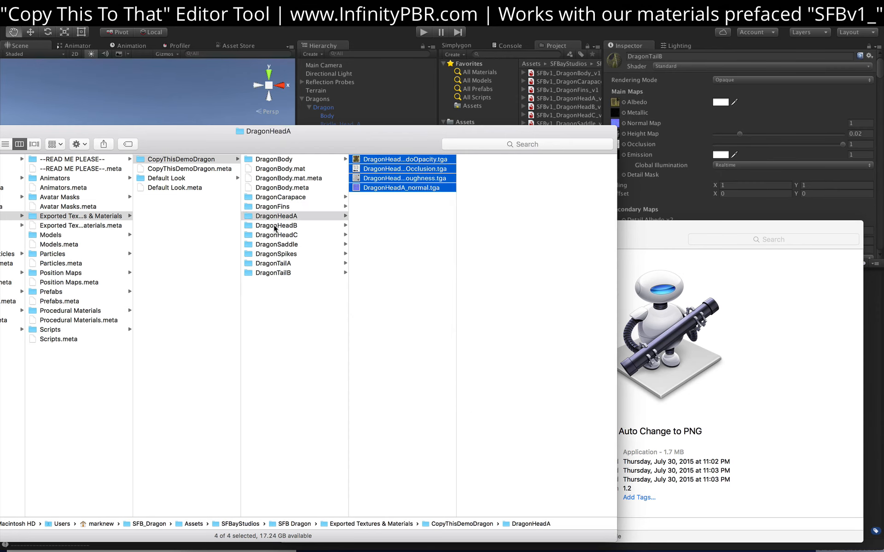
{"action": "left_click", "coordinate": [385, 180]}
{"action": "key", "text": "super+a"}
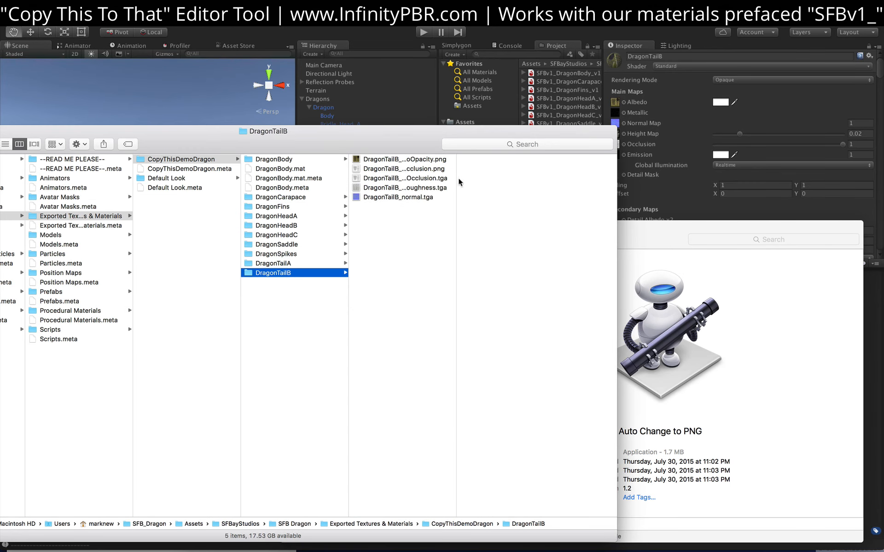
{"action": "key", "text": "Up"}
Switch back to Unity and create a material named DragonCarapace in the CopyThisDemoDragon folder.
{"action": "key", "text": "super+Tab"}
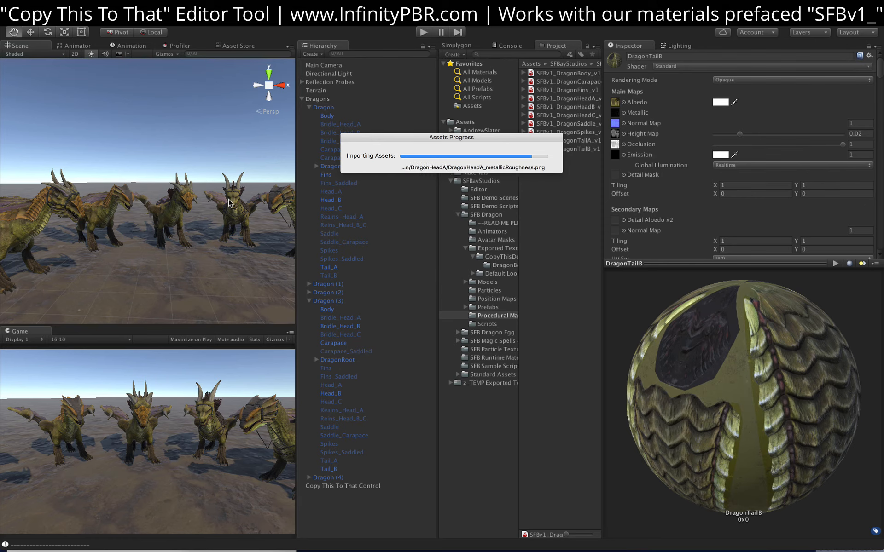
{"action": "left_click", "coordinate": [500, 257]}
{"action": "right_click", "coordinate": [545, 183]}
{"action": "left_click", "coordinate": [685, 298]}
{"action": "type", "text": "DragonCarapace"}
{"action": "key", "text": "Return"}
Duplicate the material for each remaining part, naming the copies DragonFins, DragonHeadA, DragonHeadB, DragonHeadC, DragonSaddle, DragonSpikes, DragonTailA and DragonTailB.
{"action": "key", "text": "super+d"}
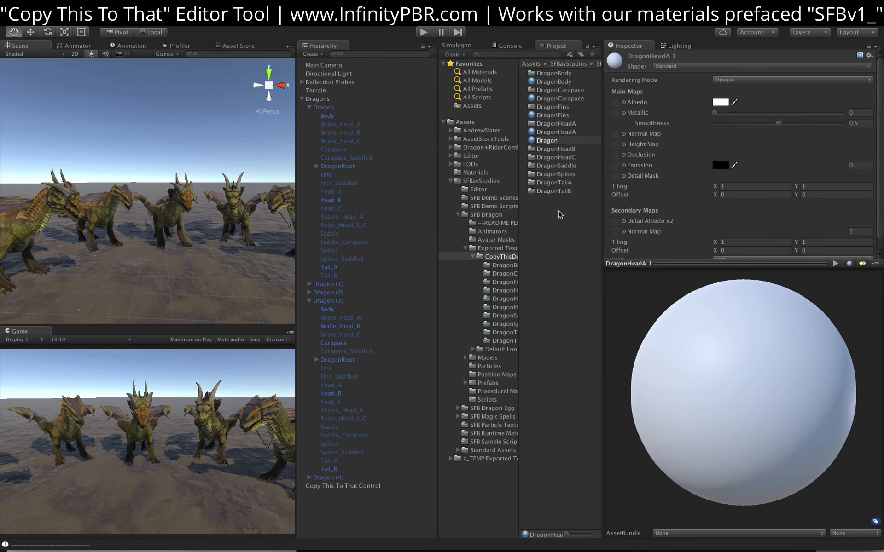
{"action": "type", "text": "HeadB"}
{"action": "key", "text": "Return"}
{"action": "key", "text": "super+d"}
{"action": "type", "text": "DragonTailB"}
Assign the albedo, occlusion, metallic and normal PNG textures to the DragonTailB material and fix the normal map's texture type.
{"action": "left_click", "coordinate": [505, 341]}
{"action": "left_click_drag", "start_coordinate": [568, 73], "coordinate": [615, 103]}
{"action": "left_click_drag", "start_coordinate": [568, 81], "coordinate": [615, 155]}
{"action": "left_click_drag", "start_coordinate": [569, 90], "coordinate": [614, 112]}
{"action": "left_click_drag", "start_coordinate": [566, 99], "coordinate": [615, 123]}
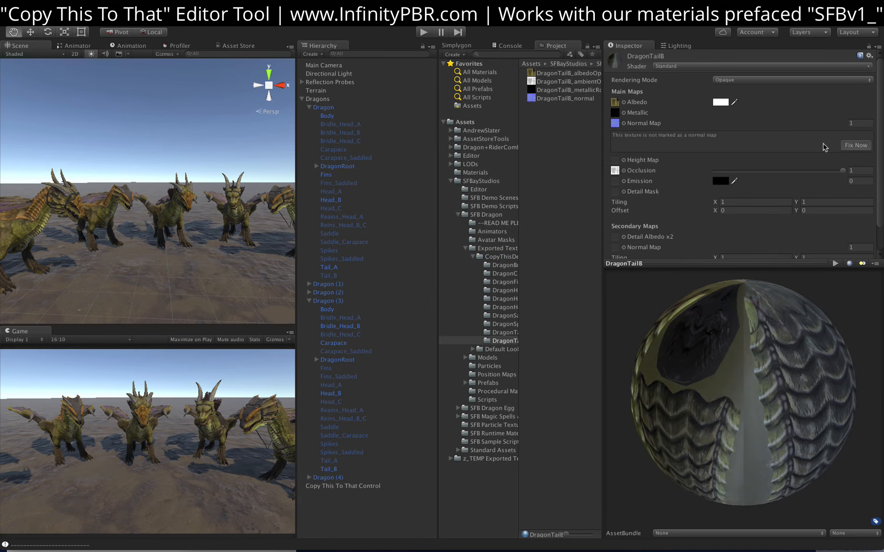
{"action": "left_click", "coordinate": [854, 145]}
Assign the exported PNG textures to the DragonTailA, DragonSpikes, DragonSaddle and DragonHeadC materials from their matching folders.
{"action": "left_click", "coordinate": [505, 333]}
{"action": "left_click", "coordinate": [505, 324]}
{"action": "left_click_drag", "start_coordinate": [568, 82], "coordinate": [615, 102]}
{"action": "left_click", "coordinate": [501, 257]}
{"action": "left_click", "coordinate": [558, 182]}
{"action": "left_click", "coordinate": [505, 316]}
{"action": "left_click", "coordinate": [505, 307]}
Assign DragonHeadB's albedo, metallic, normal and occlusion textures to the DragonHeadB material.
{"action": "left_click", "coordinate": [558, 148]}
{"action": "left_click", "coordinate": [505, 298]}
{"action": "left_click_drag", "start_coordinate": [565, 73], "coordinate": [615, 102]}
{"action": "left_click_drag", "start_coordinate": [565, 98], "coordinate": [615, 133]}
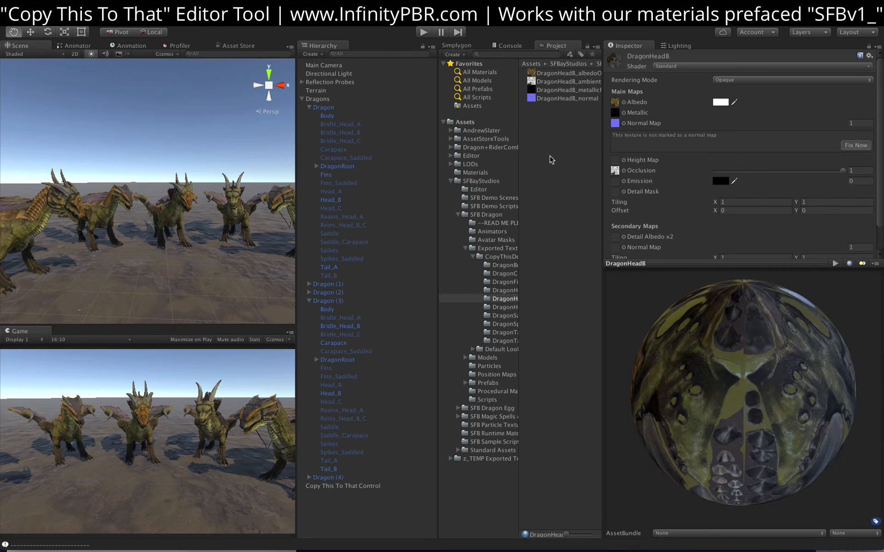
Assign the exported PNG textures to the DragonHeadA and DragonFins materials from their matching folders.
{"action": "left_click", "coordinate": [558, 132]}
{"action": "left_click", "coordinate": [505, 290]}
{"action": "left_click", "coordinate": [501, 257]}
{"action": "left_click", "coordinate": [559, 115]}
{"action": "left_click", "coordinate": [505, 283]}
{"action": "left_click_drag", "start_coordinate": [565, 91], "coordinate": [615, 113]}
Assign the exported textures to the DragonCarapace material and mark its normal texture as a normal map.
{"action": "left_click", "coordinate": [501, 256]}
{"action": "left_click", "coordinate": [560, 98]}
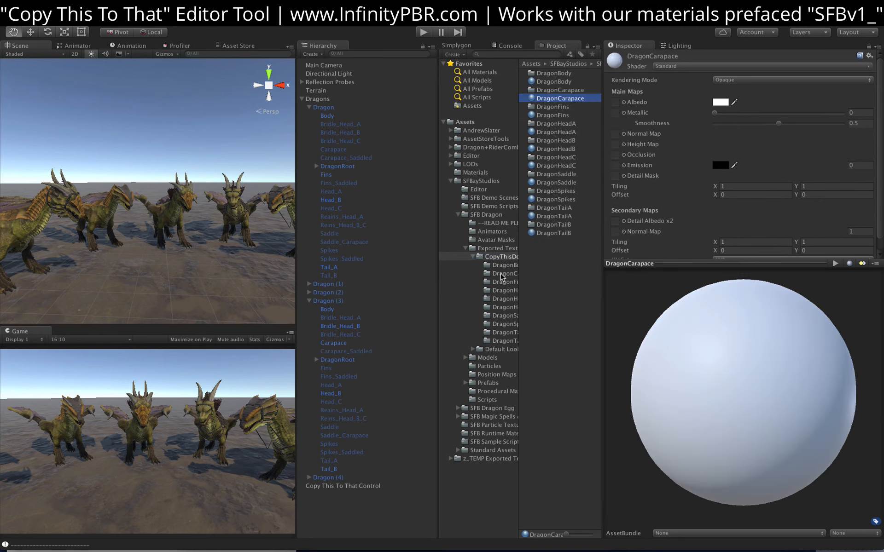
{"action": "left_click", "coordinate": [505, 274]}
{"action": "left_click", "coordinate": [857, 145]}
Show the contents of the CopyThisDemoDragon, Models and Prefabs folders together in the project.
{"action": "left_click", "coordinate": [501, 257]}
{"action": "left_click", "coordinate": [487, 357], "text": "super"}
{"action": "left_click", "coordinate": [488, 383], "text": "super"}
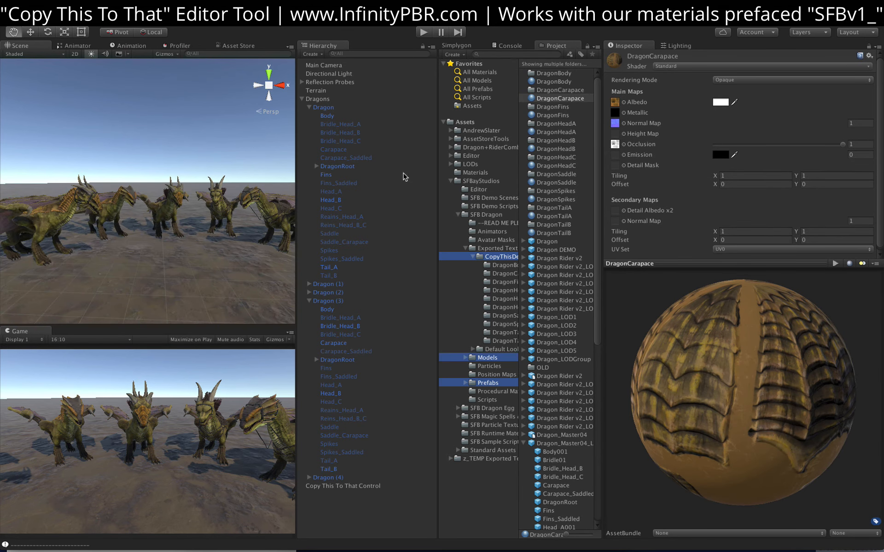
Open Copy This To That Control's action list and inspect the matched dragons from several angles in the scene.
{"action": "left_click", "coordinate": [353, 486]}
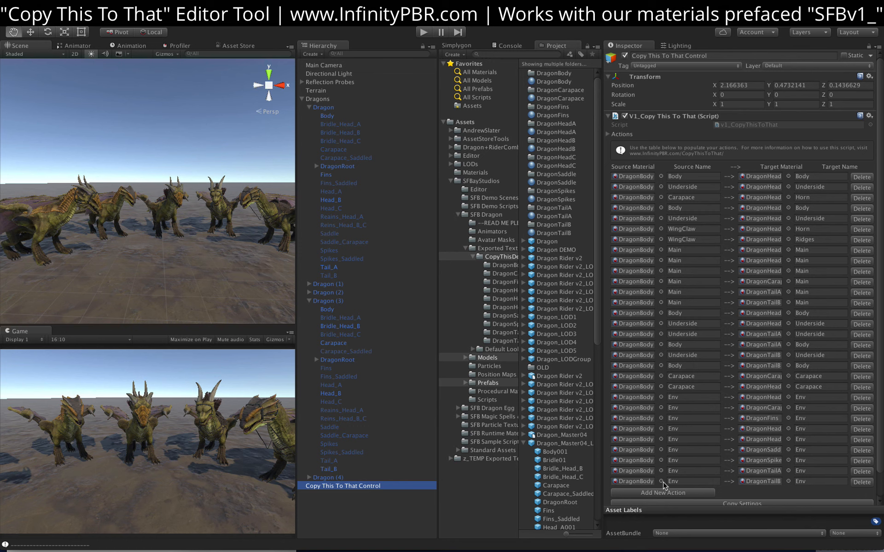
{"action": "left_click_drag", "start_coordinate": [84, 219], "coordinate": [171, 230]}
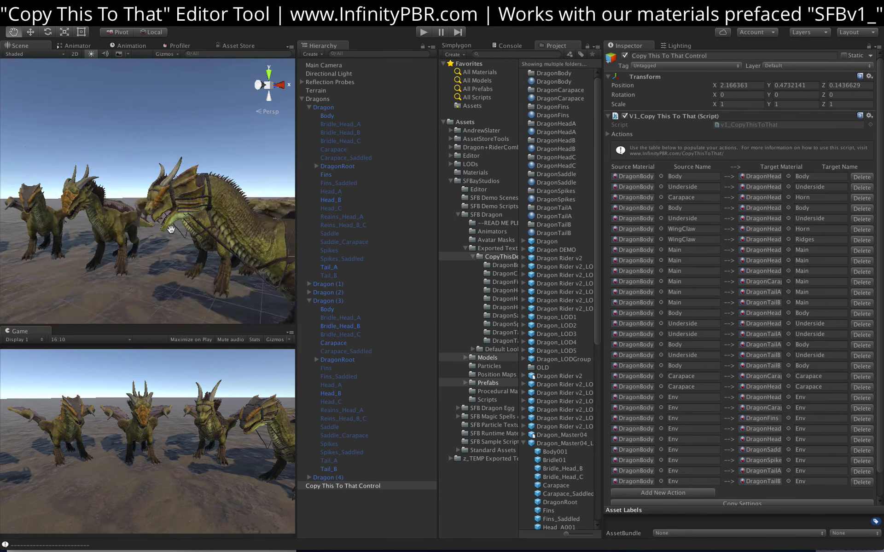
{"action": "scroll", "coordinate": [172, 229], "scroll_direction": "up", "scroll_amount": 8}
{"action": "scroll", "coordinate": [222, 300], "scroll_direction": "down", "scroll_amount": 4}
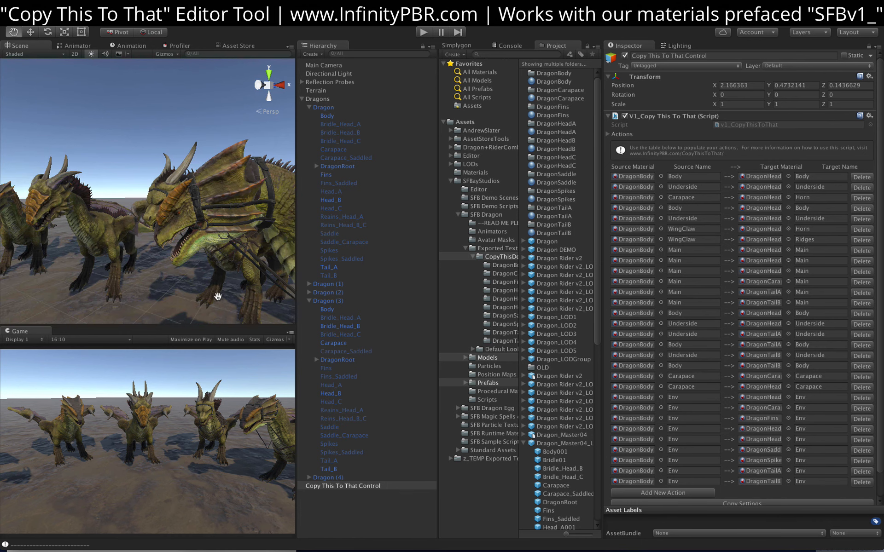
{"action": "scroll", "coordinate": [166, 266], "scroll_direction": "down", "scroll_amount": 5}
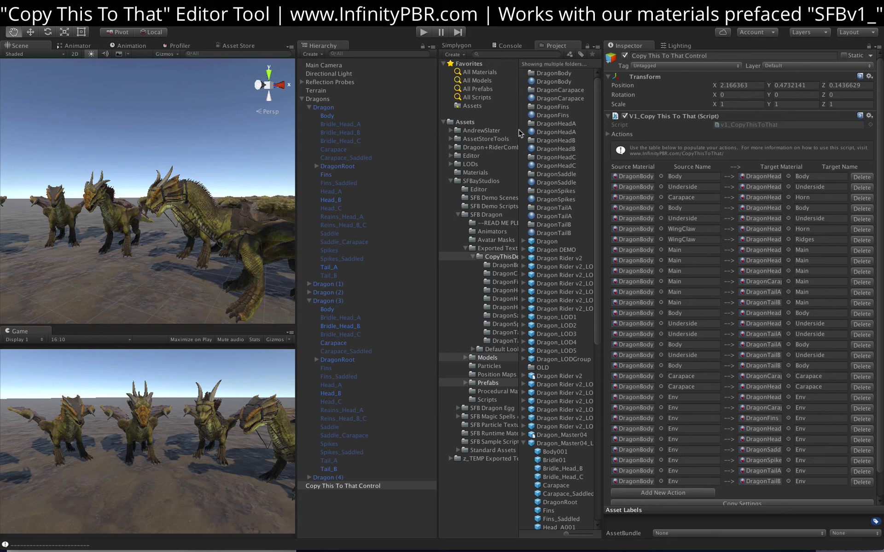
{"action": "left_click_drag", "start_coordinate": [71, 206], "coordinate": [182, 218], "text": "alt"}
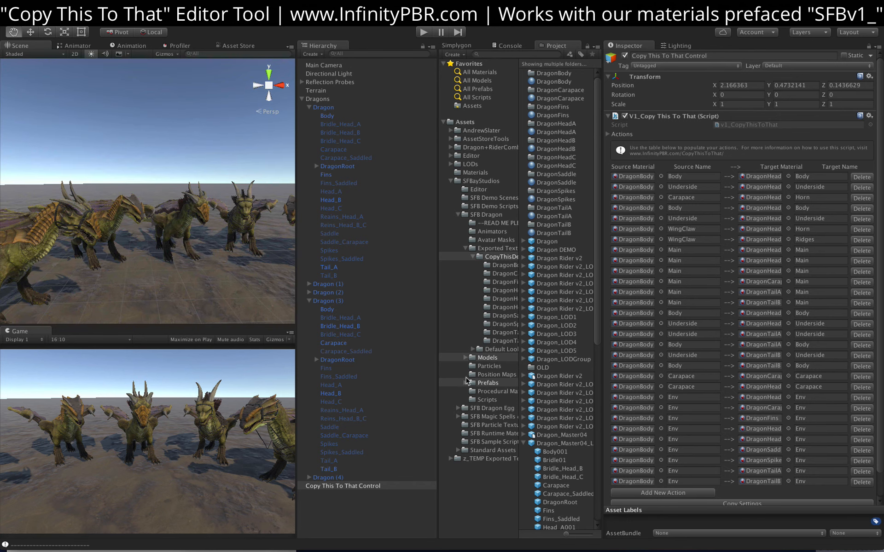
Reset the procedural DragonBody material inside SFBv1_DragonBody_v1 to its default settings.
{"action": "left_click", "coordinate": [496, 392]}
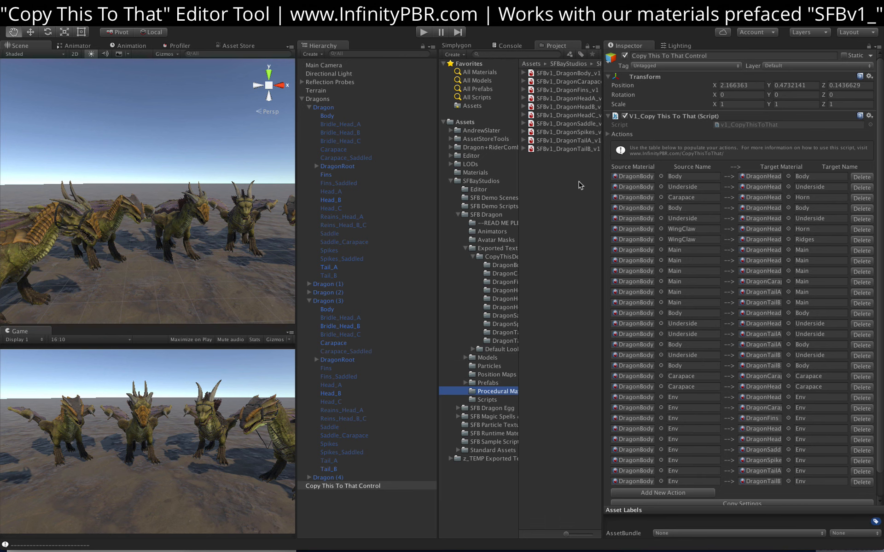
{"action": "left_click", "coordinate": [523, 74]}
{"action": "left_click", "coordinate": [554, 82]}
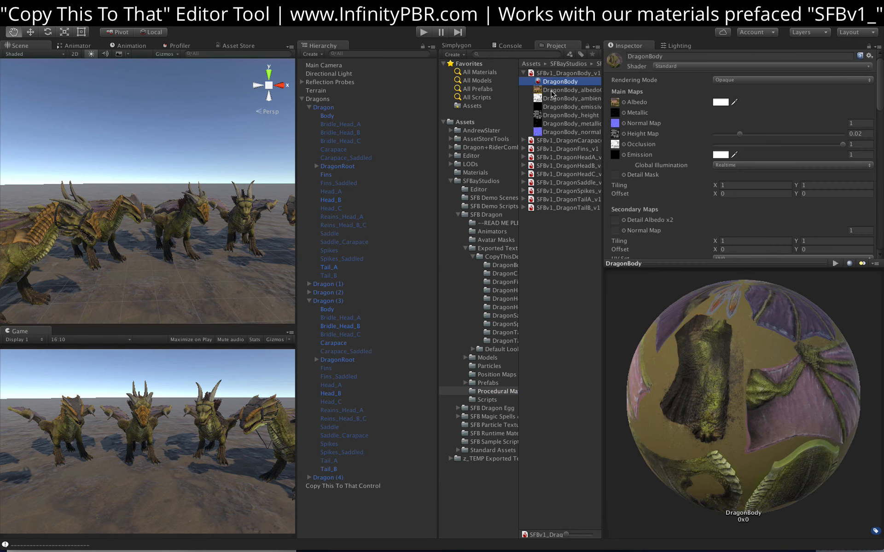
{"action": "left_click", "coordinate": [869, 56]}
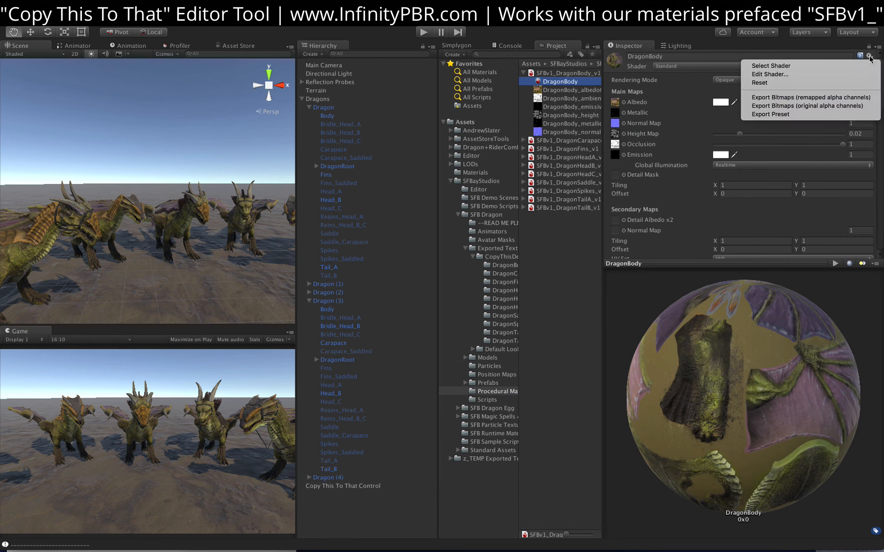
{"action": "left_click", "coordinate": [763, 83]}
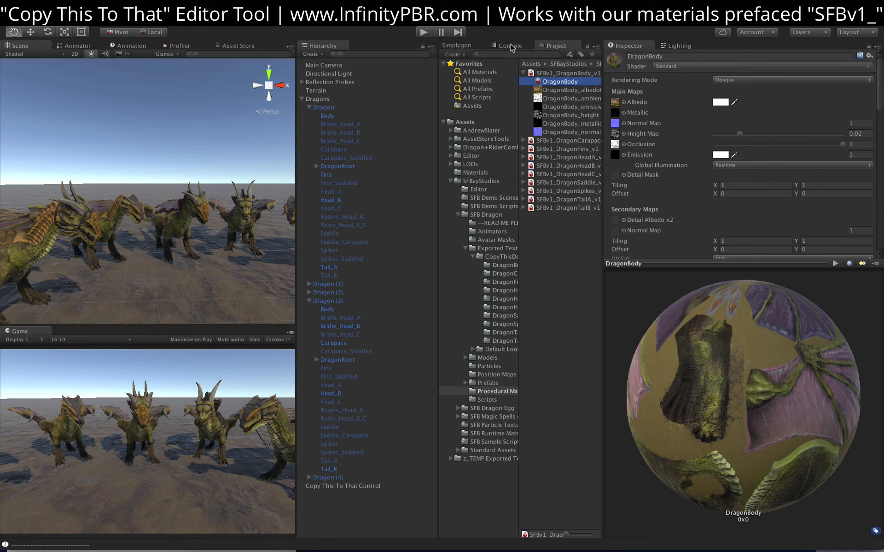
Clear the console log and run Copy Settings on Copy This To That Control to update the other dragon materials from DragonBody.
{"action": "left_click", "coordinate": [510, 47]}
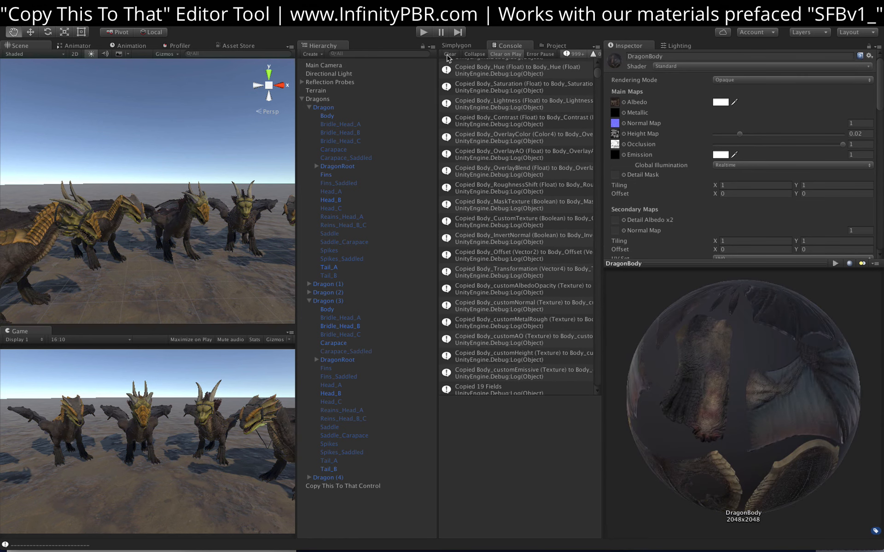
{"action": "left_click", "coordinate": [447, 54]}
{"action": "scroll", "coordinate": [130, 266], "scroll_direction": "up", "scroll_amount": 3}
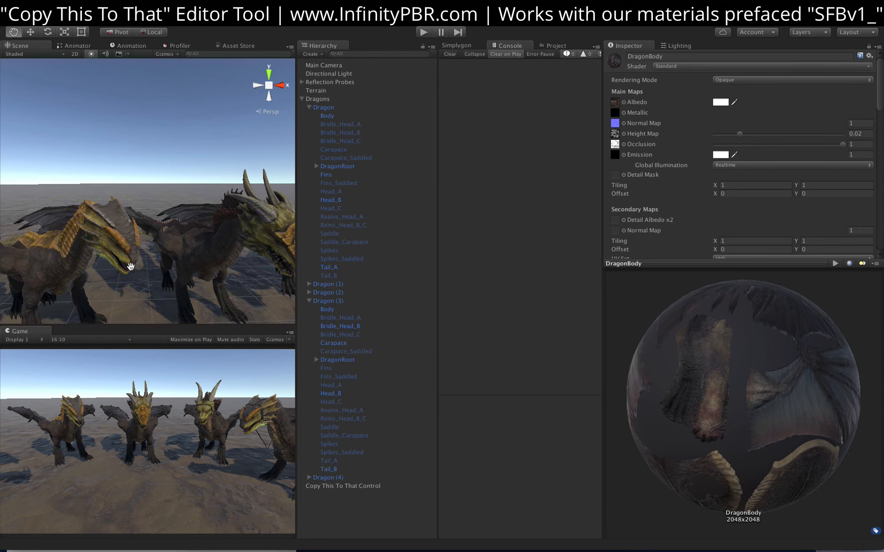
{"action": "left_click_drag", "start_coordinate": [180, 284], "coordinate": [215, 250], "text": "alt"}
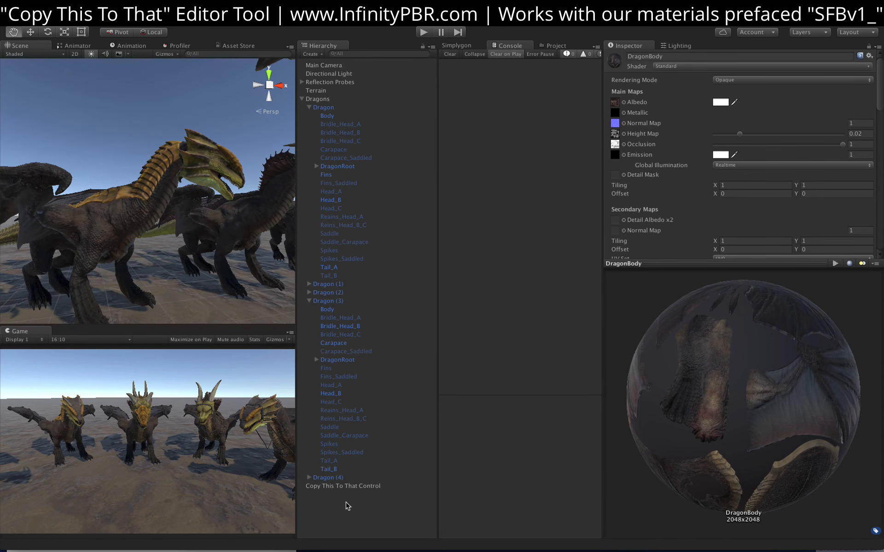
{"action": "left_click", "coordinate": [347, 486]}
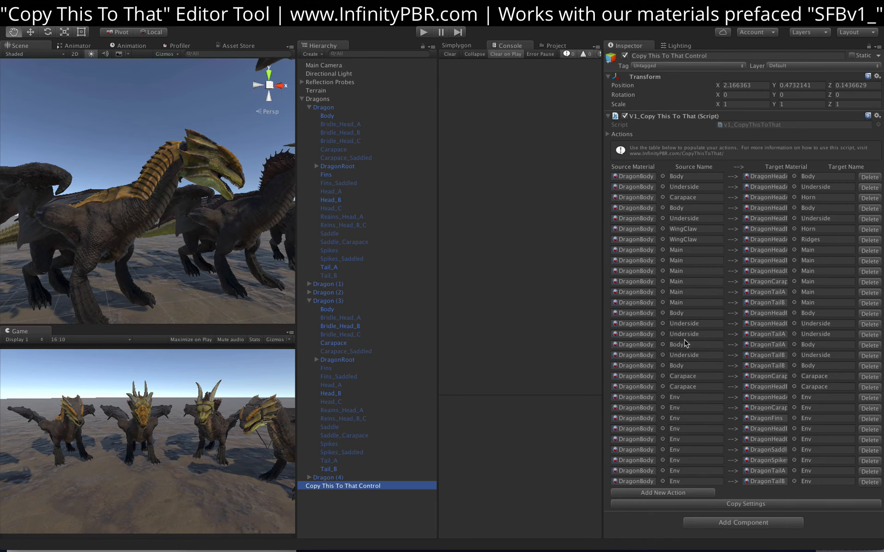
{"action": "left_click", "coordinate": [737, 506]}
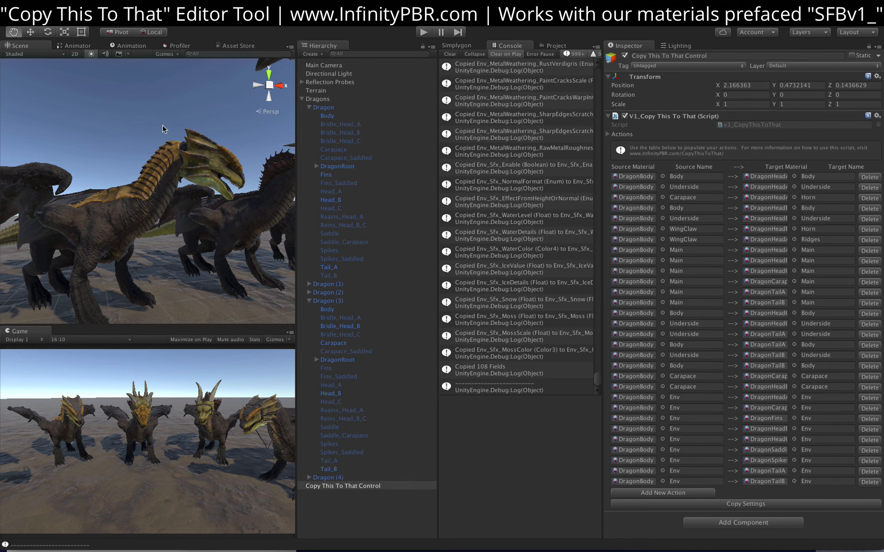
Examine the dragons in the scene from several angles and distances to compare their updated heads, carapaces and tails with the bodies.
{"action": "scroll", "coordinate": [223, 170], "scroll_direction": "down", "scroll_amount": 5}
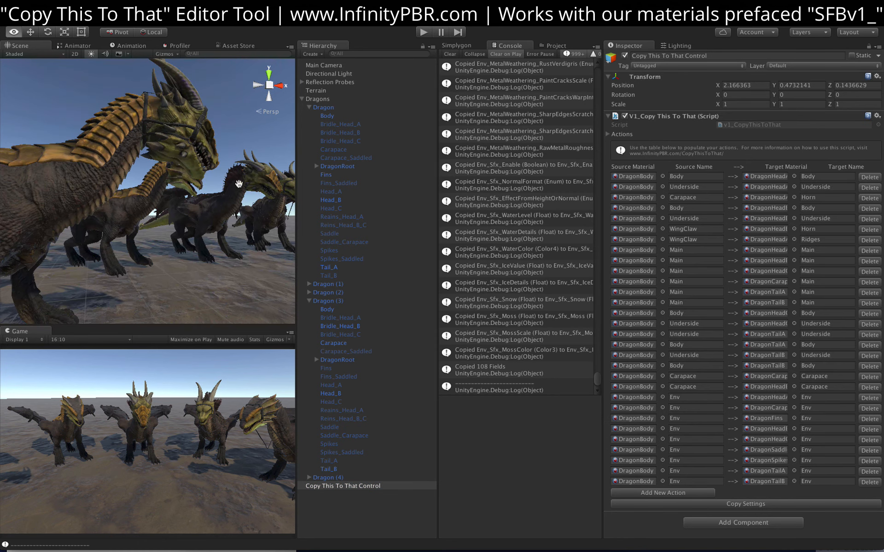
{"action": "left_click_drag", "start_coordinate": [223, 171], "coordinate": [182, 228], "text": "alt"}
{"action": "scroll", "coordinate": [181, 227], "scroll_direction": "down", "scroll_amount": 3}
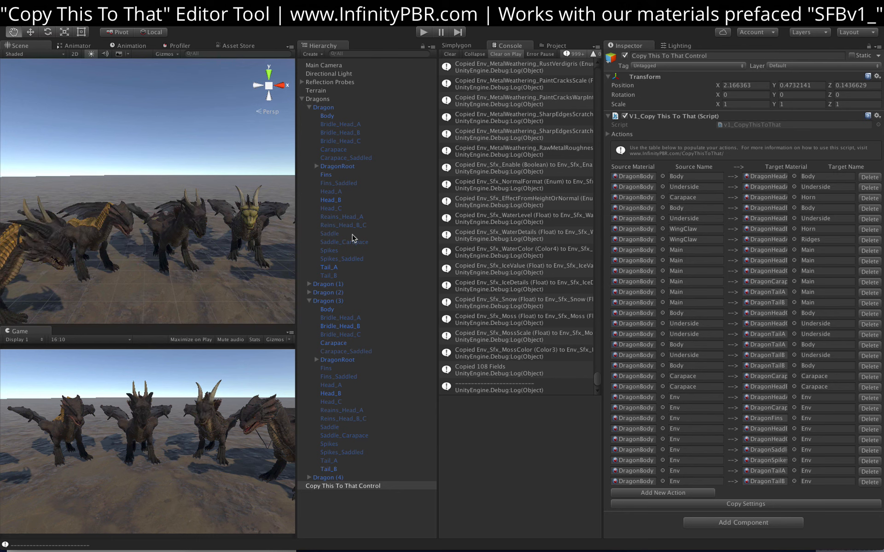
{"action": "left_click_drag", "start_coordinate": [239, 228], "coordinate": [190, 239], "text": "alt"}
{"action": "scroll", "coordinate": [206, 239], "scroll_direction": "up", "scroll_amount": 3}
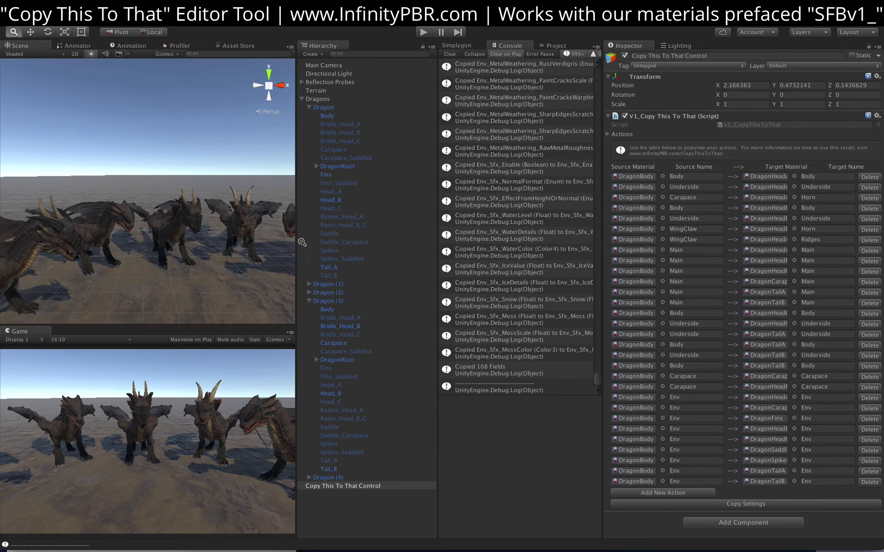
{"action": "scroll", "coordinate": [150, 265], "scroll_direction": "down", "scroll_amount": 6}
{"action": "scroll", "coordinate": [147, 251], "scroll_direction": "up", "scroll_amount": 4}
{"action": "scroll", "coordinate": [147, 251], "scroll_direction": "up", "scroll_amount": 2}
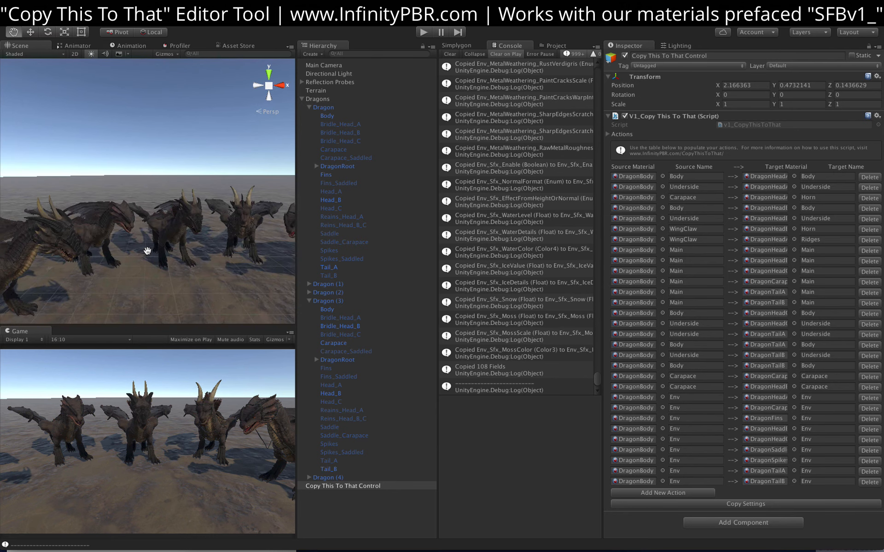
{"action": "mouse_move", "coordinate": [147, 251]}
{"action": "left_mouse_down", "text": "alt"}
{"action": "mouse_move", "coordinate": [237, 258]}
{"action": "mouse_move", "coordinate": [193, 280]}
{"action": "mouse_move", "coordinate": [6, 263]}
{"action": "mouse_move", "coordinate": [153, 262]}
{"action": "left_mouse_up", "text": "alt"}
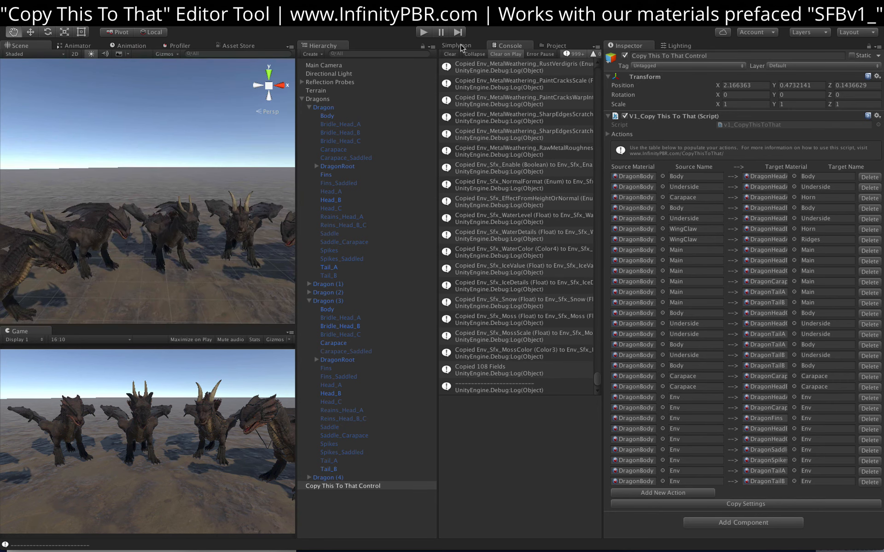
Clear the console log and collapse the Dragon and Dragon (3) objects in the scene hierarchy.
{"action": "left_click", "coordinate": [449, 54]}
{"action": "left_click", "coordinate": [310, 108]}
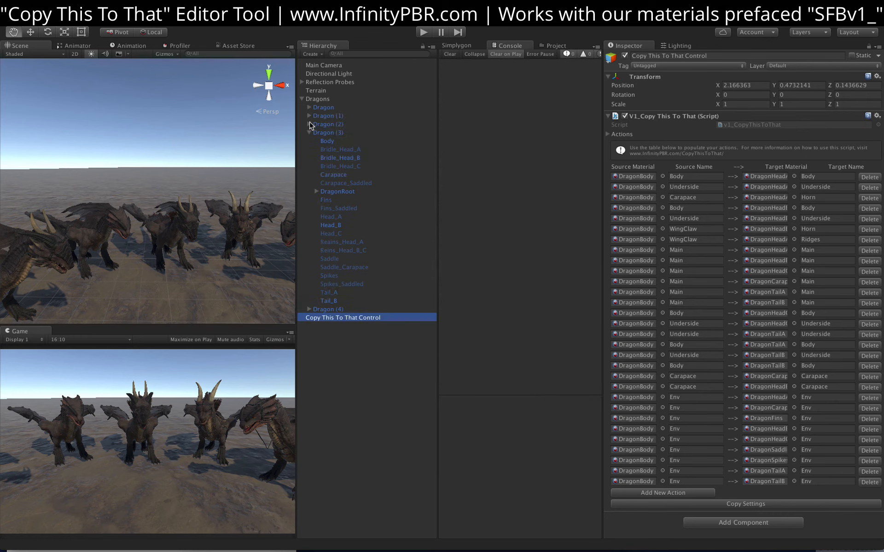
{"action": "left_click", "coordinate": [309, 133]}
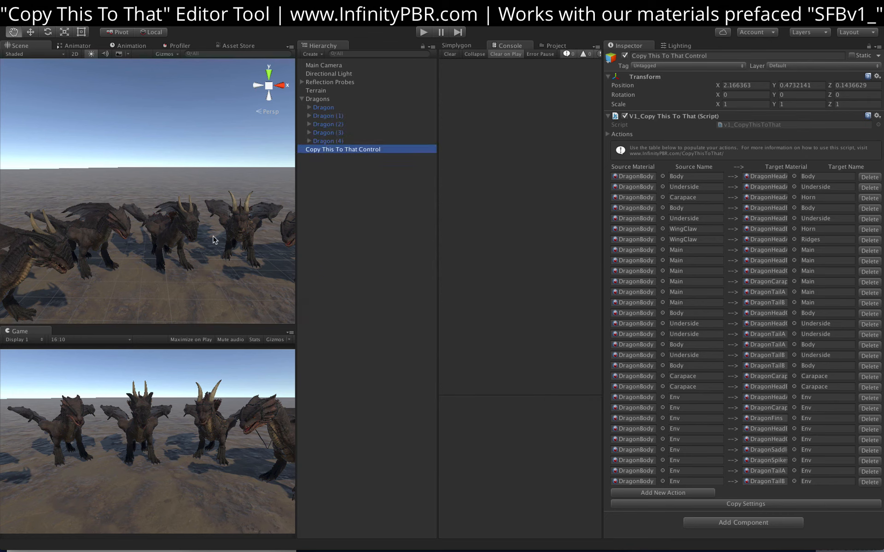